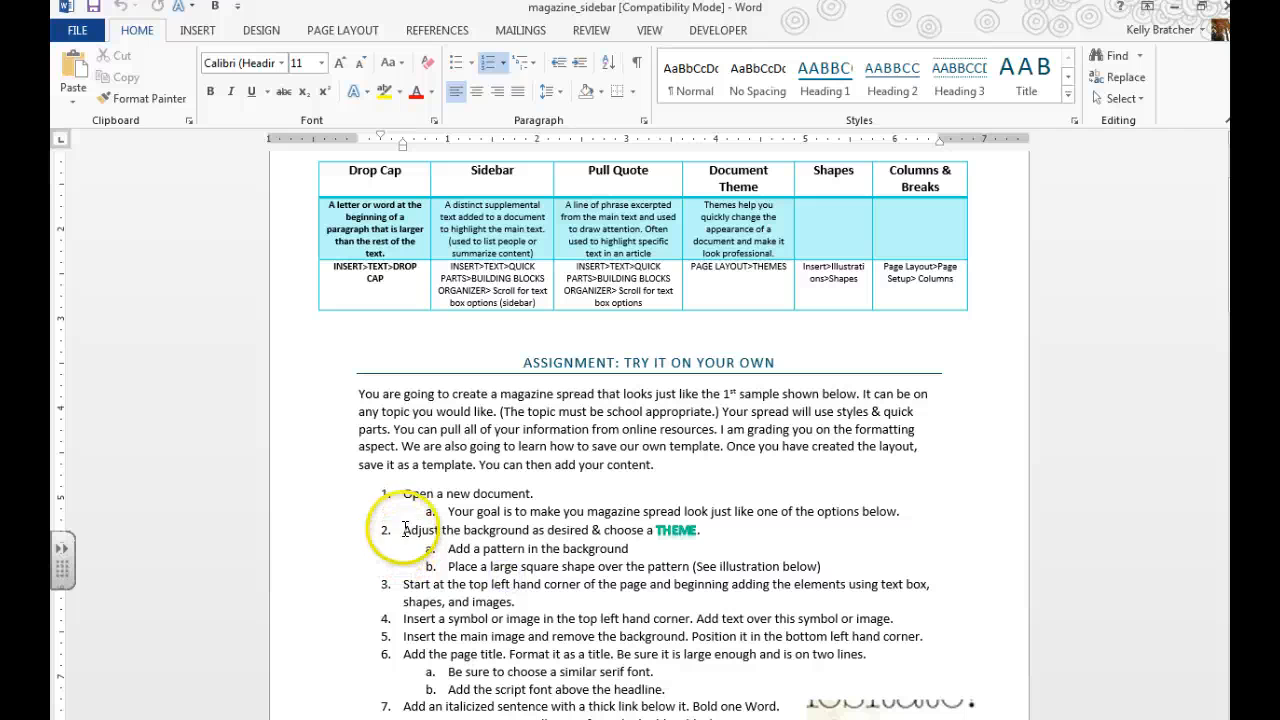
Read the numbered assignment instructions for the magazine spread, including item 4 about inserting a symbol or image with text over it.
left_click_drag(403, 530, 959, 584)
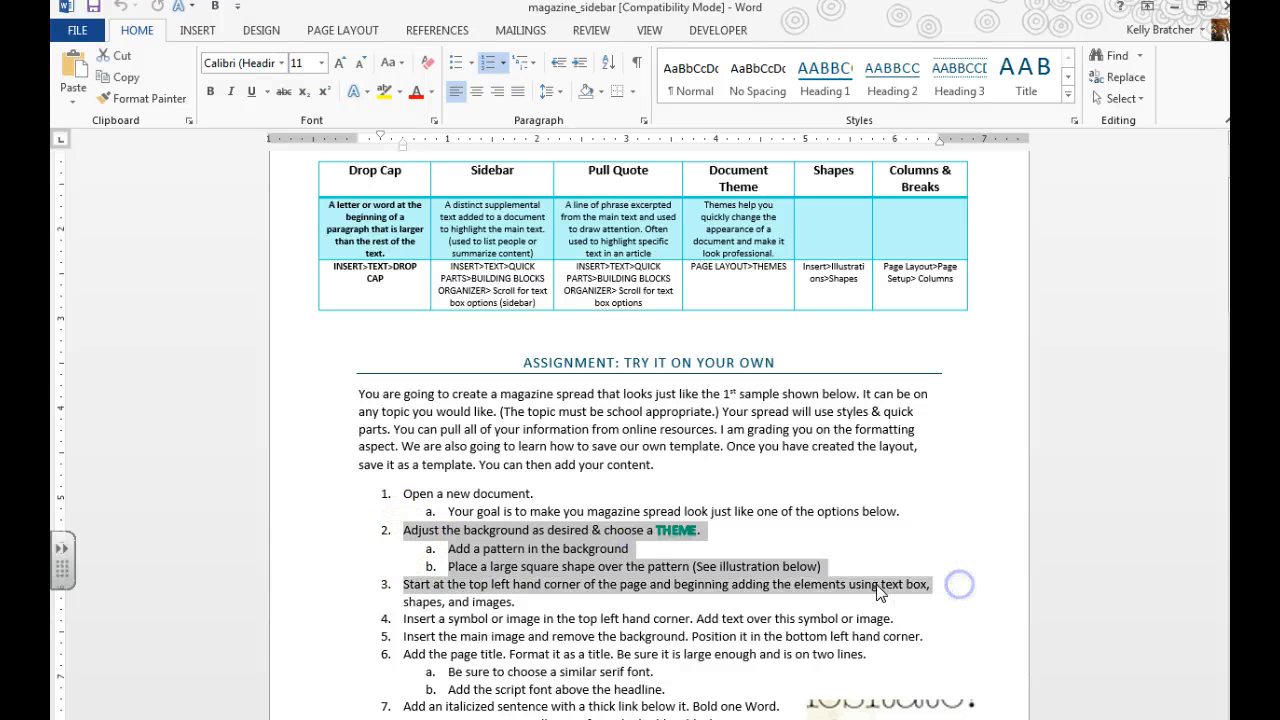
left_click(477, 592)
scroll(477, 592, "down", 3)
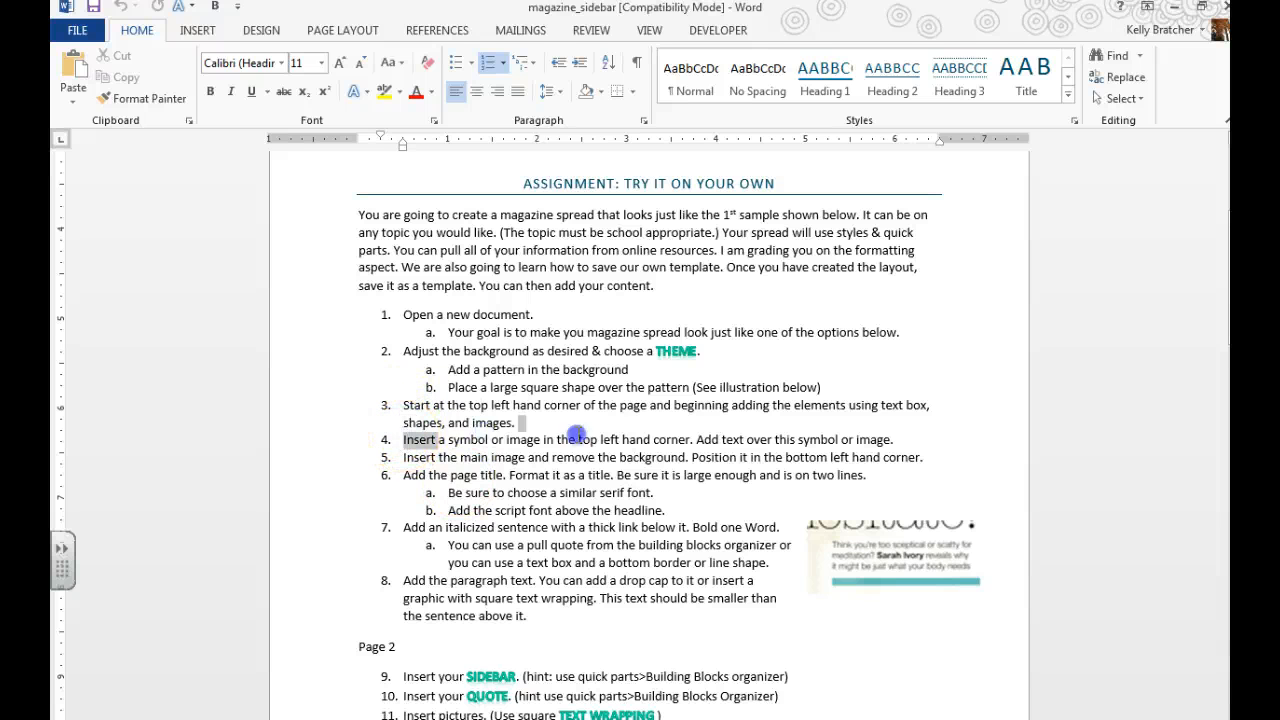
left_click_drag(575, 434, 638, 439)
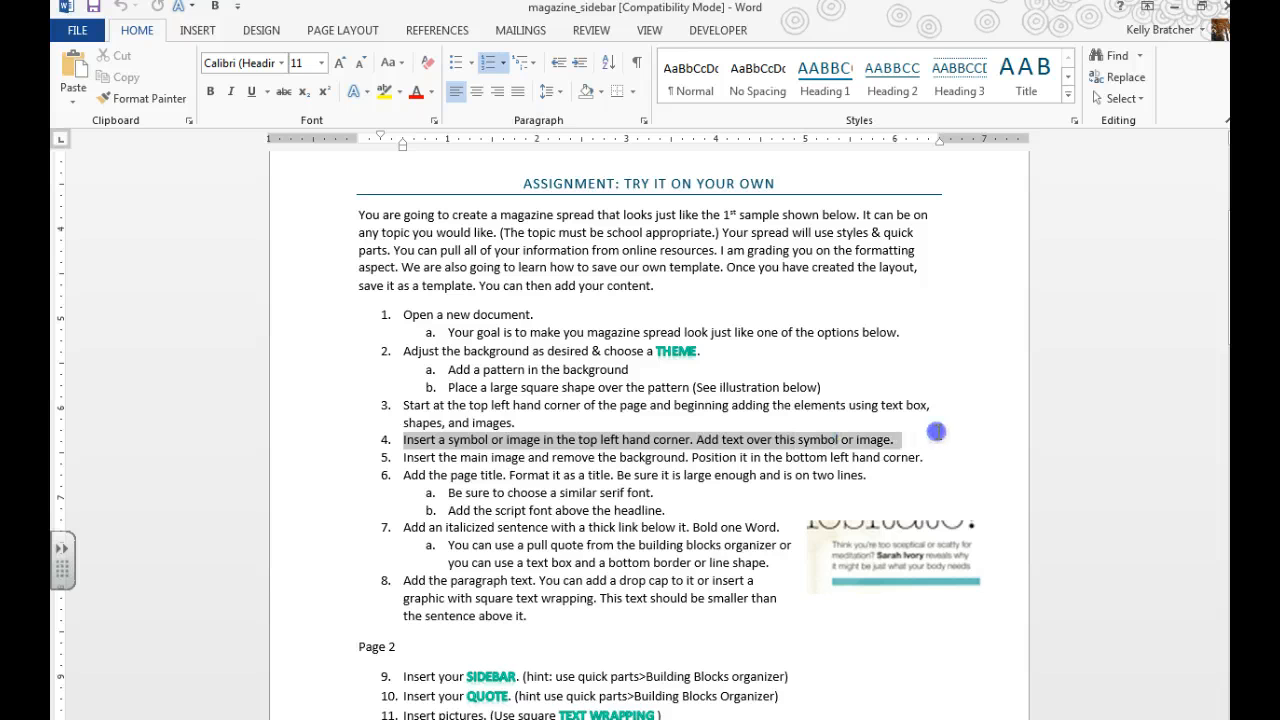
scroll(745, 545, "down", 9)
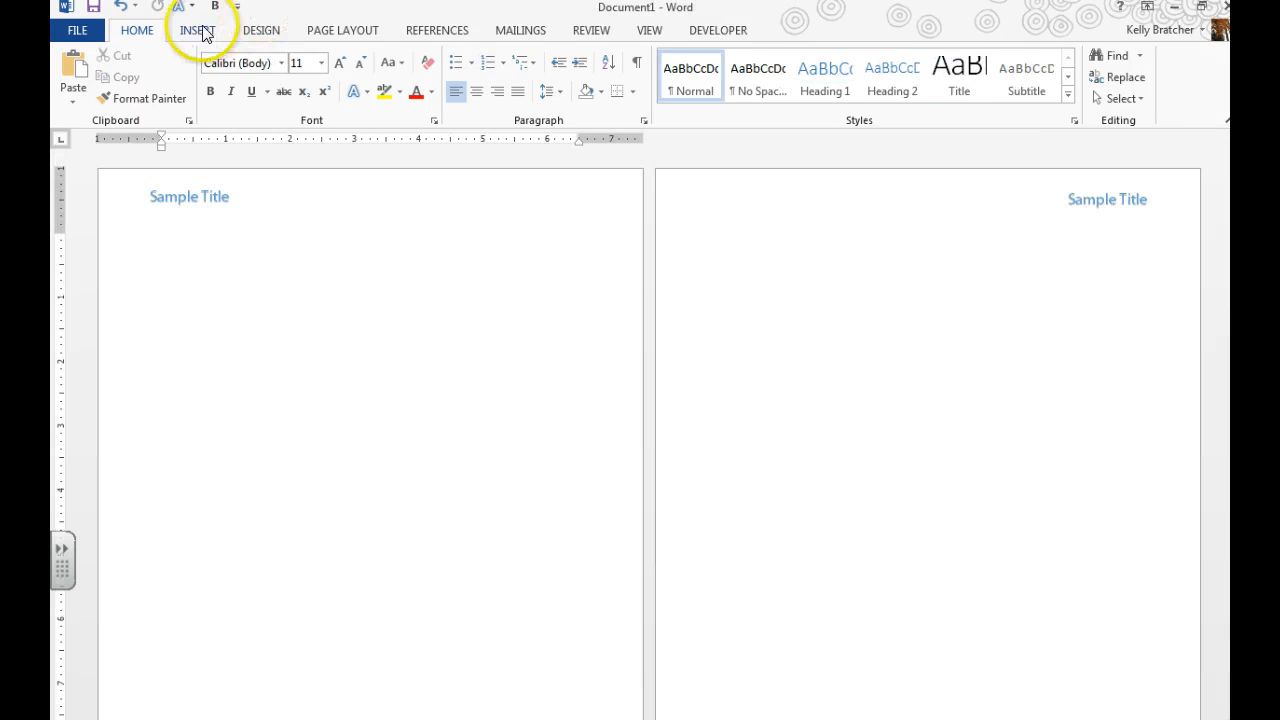
left_click(199, 30)
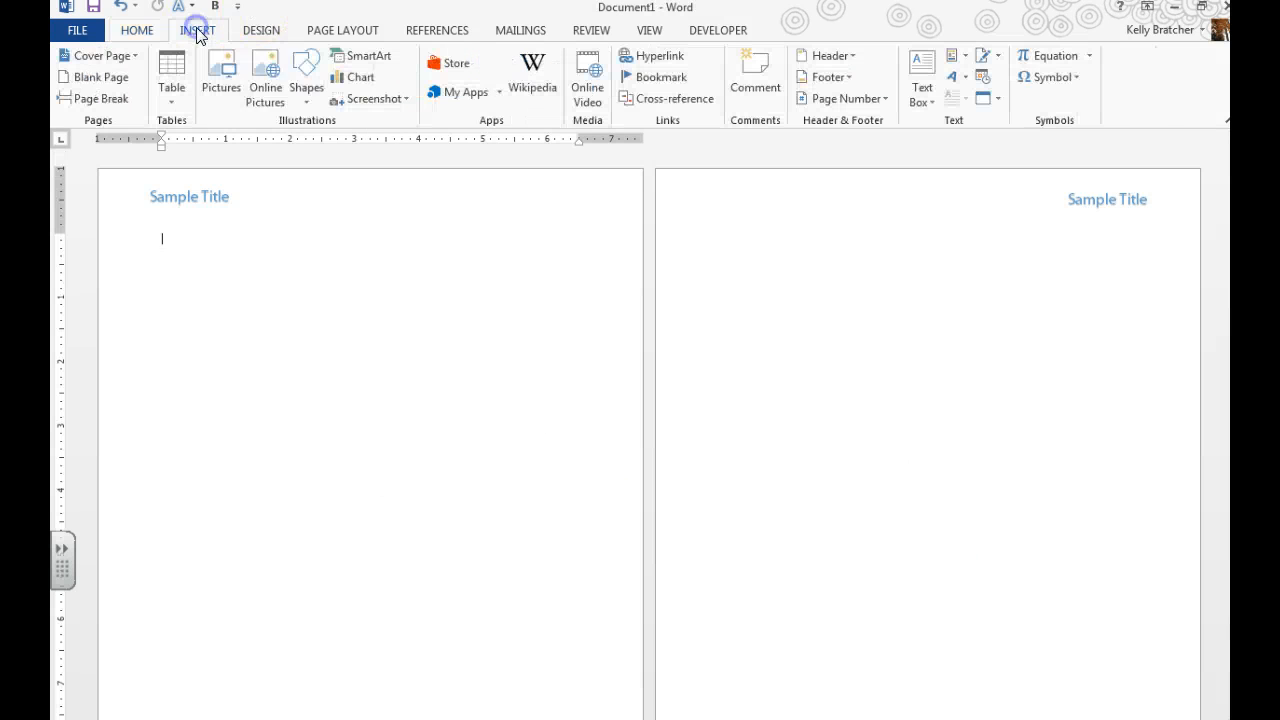
left_click(305, 80)
left_click(372, 141)
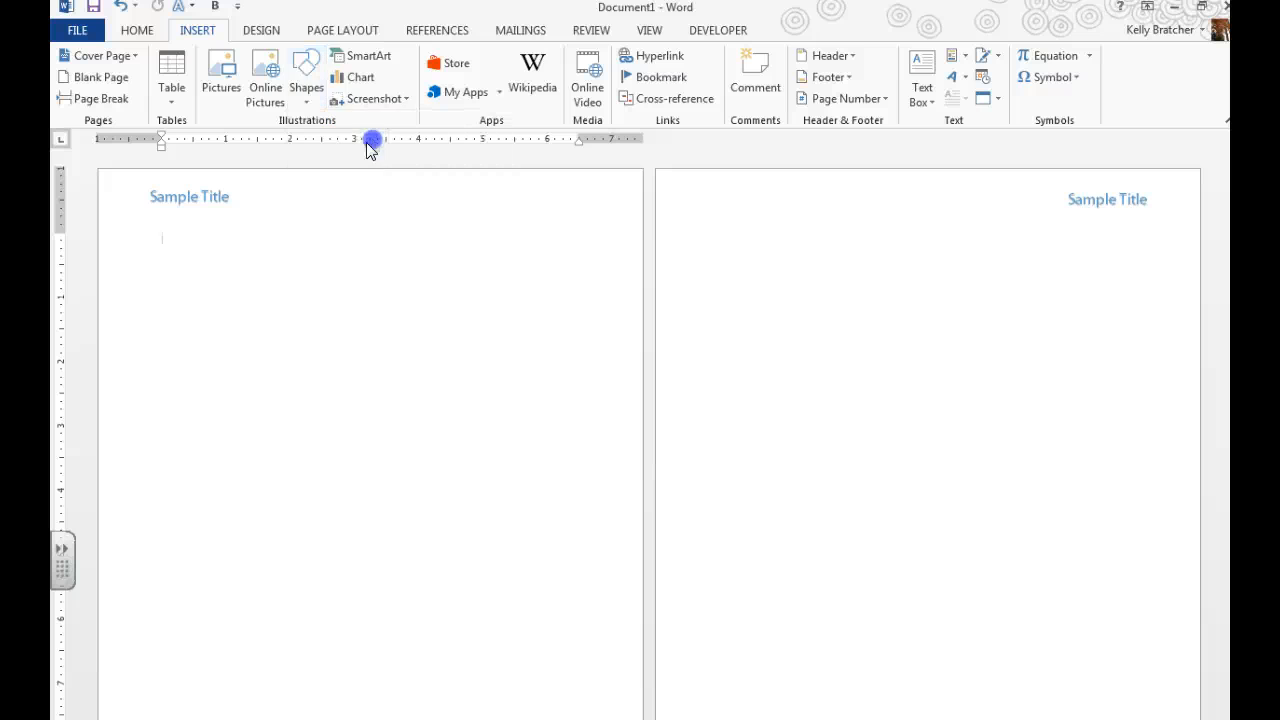
left_click_drag(215, 268, 349, 418)
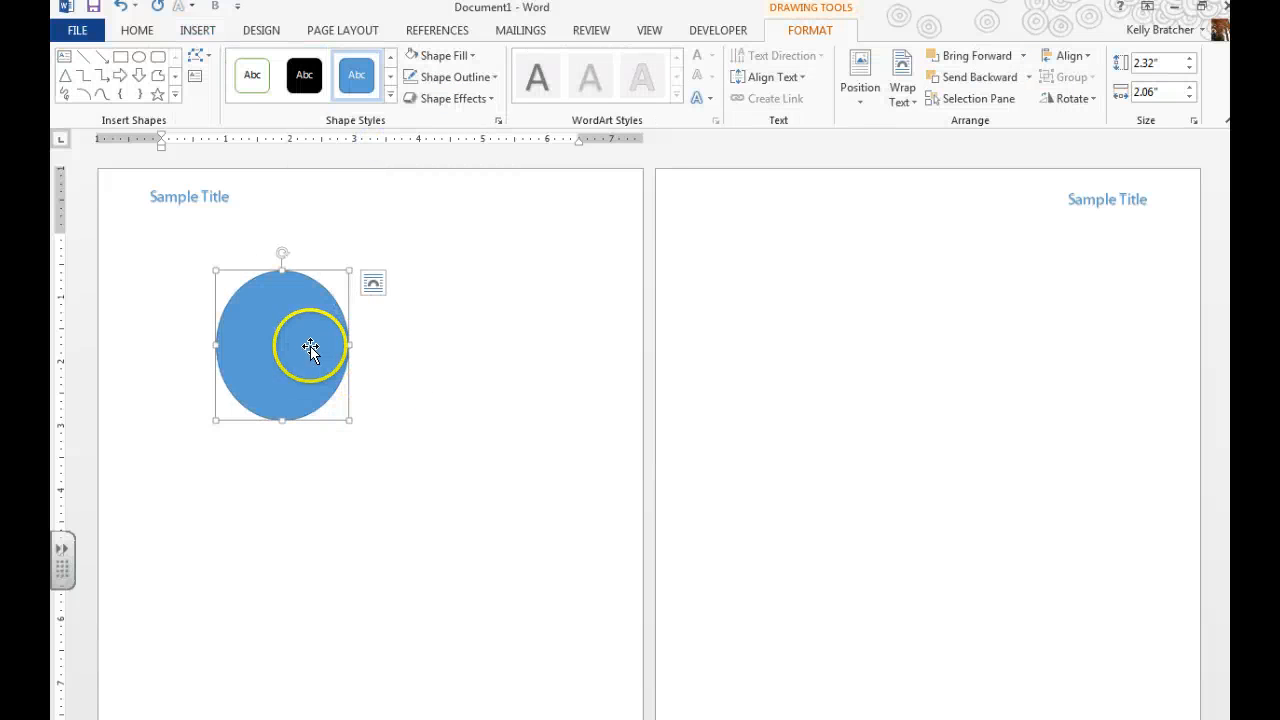
key("Delete")
Draw a circle about 1.32" across below the Sample Title header near the upper-left corner of the first page.
left_click(200, 32)
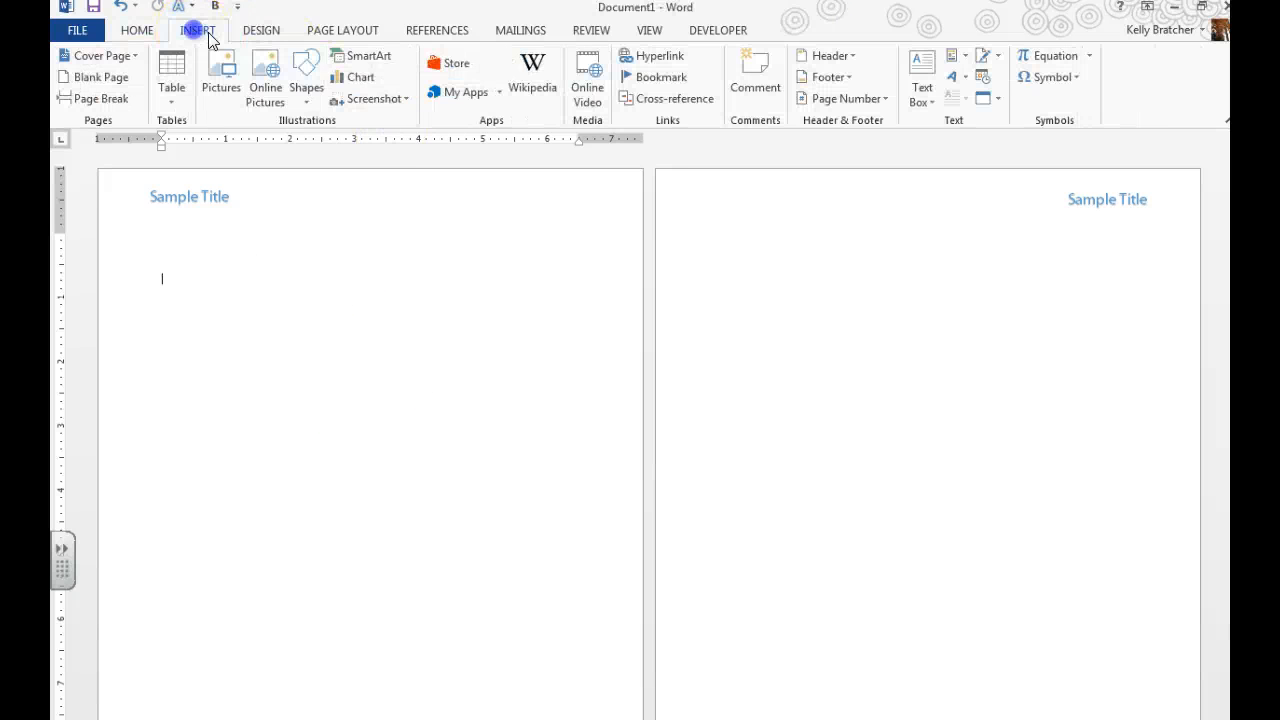
left_click(306, 88)
left_click(365, 148)
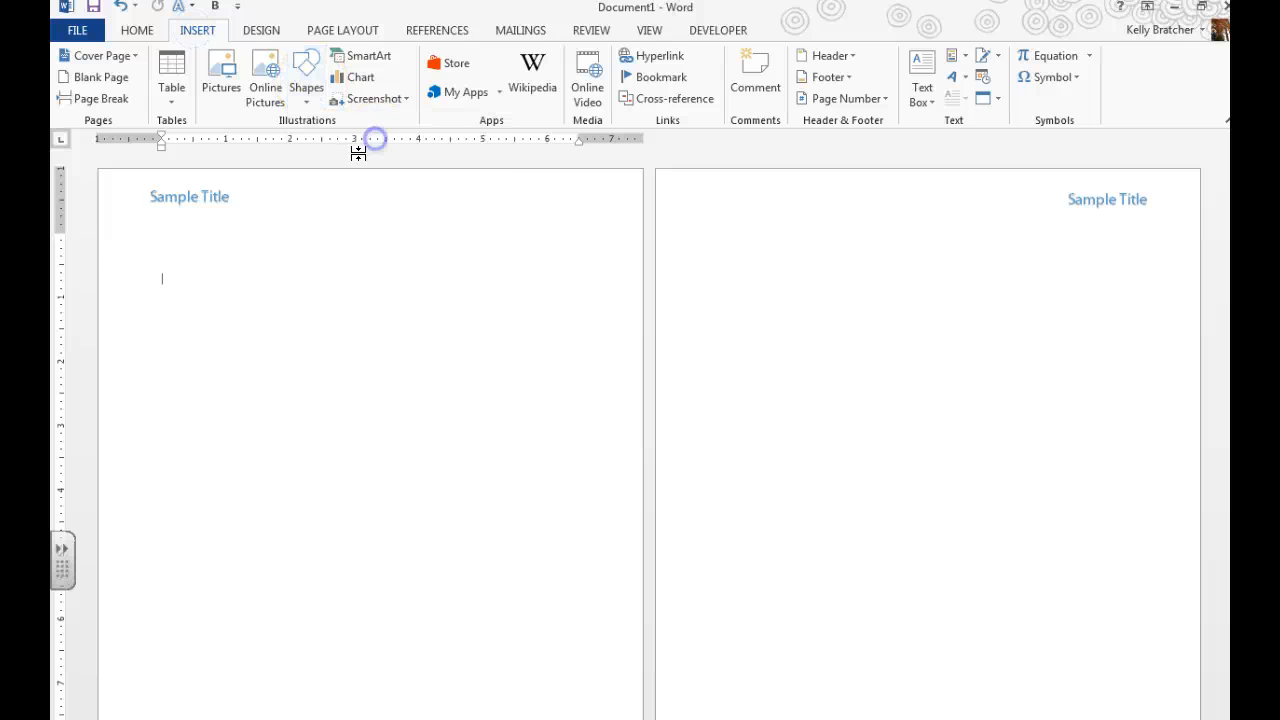
mouse_move(162, 244)
left_mouse_down()
mouse_move(261, 330)
mouse_move(191, 294)
mouse_move(193, 274)
left_mouse_up()
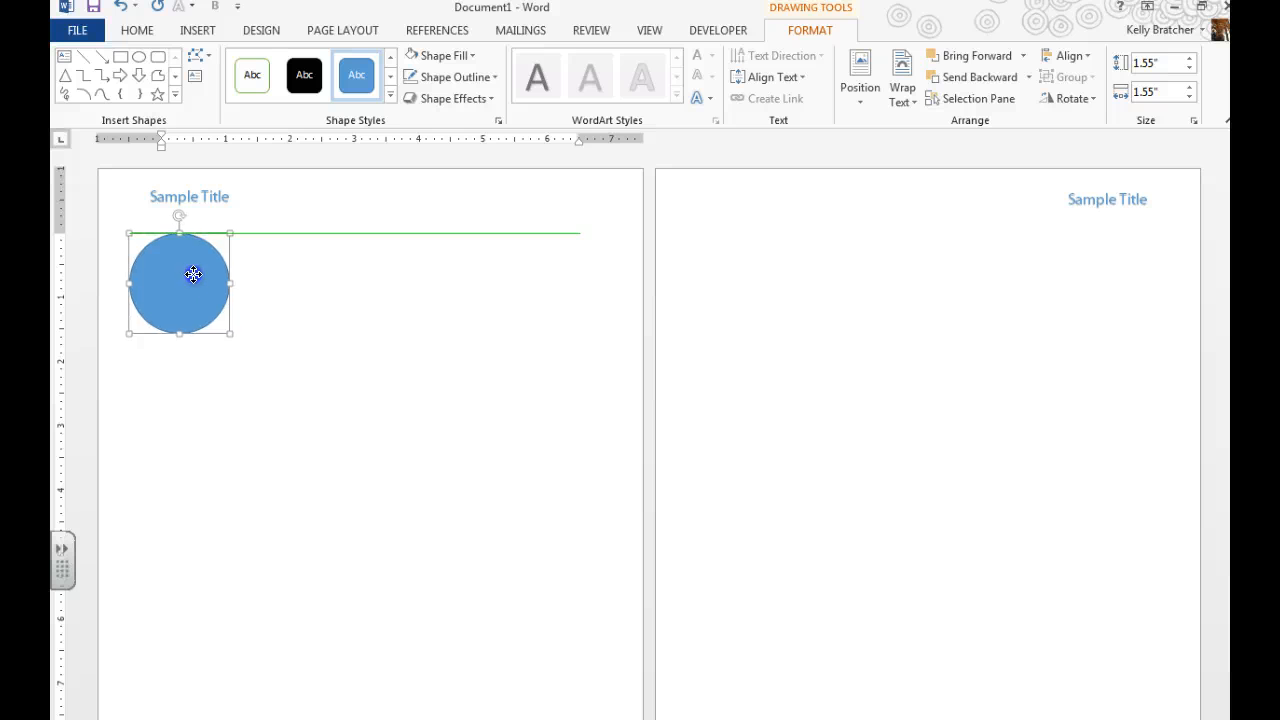
left_click_drag(229, 334, 214, 319)
left_click(298, 331)
left_click(170, 289)
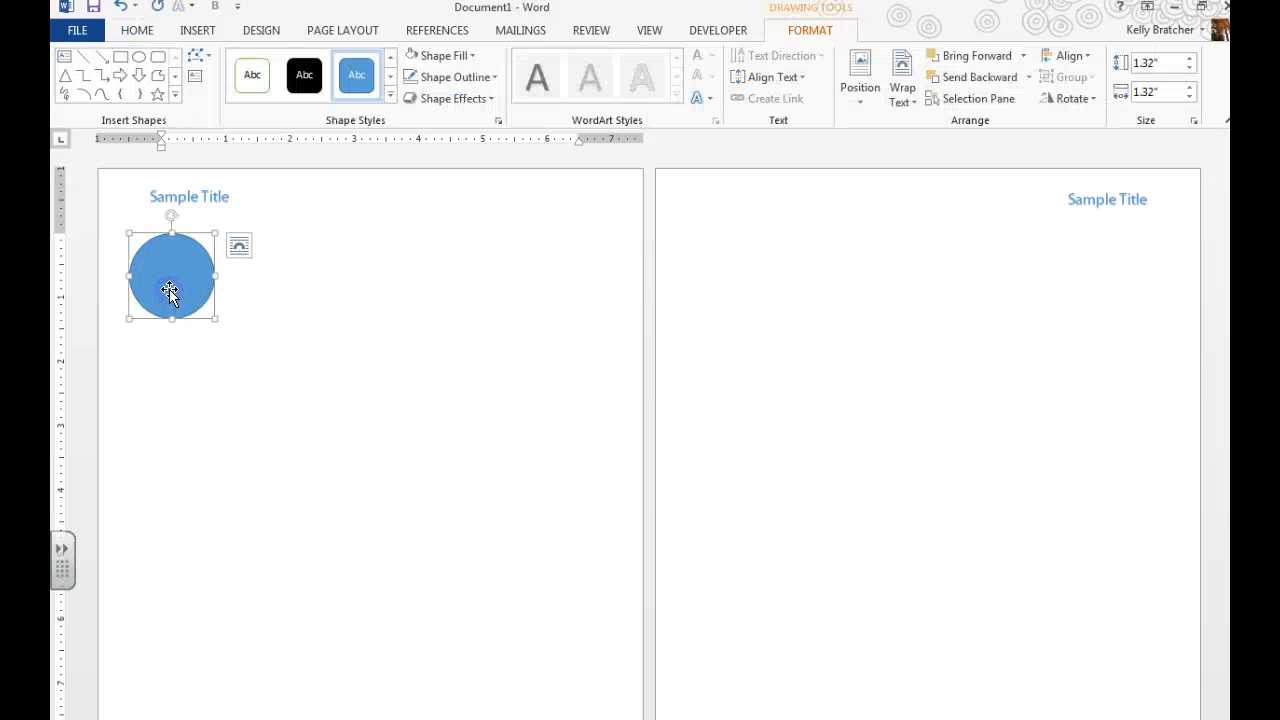
Apply the Slice theme to the document and nudge the circle slightly to the right.
left_click(261, 30)
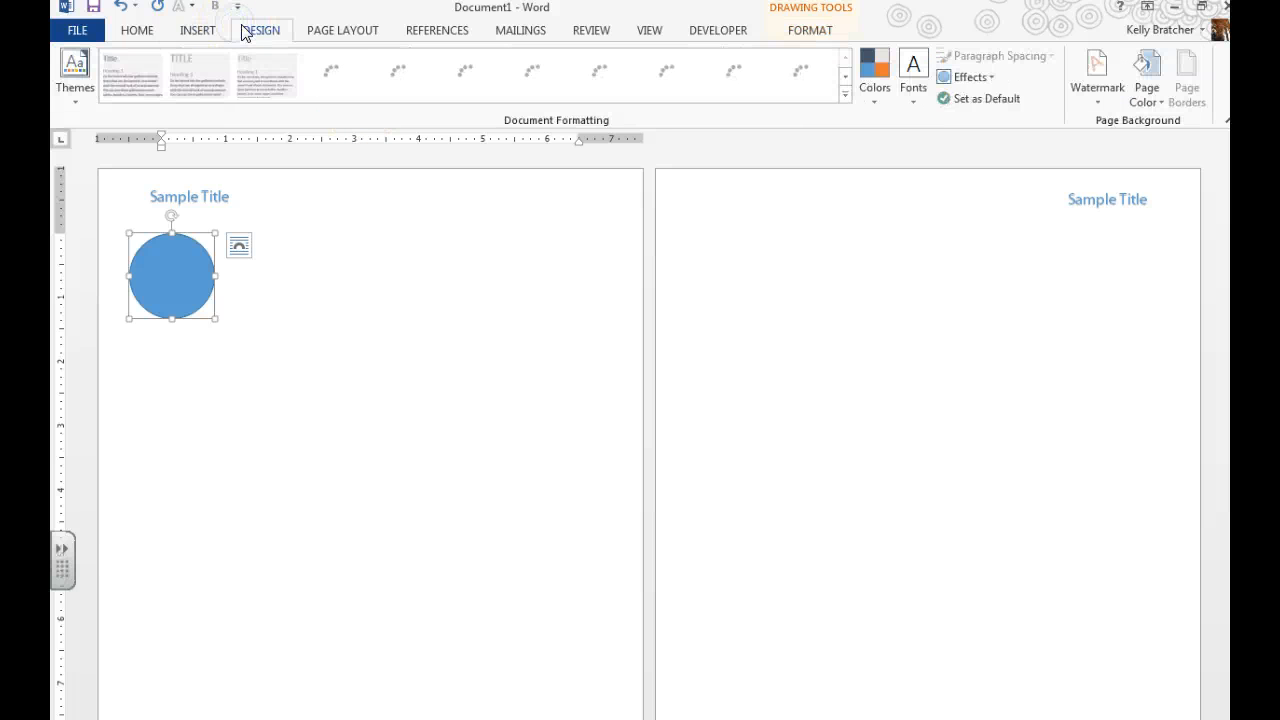
left_click(68, 100)
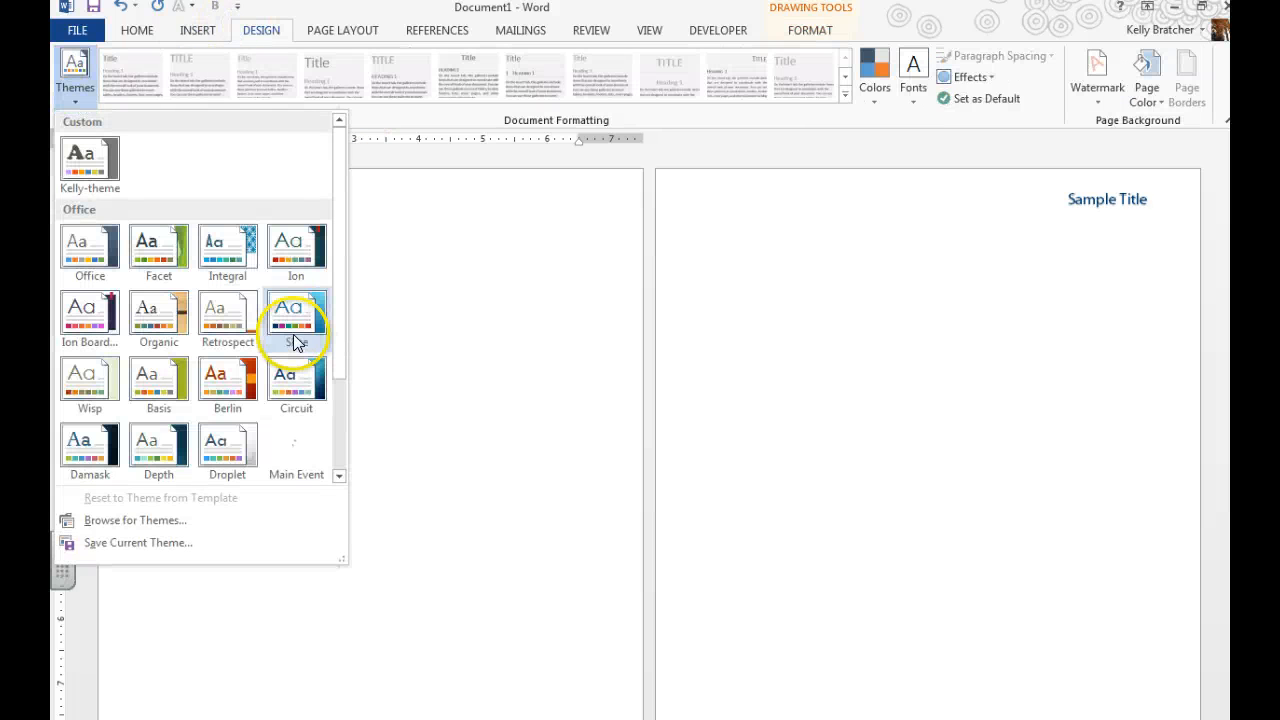
left_click(298, 342)
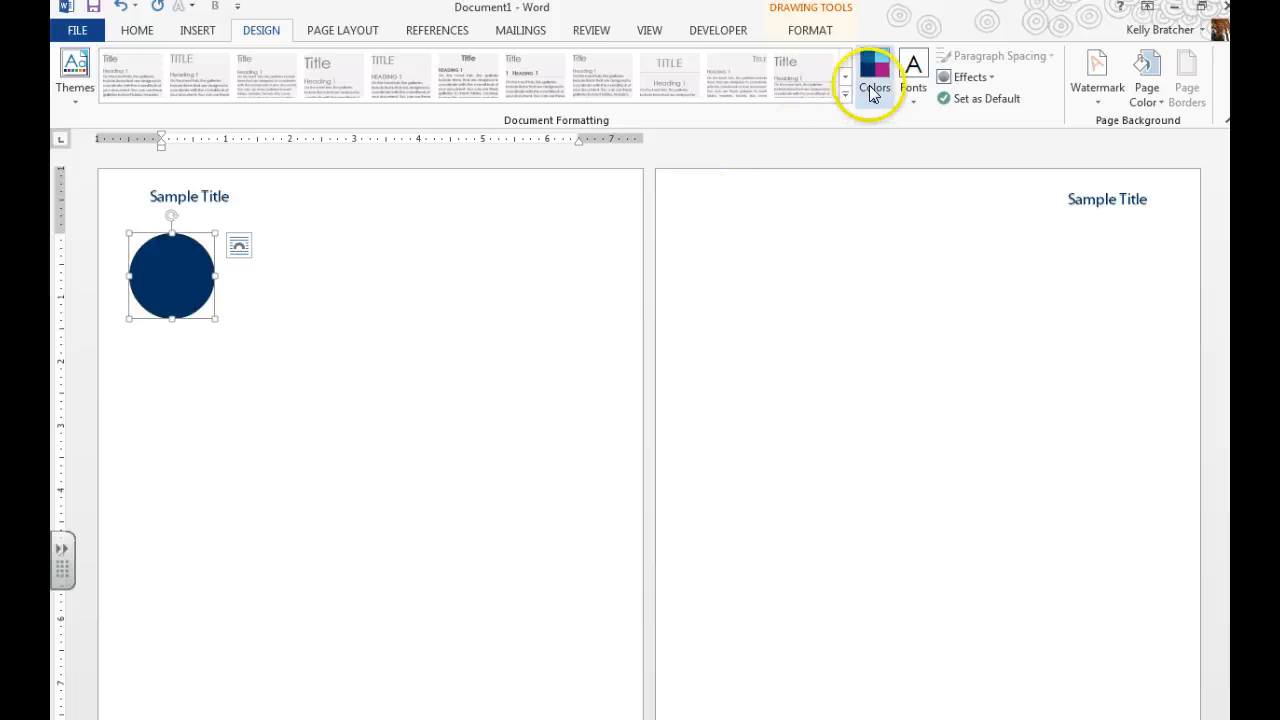
left_click_drag(179, 284, 180, 284)
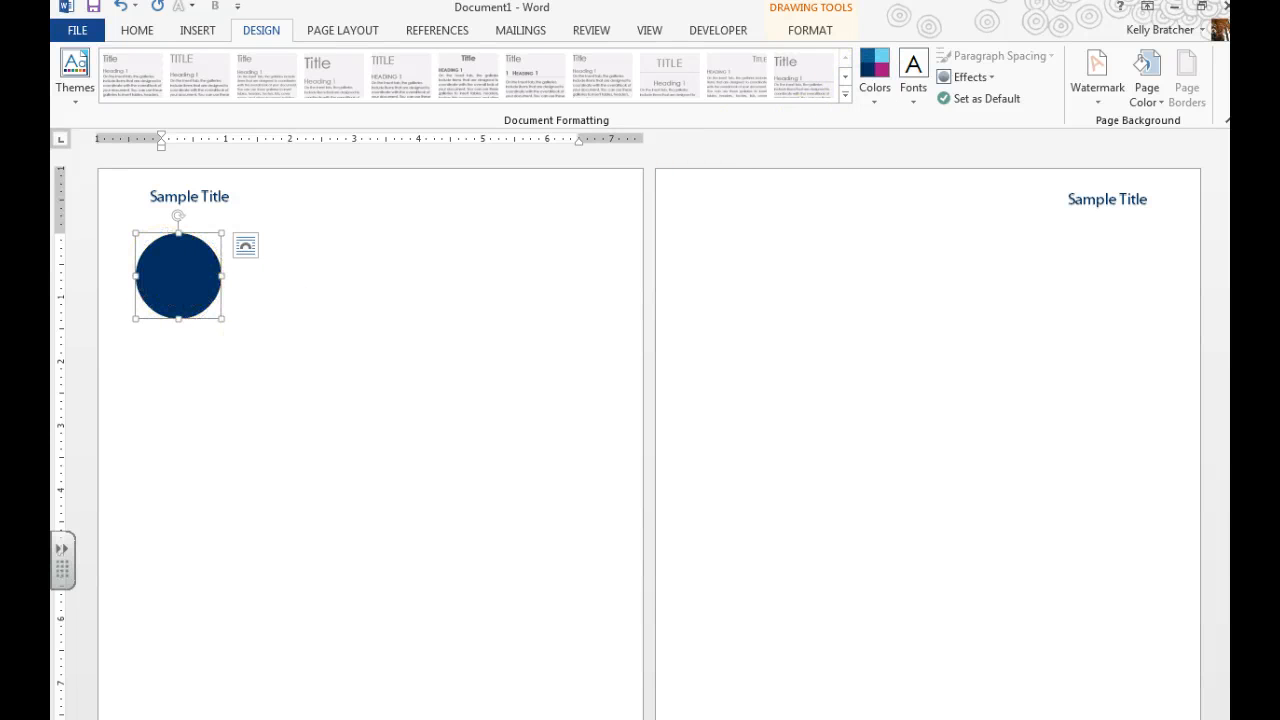
Switch to the magazine_sidebar document and examine the logo and layout of the sample spread.
left_click(366, 719)
left_click(370, 719)
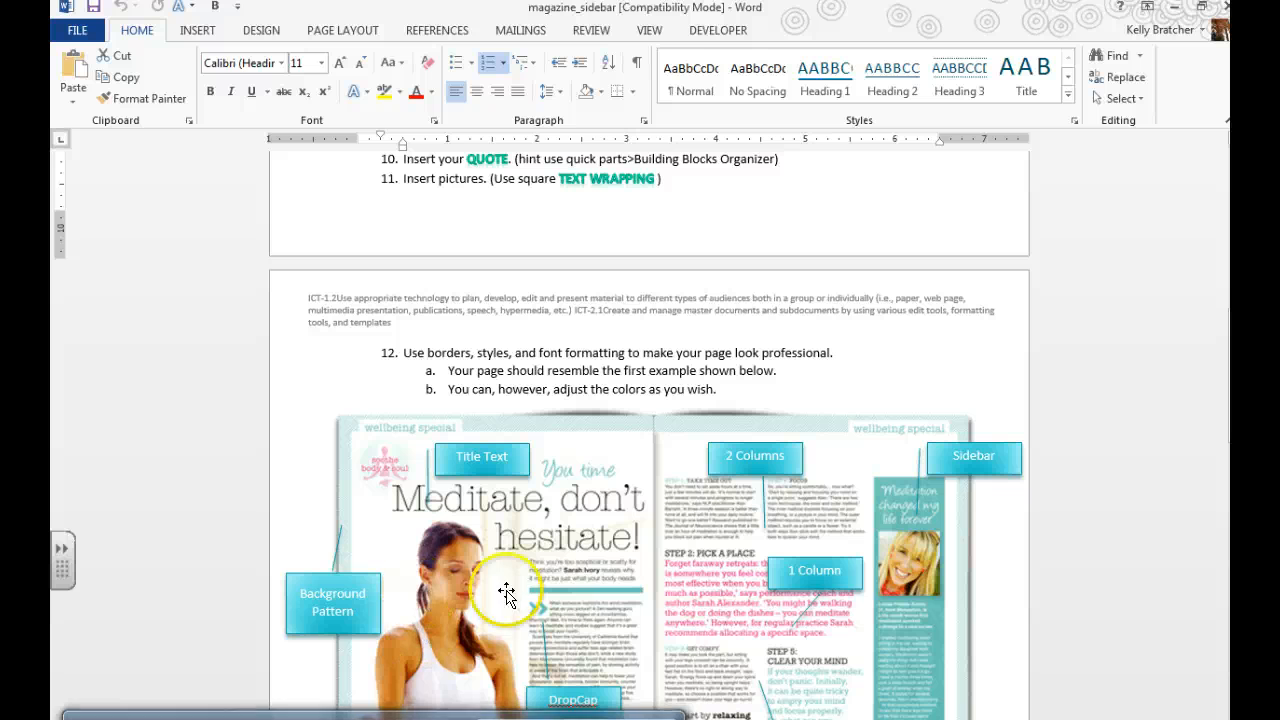
scroll(525, 535, "down", 1)
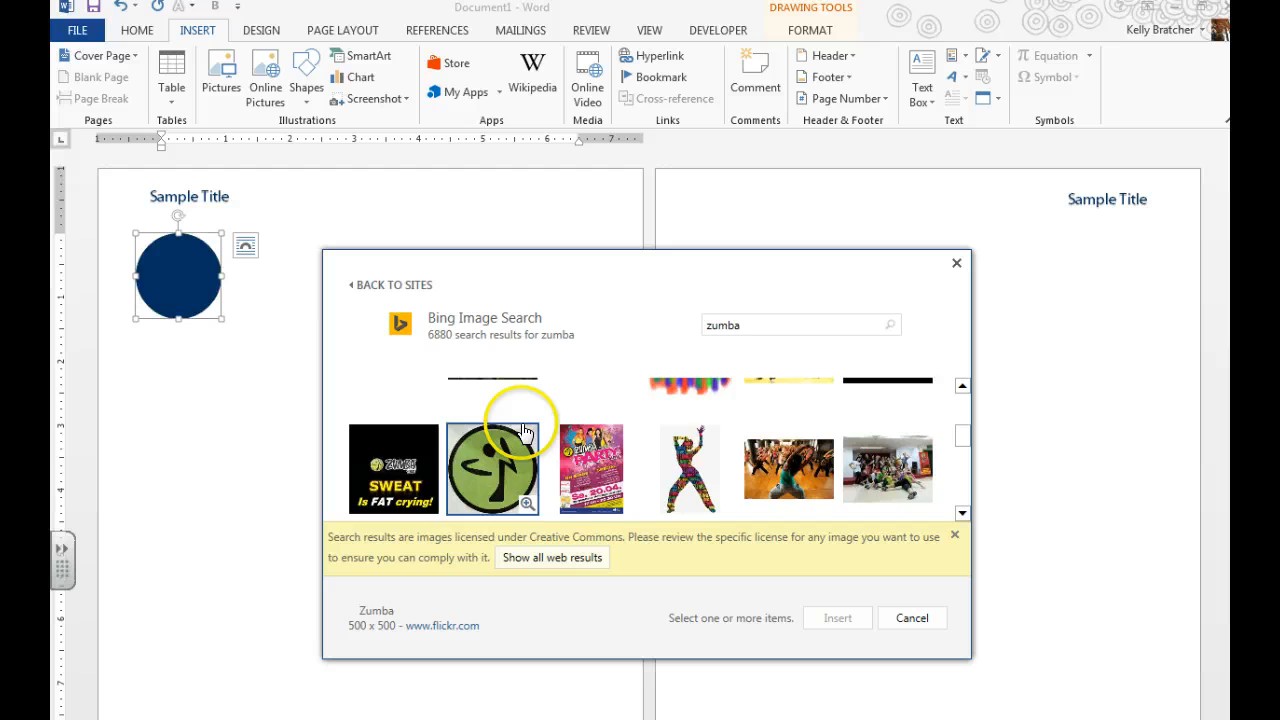
Insert the round green dancer logo from the Bing image results for "zumba" on the first page.
scroll(520, 437, "up", 1)
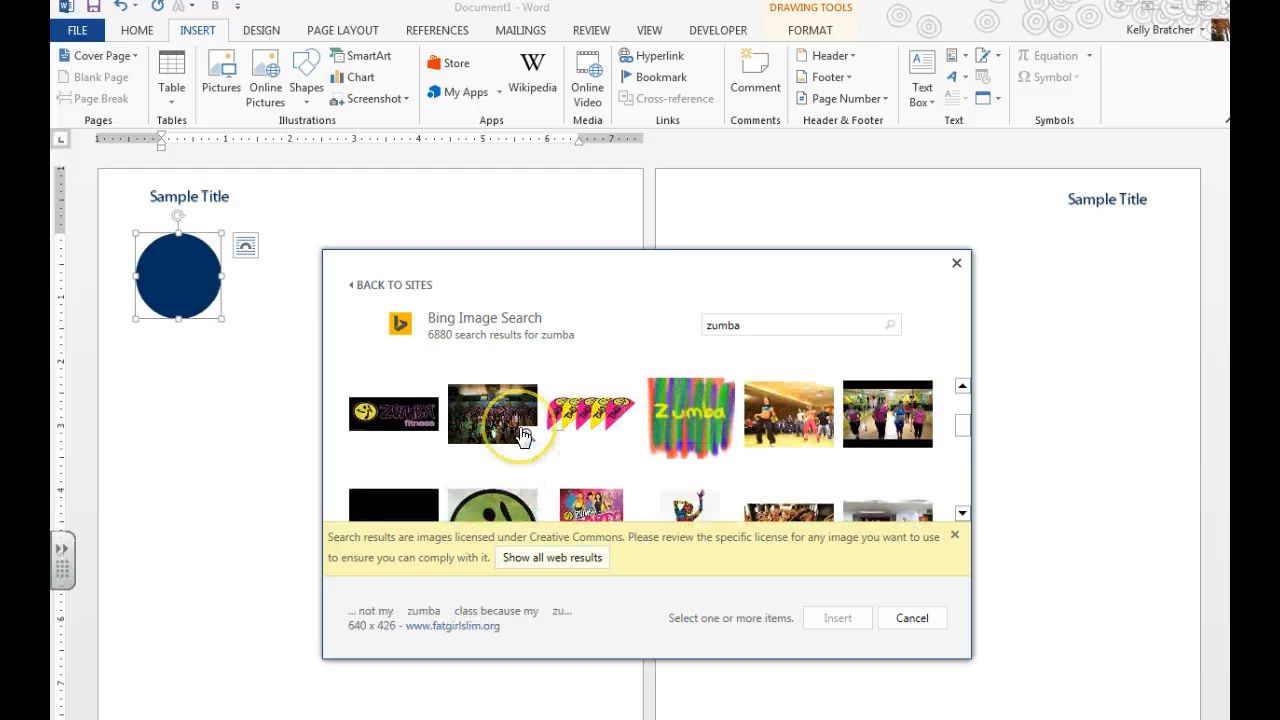
scroll(520, 437, "down", 2)
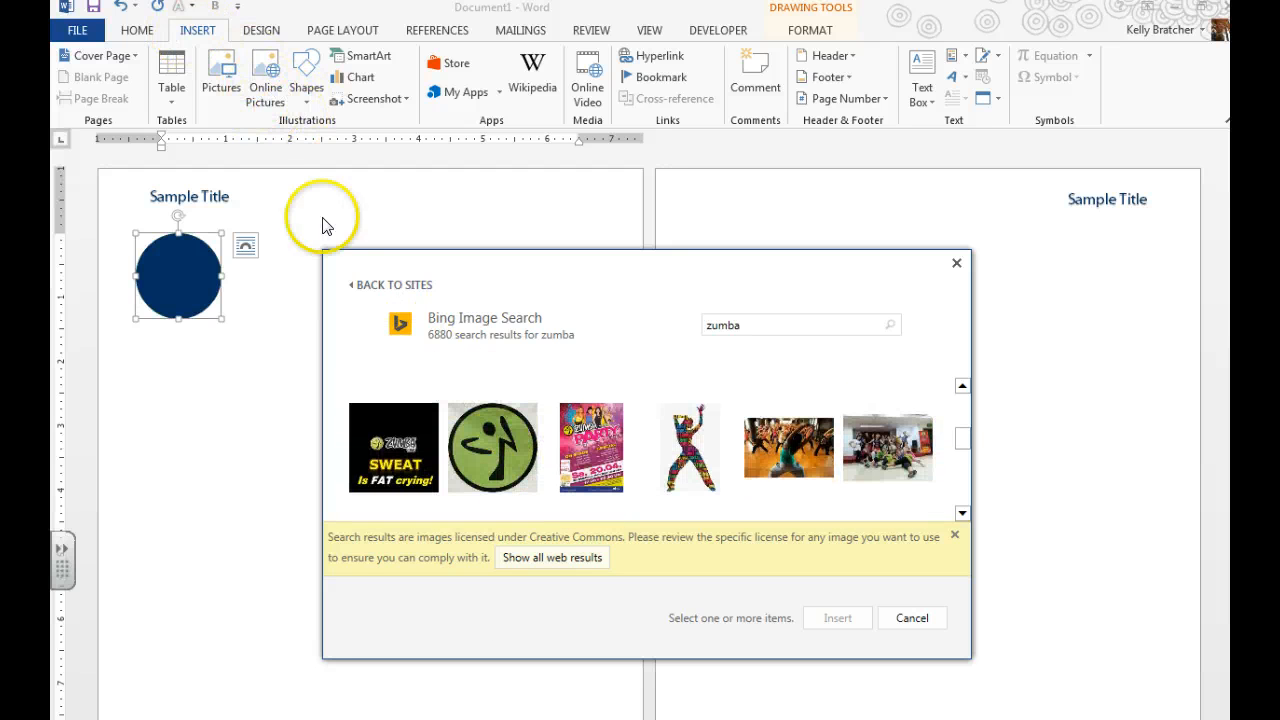
scroll(490, 450, "up", 2)
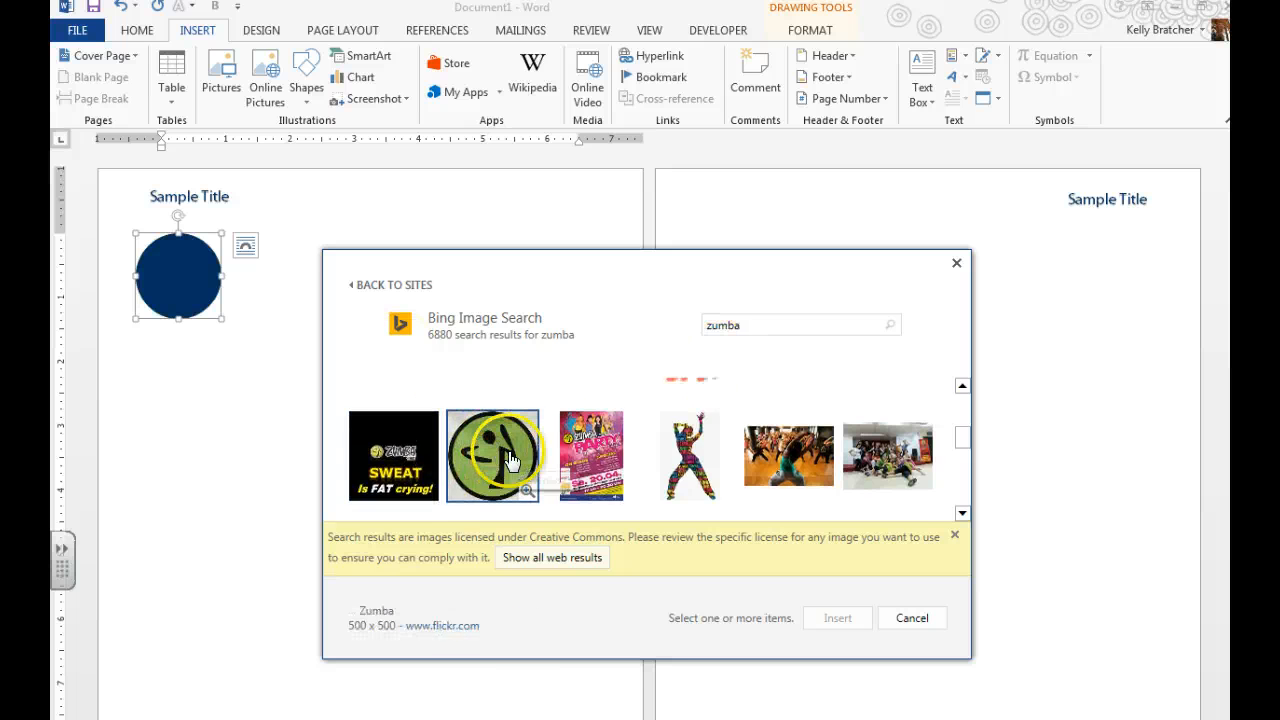
scroll(505, 462, "down", 2)
left_click(492, 425)
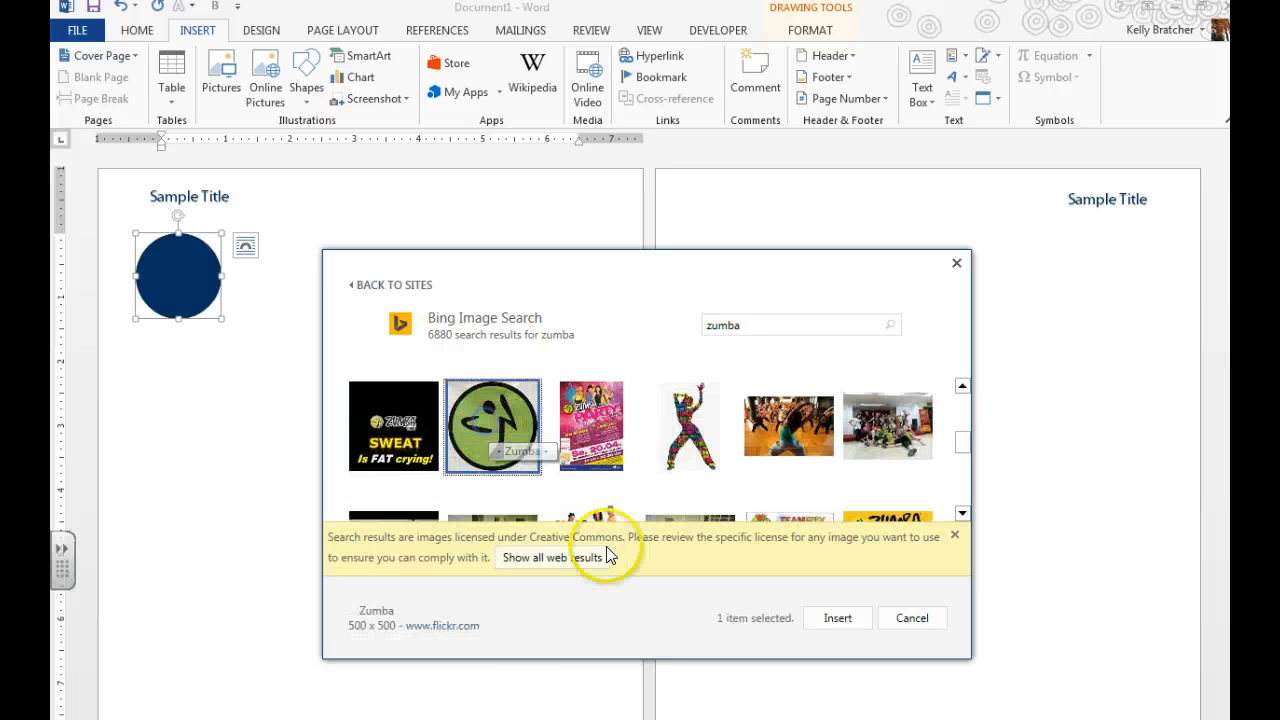
left_click(838, 618)
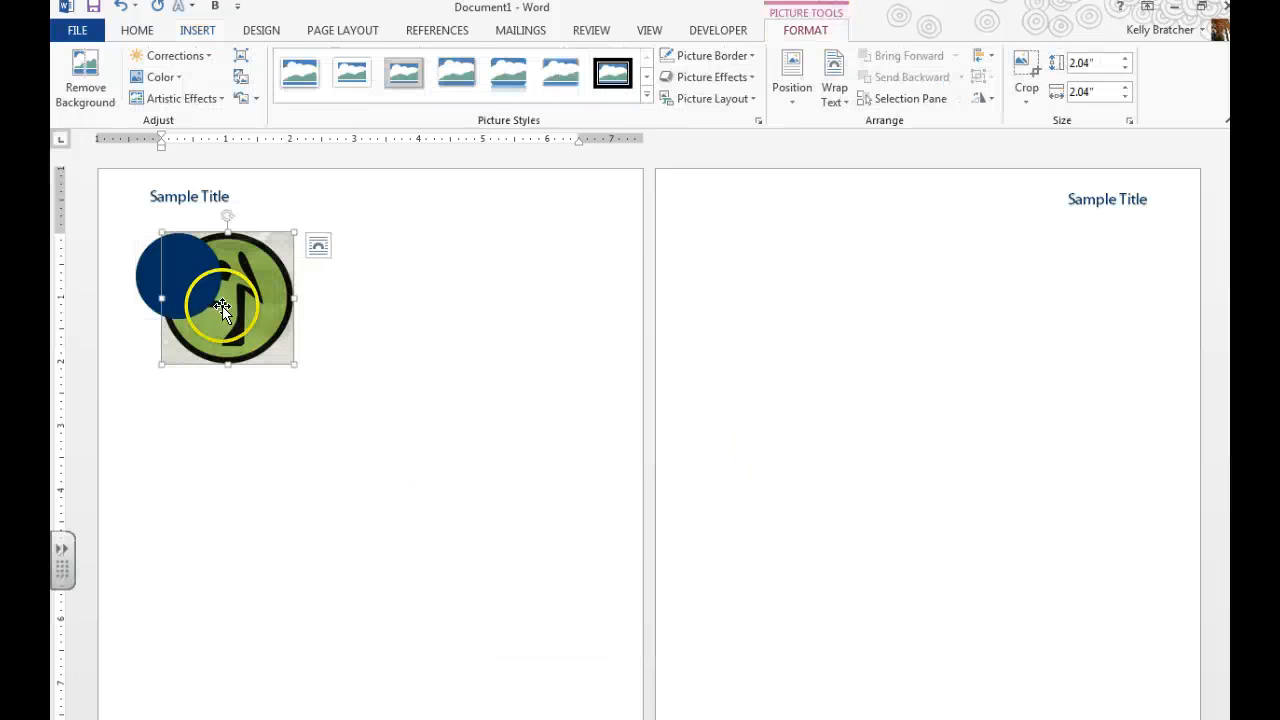
Set the logo picture to sit in front of text and move it below and to the right of the circle.
left_click(318, 246)
left_click(457, 410)
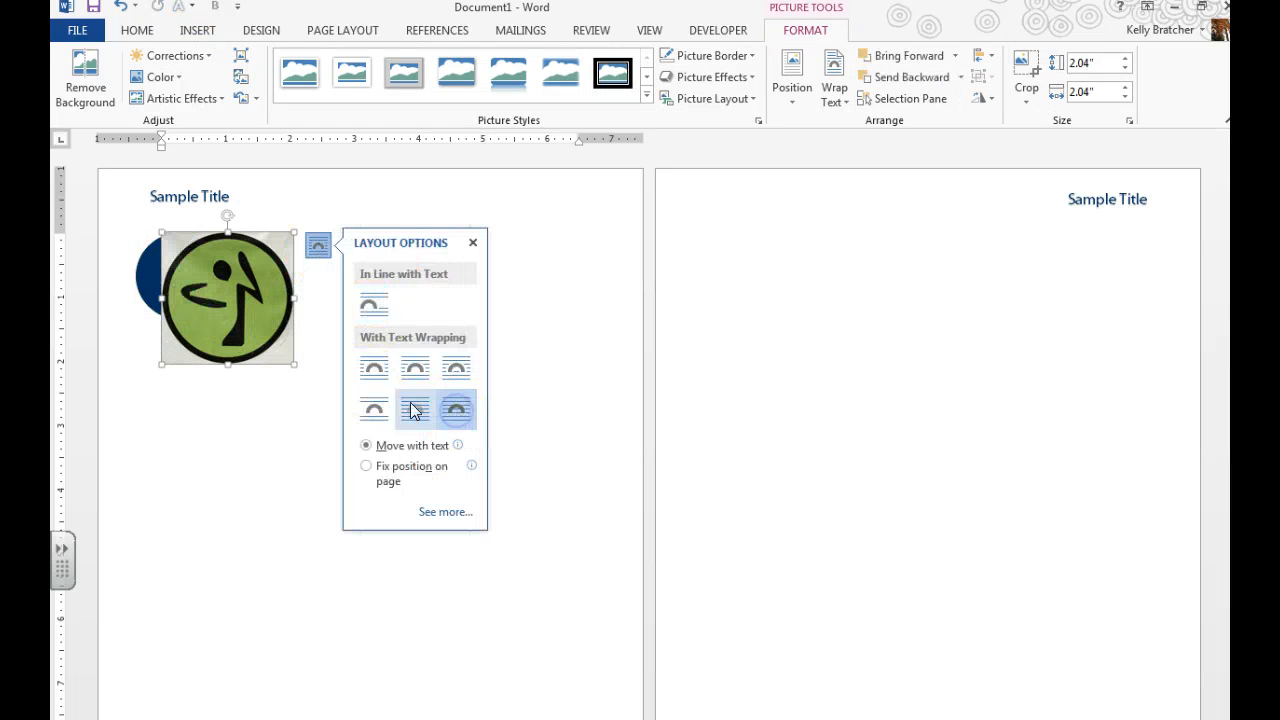
left_click_drag(249, 313, 315, 412)
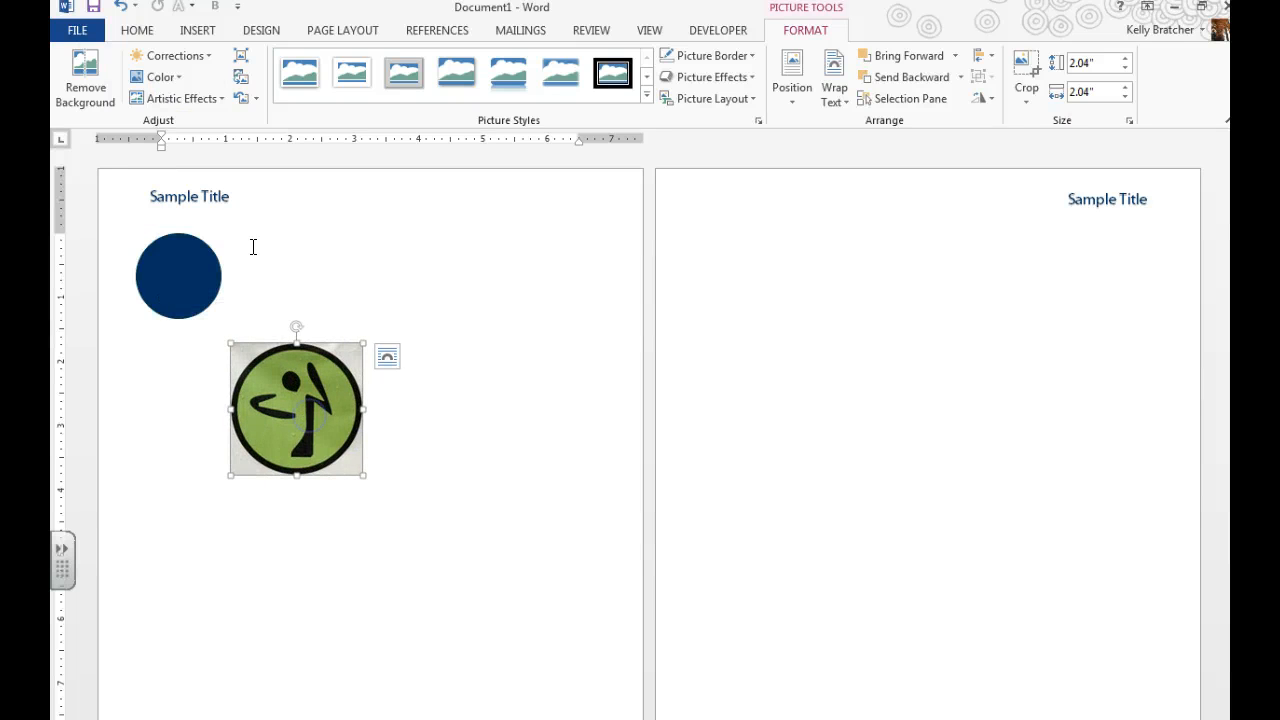
left_click(87, 78)
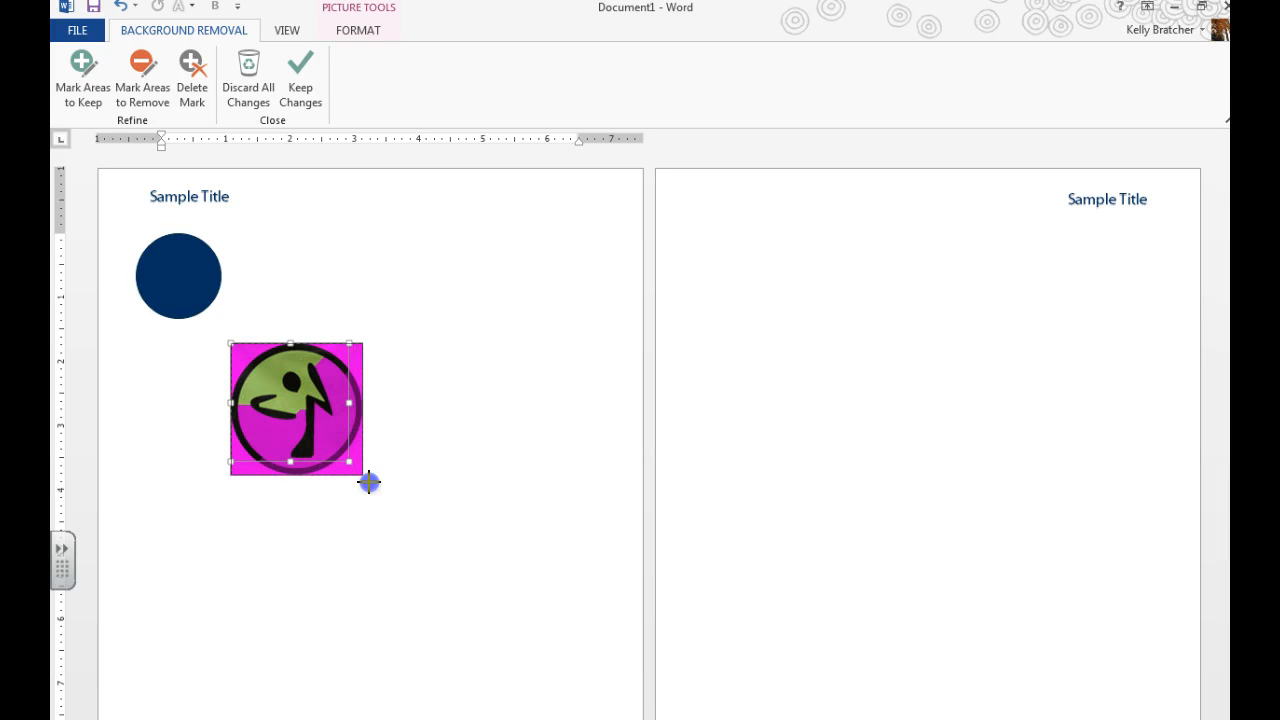
left_click_drag(369, 482, 368, 482)
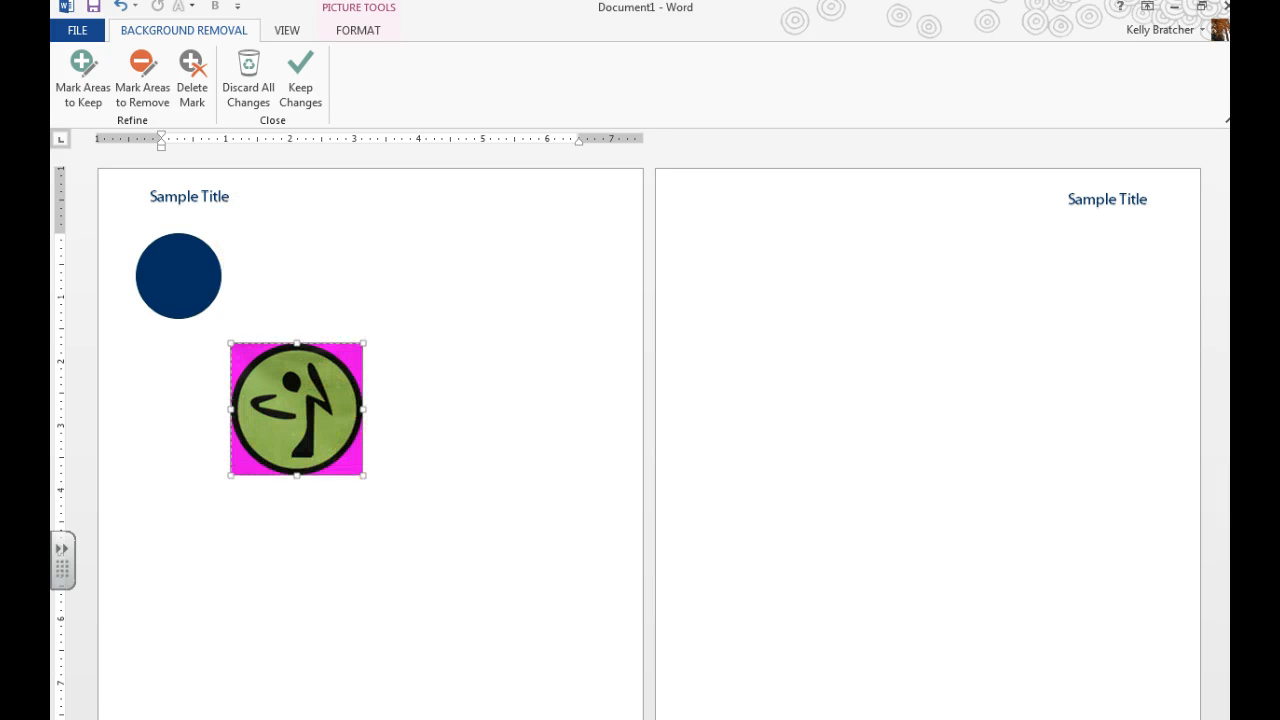
left_click(82, 68)
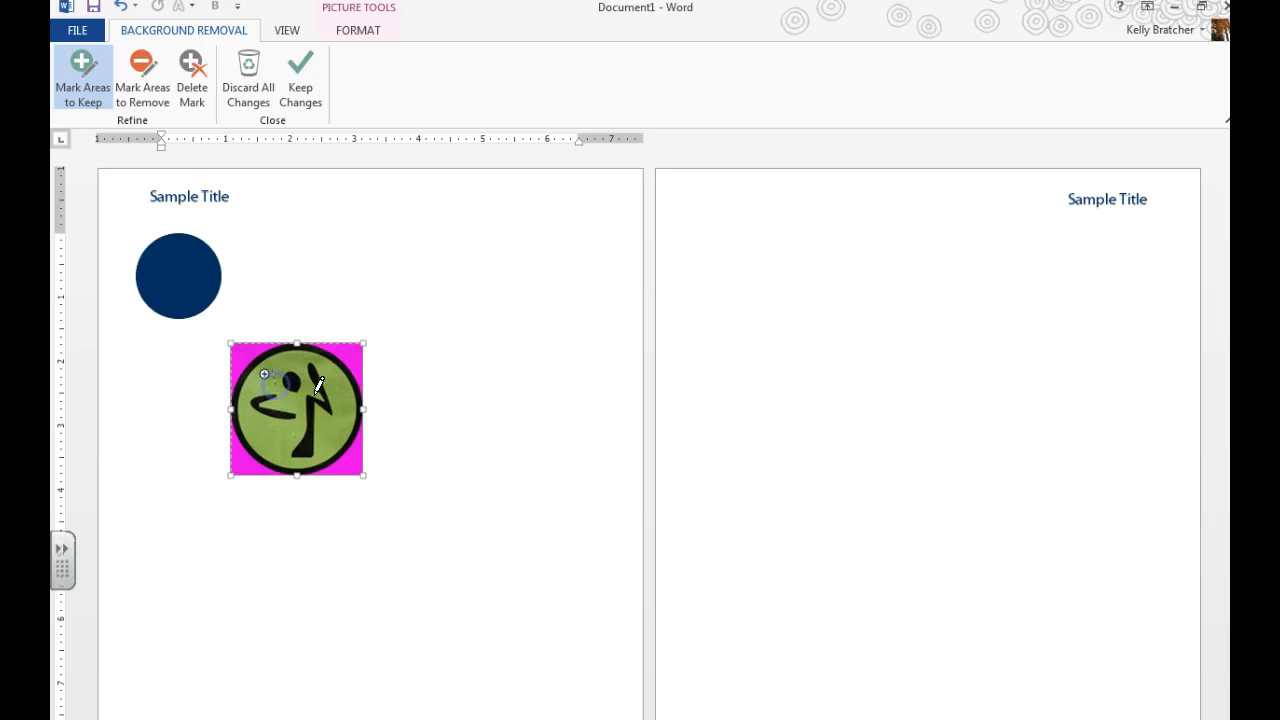
left_click_drag(318, 385, 326, 440)
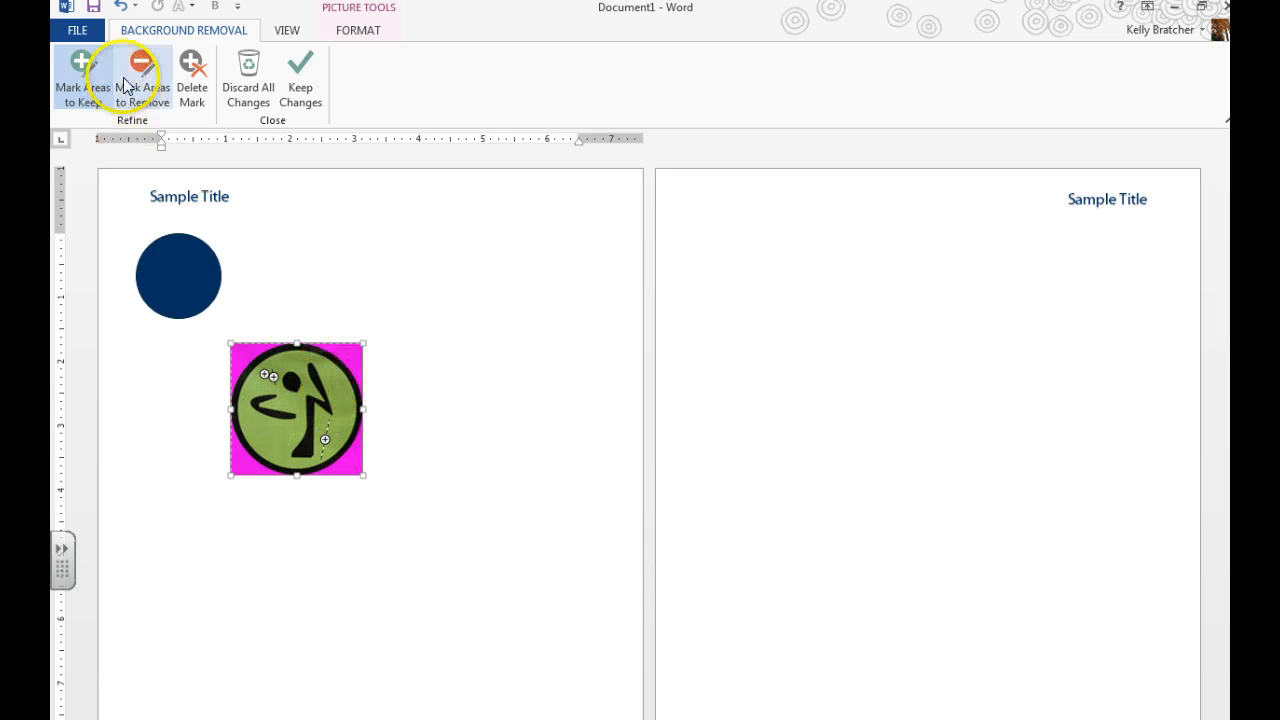
left_click(247, 80)
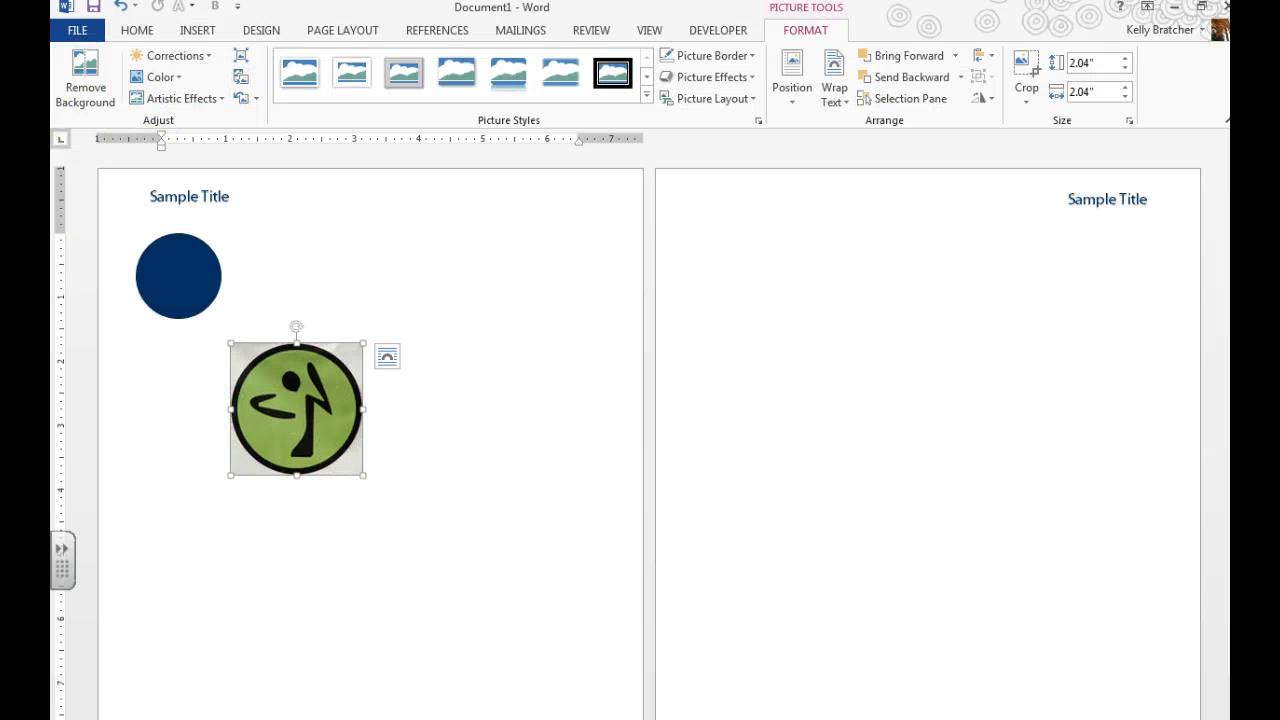
Remove the logo's background and green fill, keeping the black figure and ring, and shrink it to about 1.23" near the circle.
left_click(85, 80)
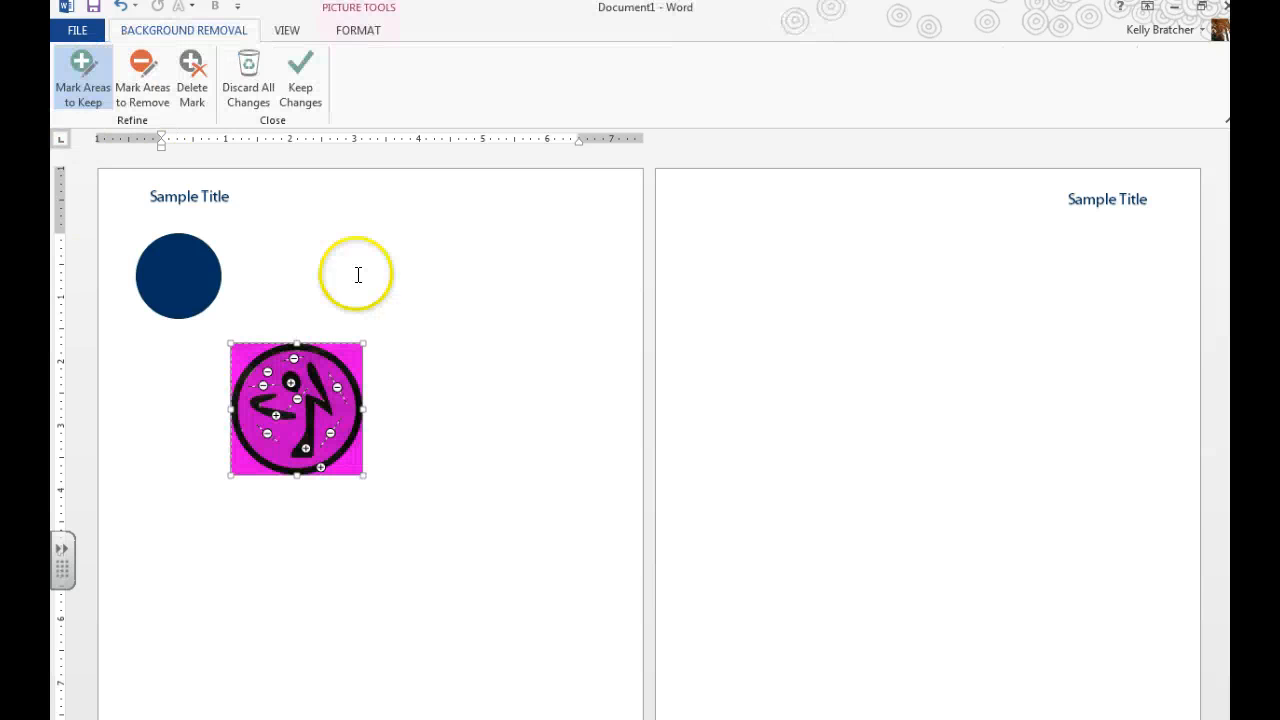
left_click(307, 85)
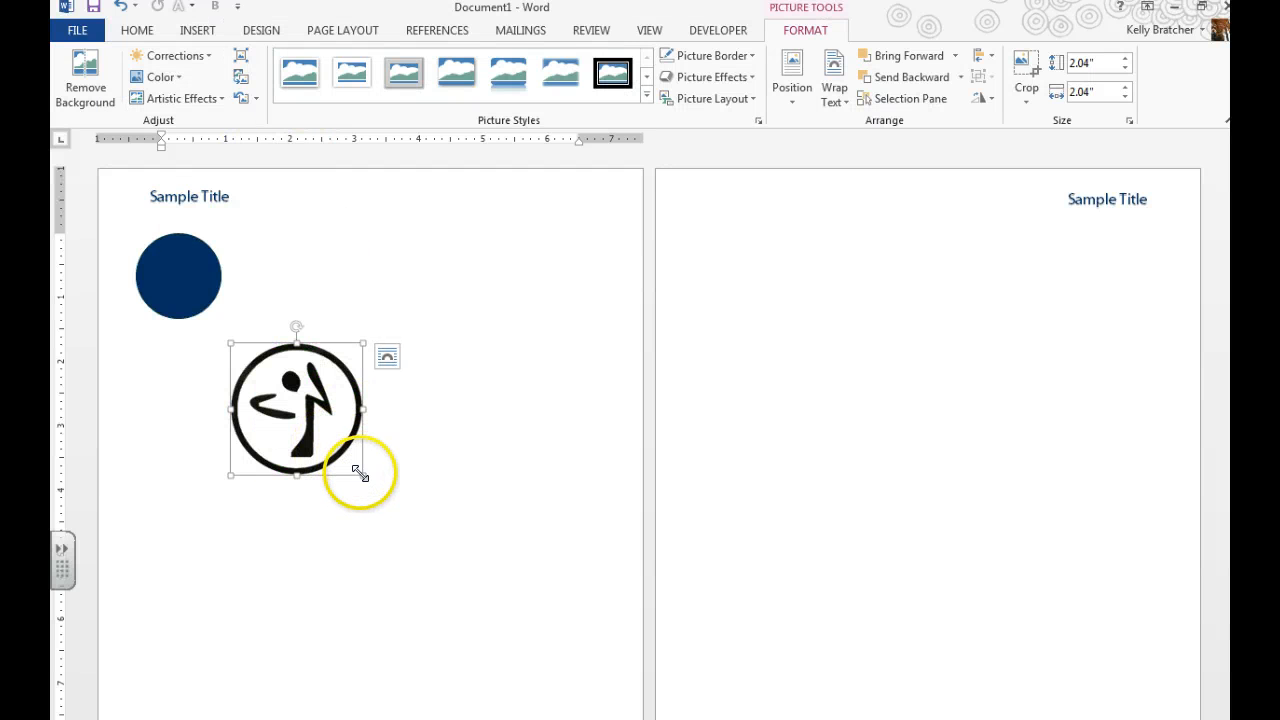
left_click_drag(355, 472, 305, 424)
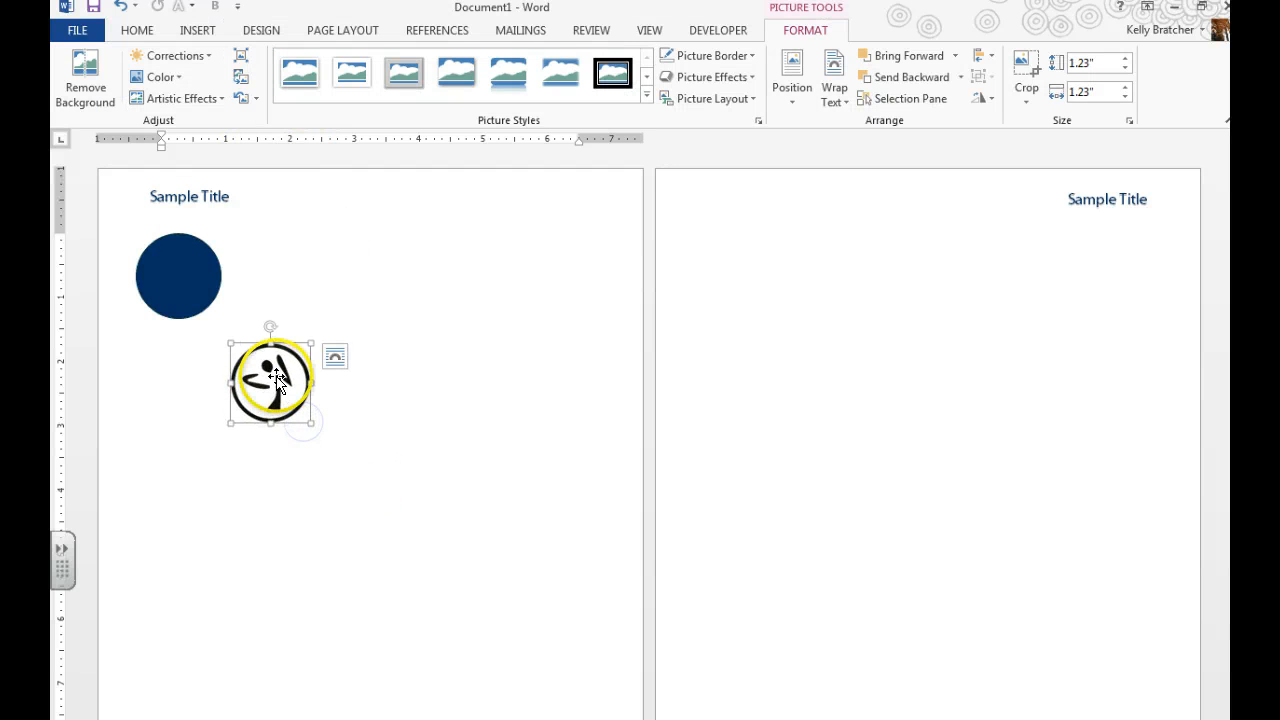
left_click_drag(277, 378, 273, 352)
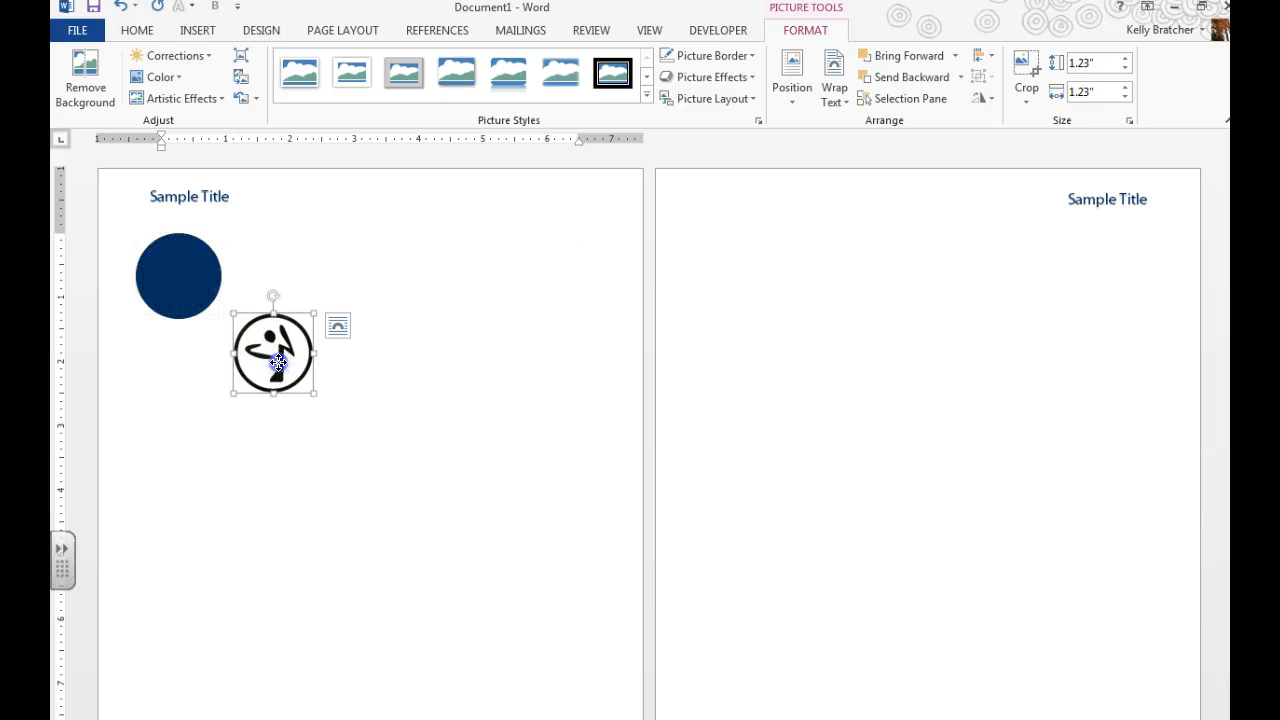
left_click(173, 80)
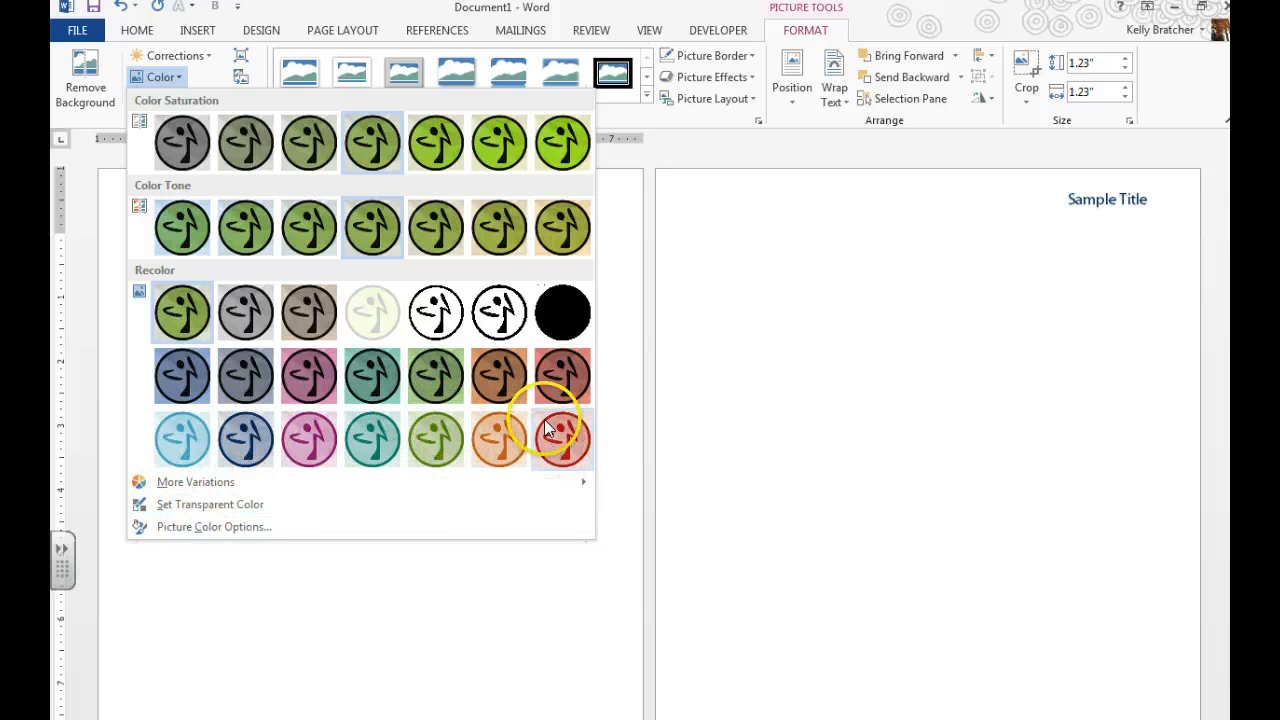
left_click(388, 547)
Give the circle on the first page a light blue fill and a matching blue outline, and center the dancer logo over it.
left_click(166, 266)
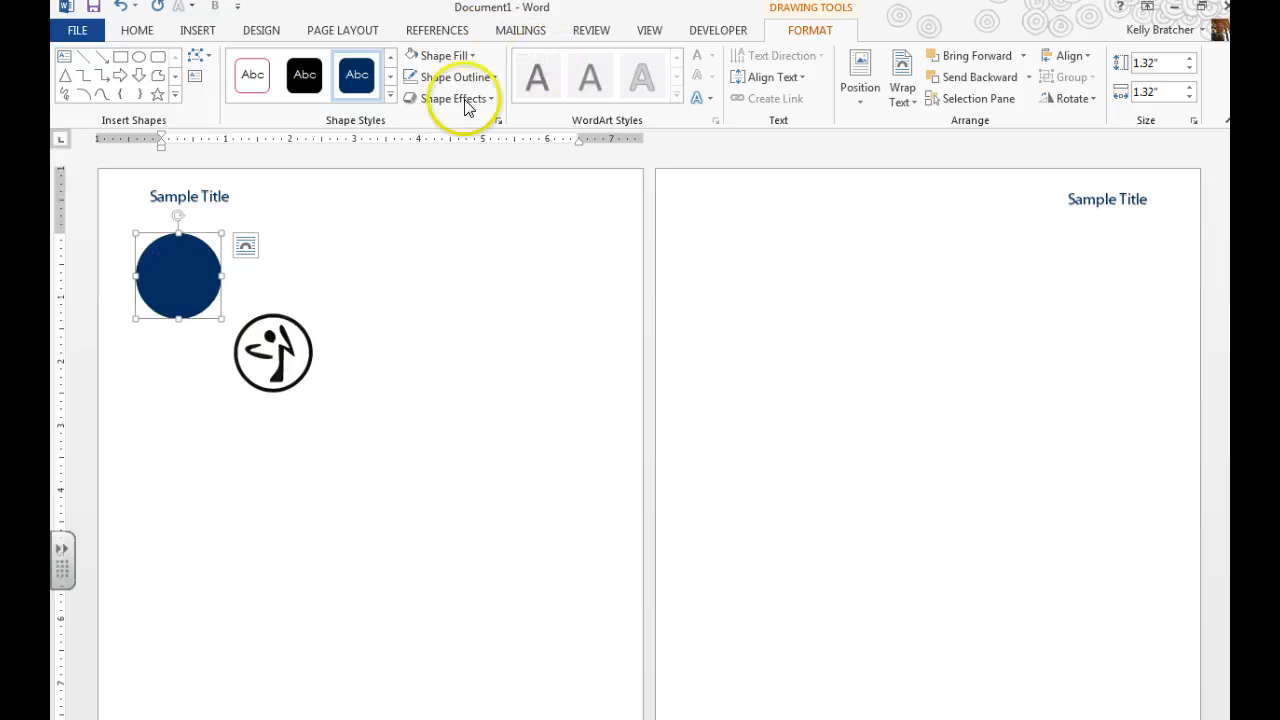
left_click(443, 55)
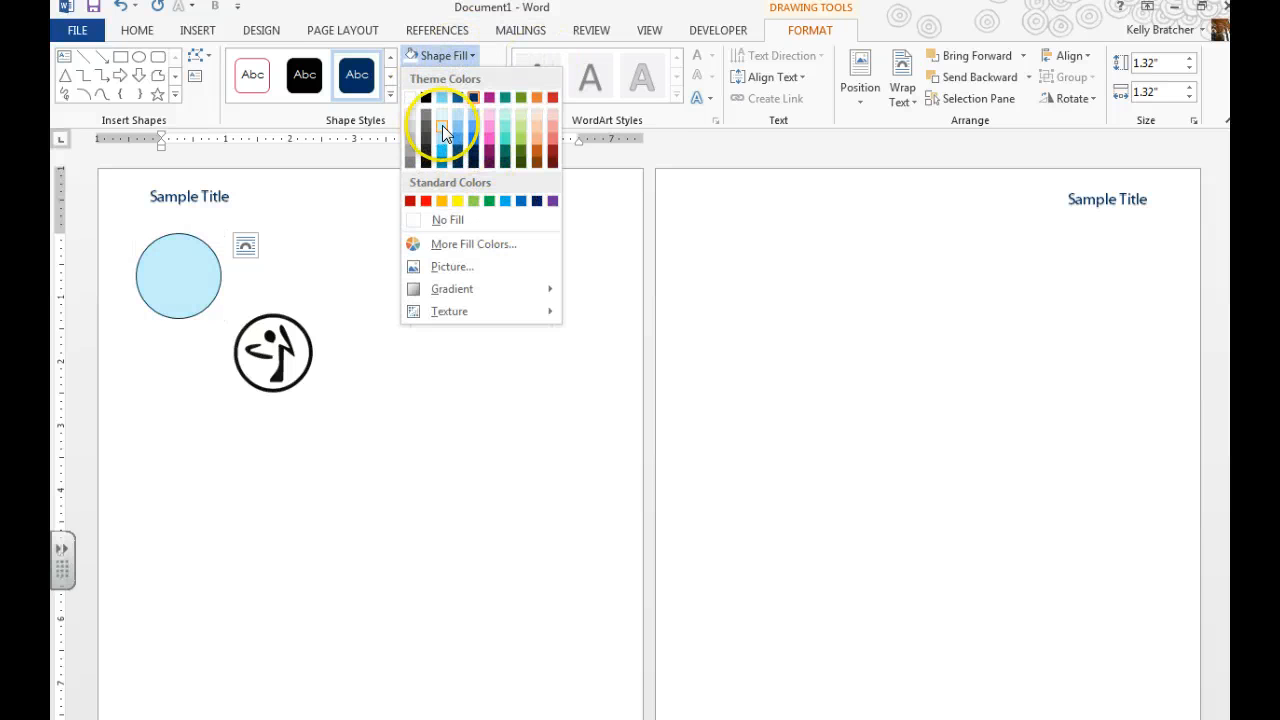
left_click(442, 125)
left_click(448, 77)
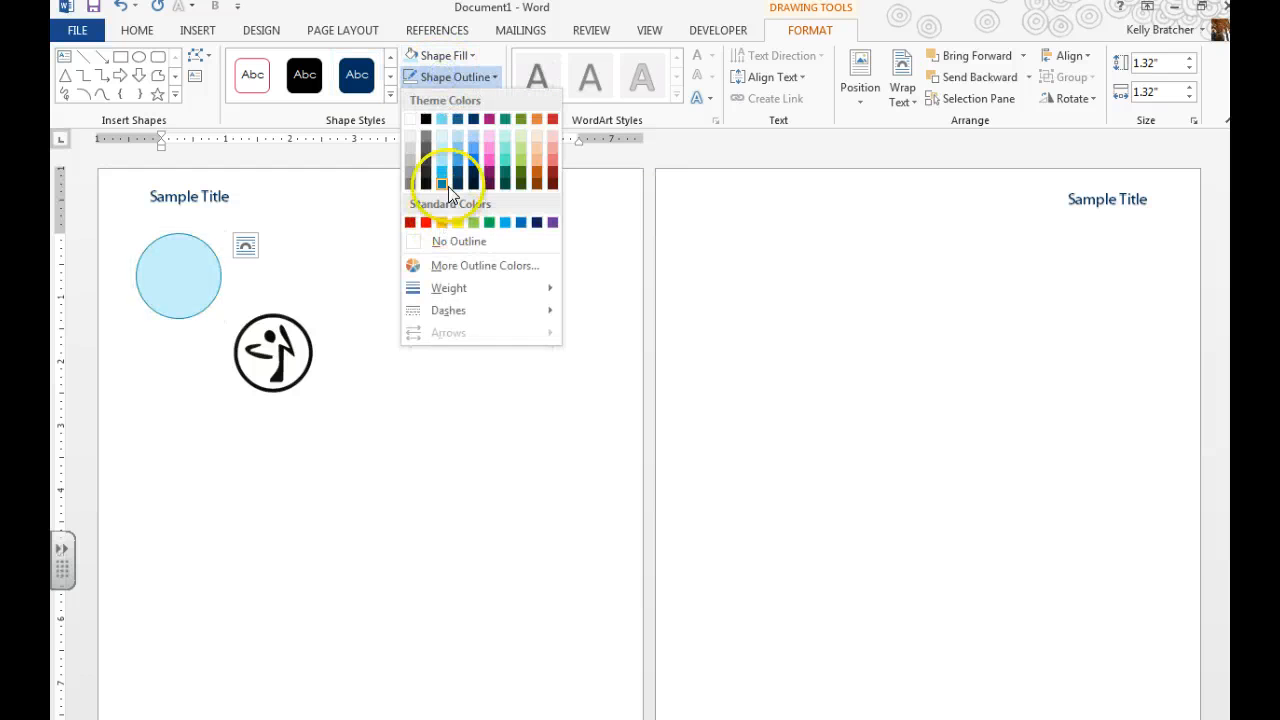
left_click(438, 152)
left_click_drag(271, 354, 205, 313)
left_click(265, 297)
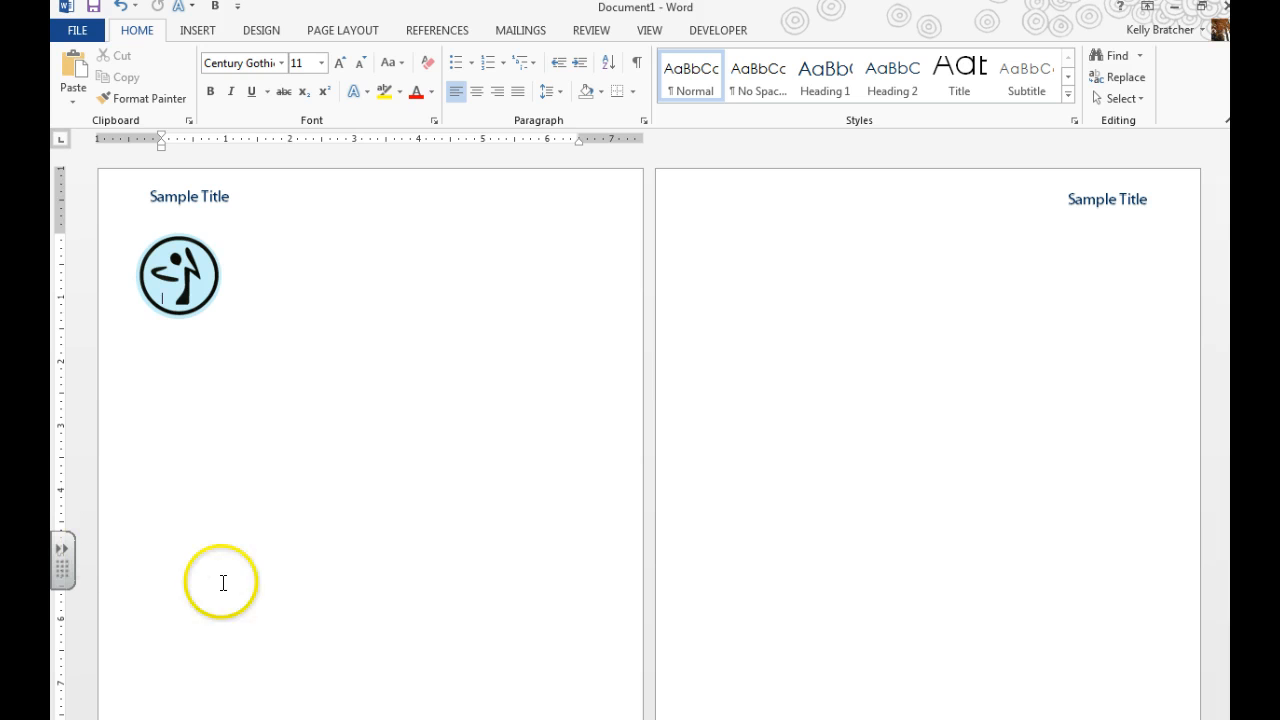
Insert light green outlined WordArt reading "Zumba" on the first page.
left_click(192, 32)
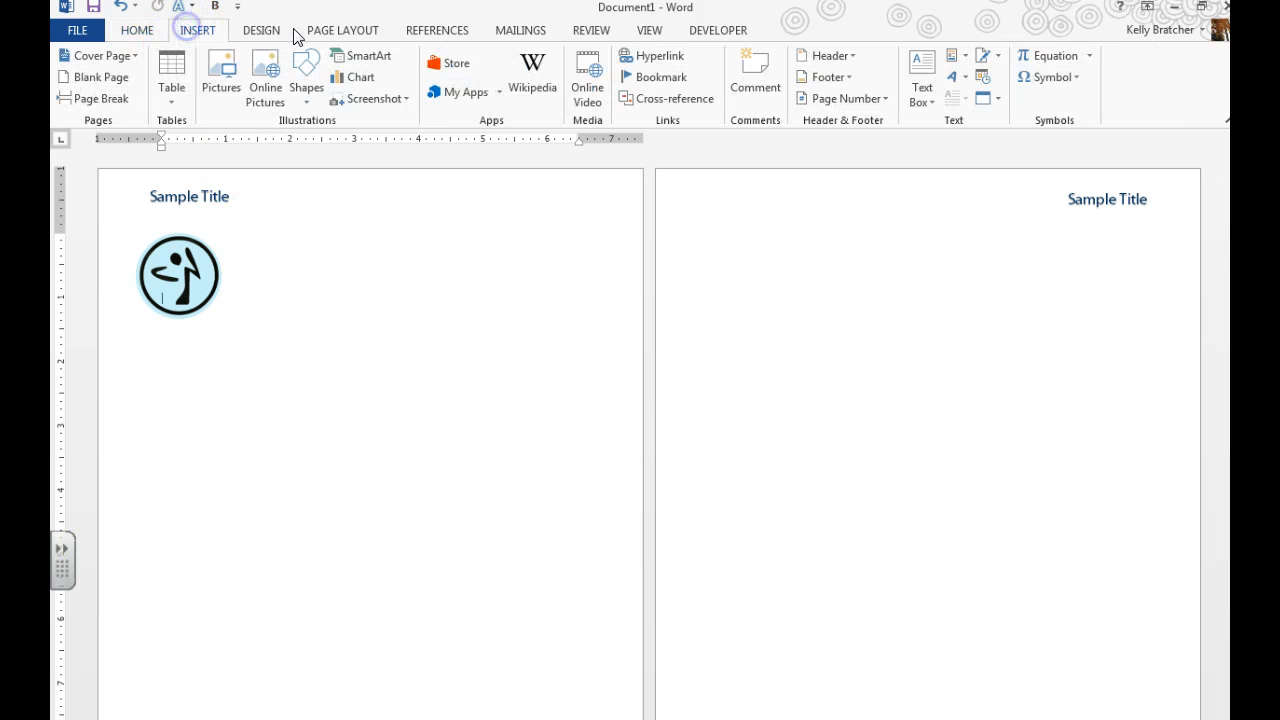
left_click(950, 79)
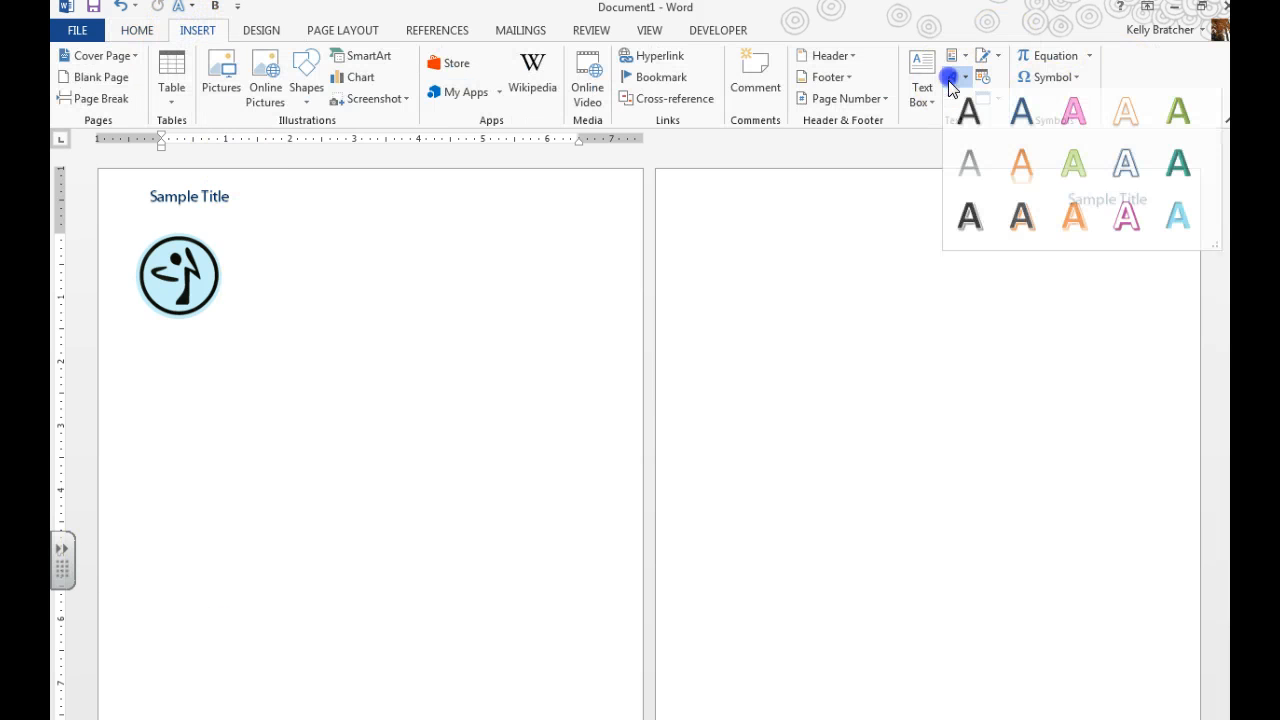
left_click(1066, 167)
type("Zumba")
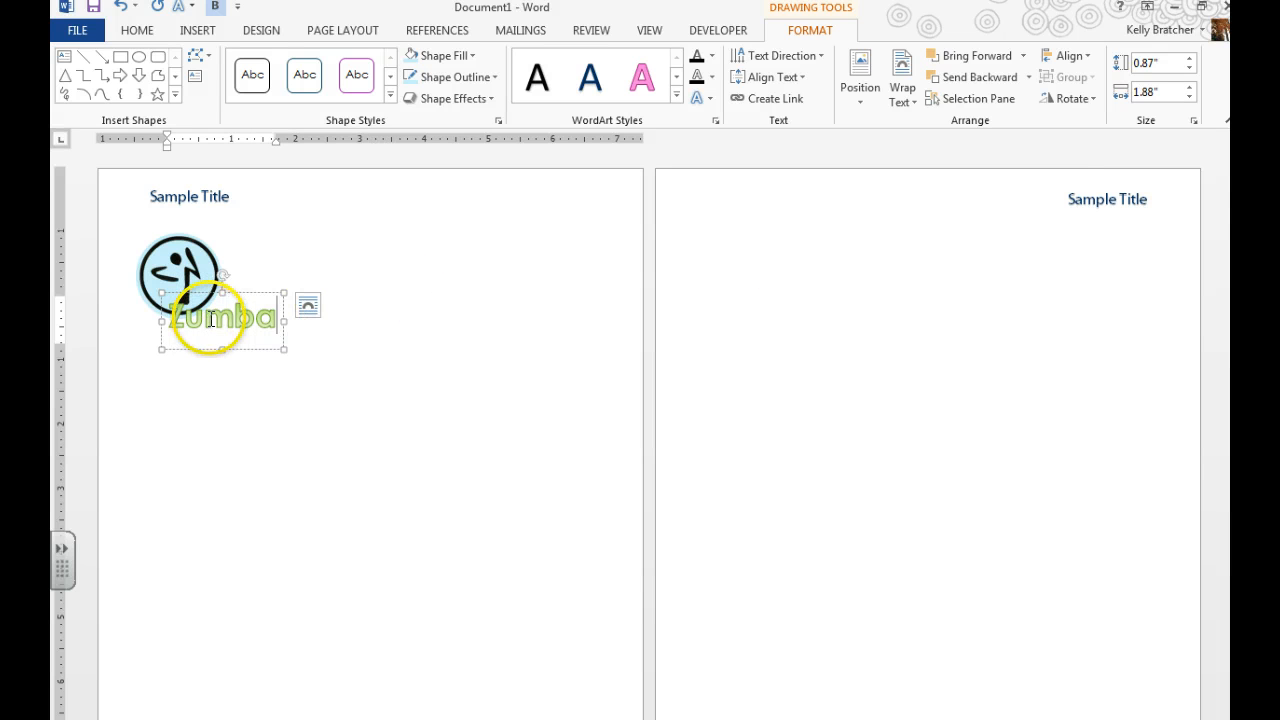
Reduce the font size of the "Zumba" WordArt to 22.
left_click(140, 31)
left_click(364, 63)
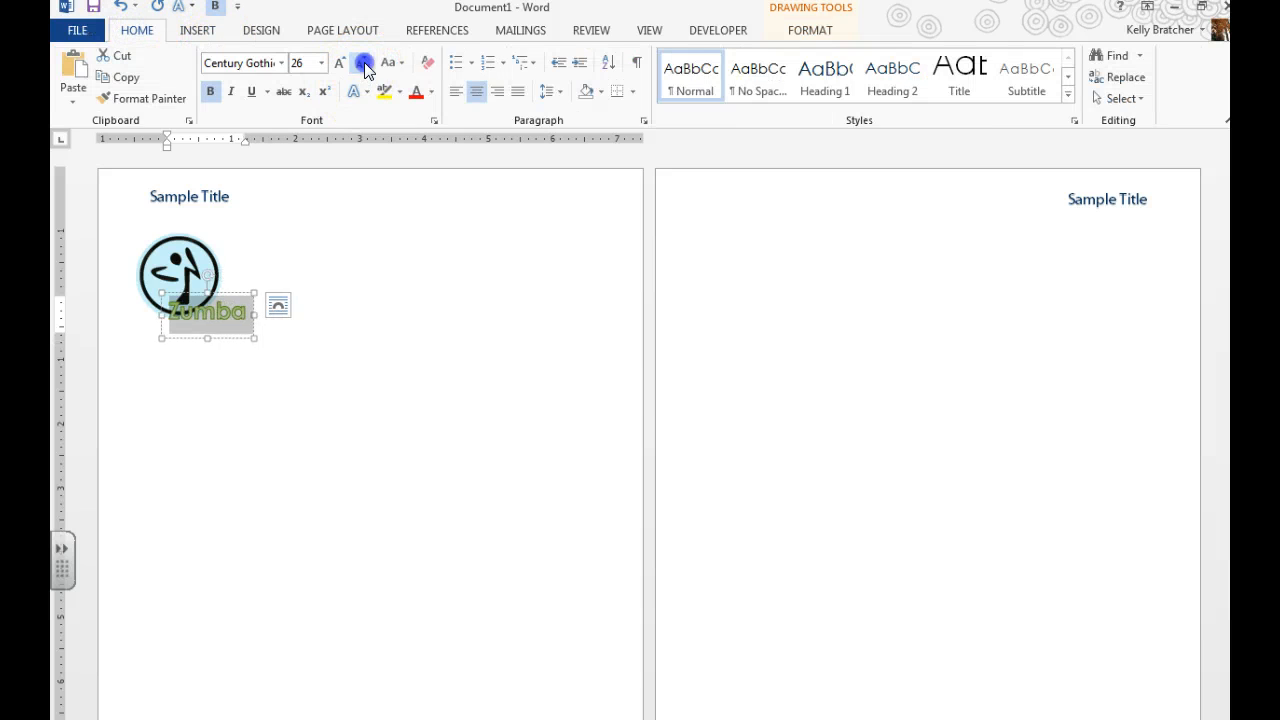
left_click(364, 62)
left_click(364, 62)
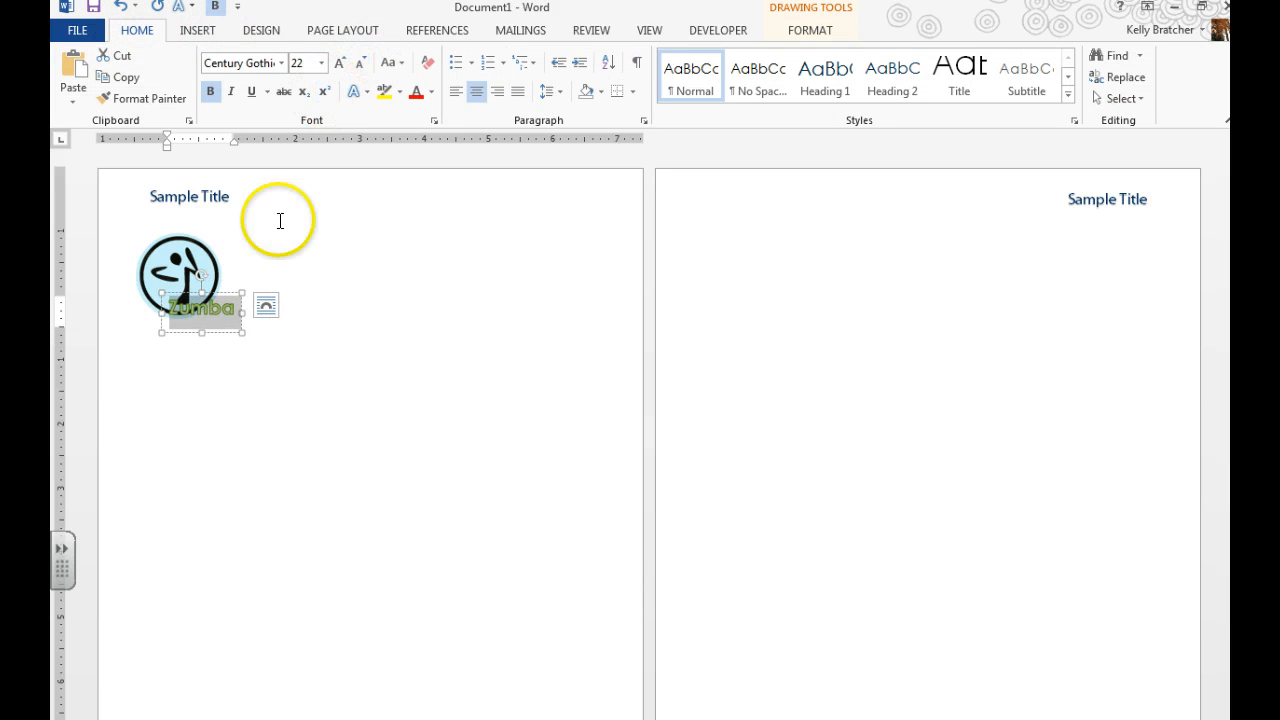
left_click(210, 297)
left_click_drag(210, 297, 339, 296)
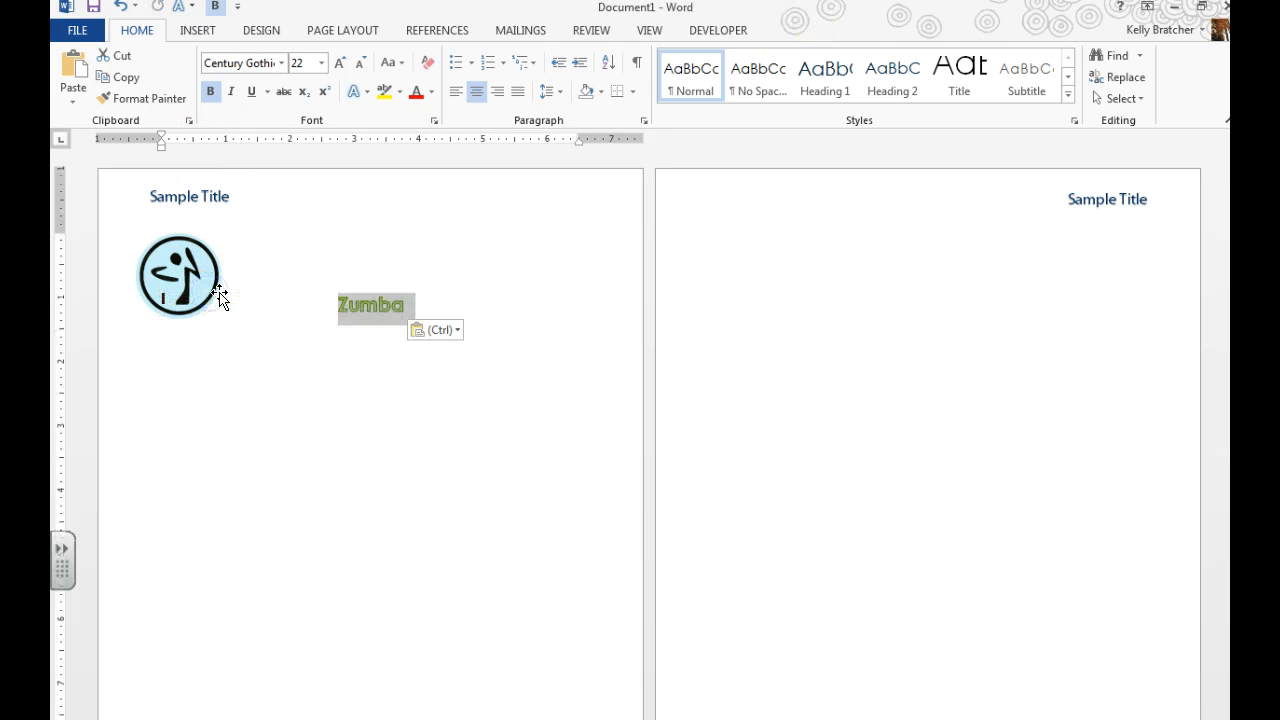
left_click(370, 303)
key("ctrl")
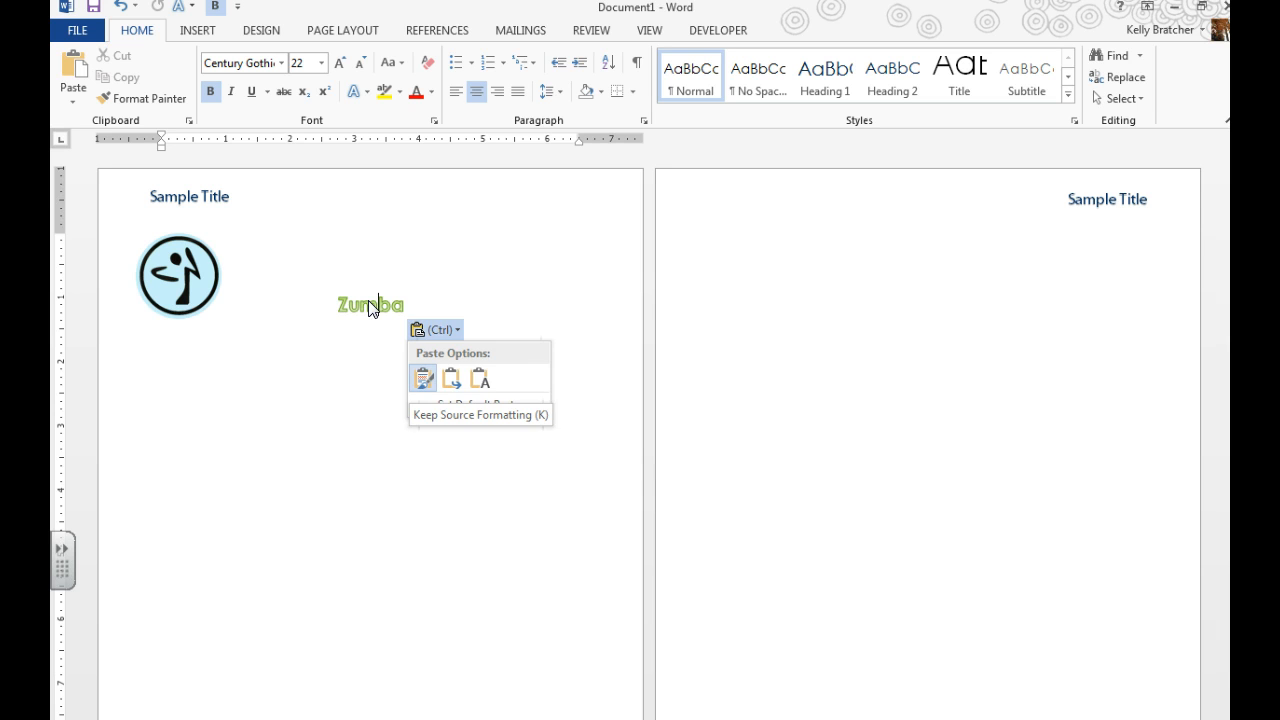
left_click(320, 470)
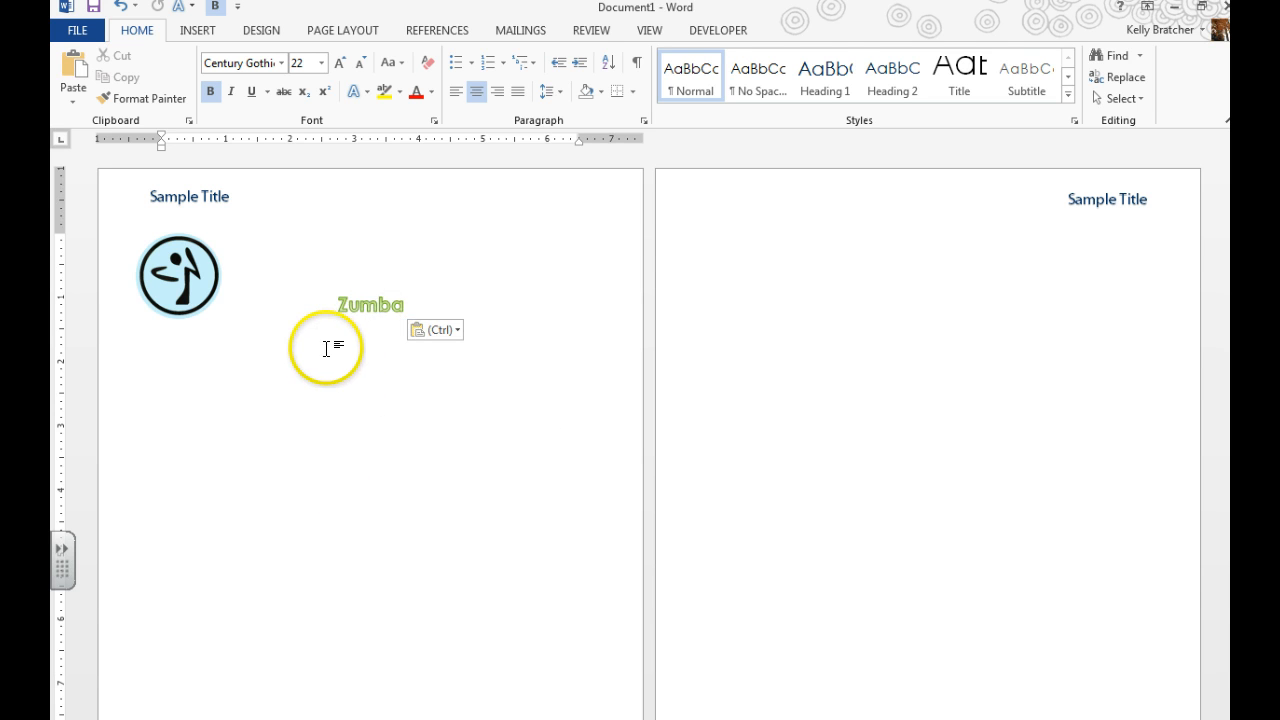
key("ctrl+z")
Position the "Zumba" WordArt across the lower part of the circular logo.
left_click_drag(222, 291, 199, 271)
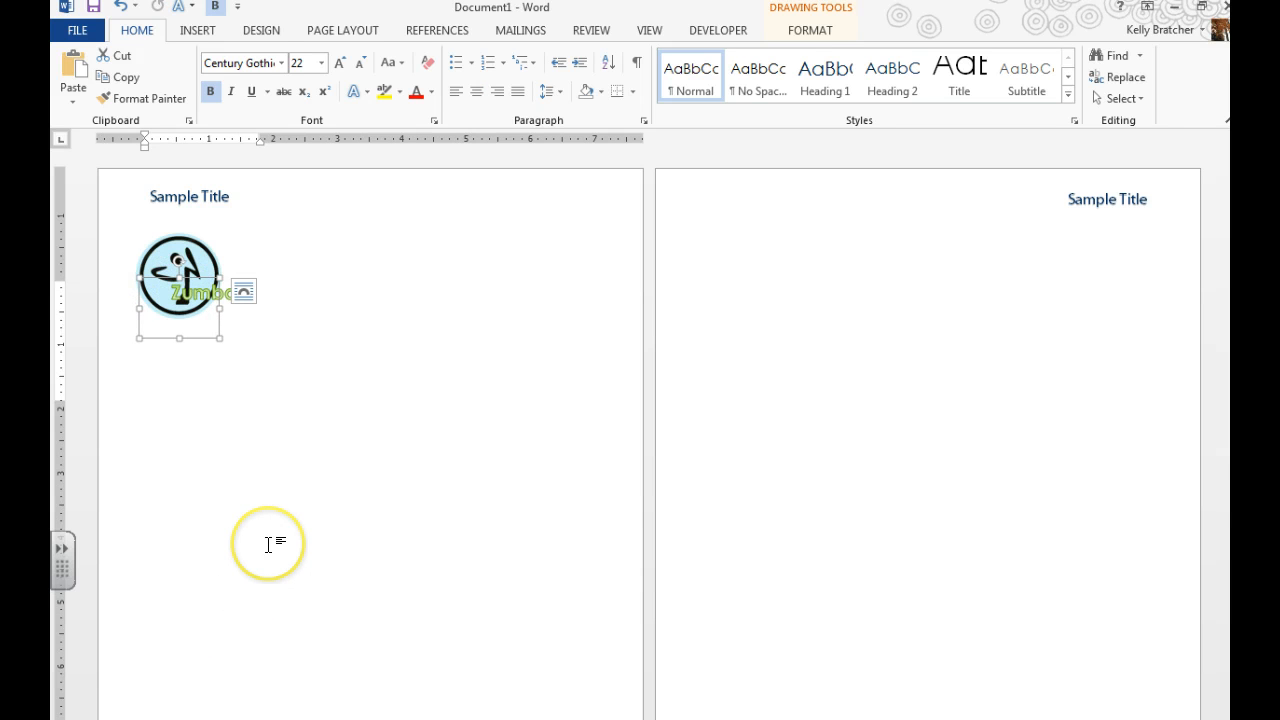
mouse_move(200, 286)
left_mouse_down()
mouse_move(229, 294)
mouse_move(208, 277)
left_mouse_up()
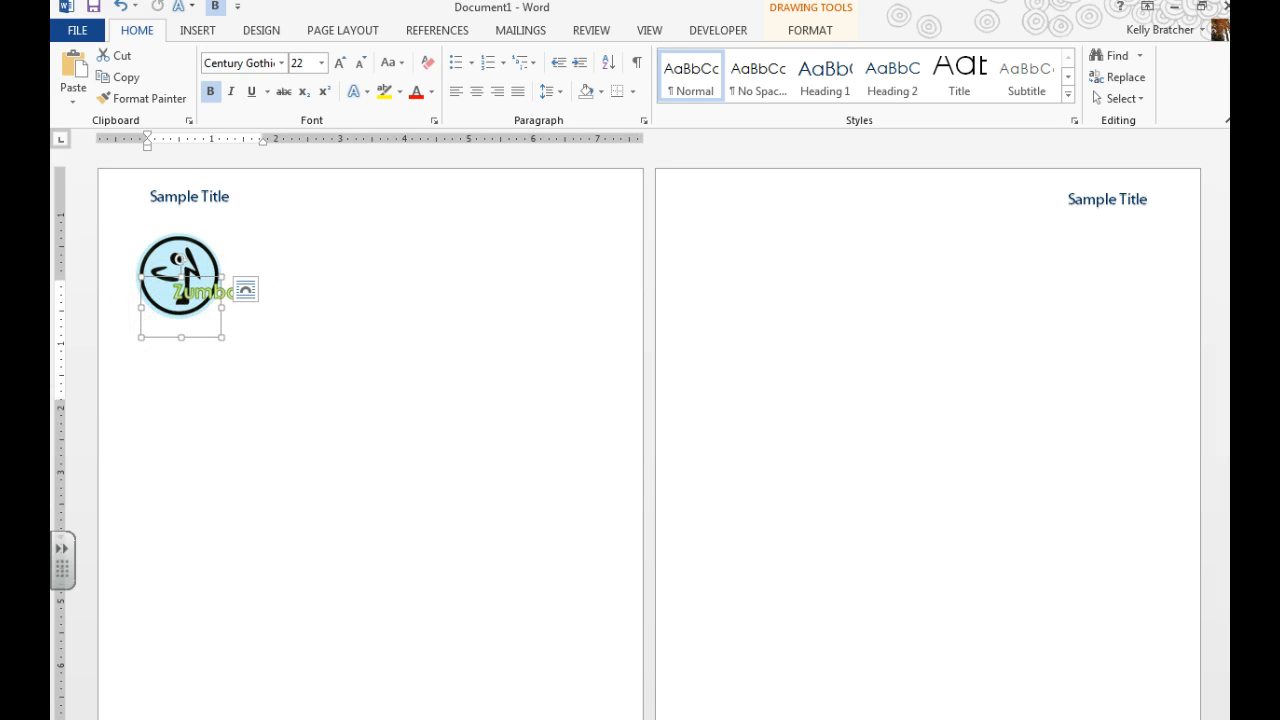
left_click(311, 516)
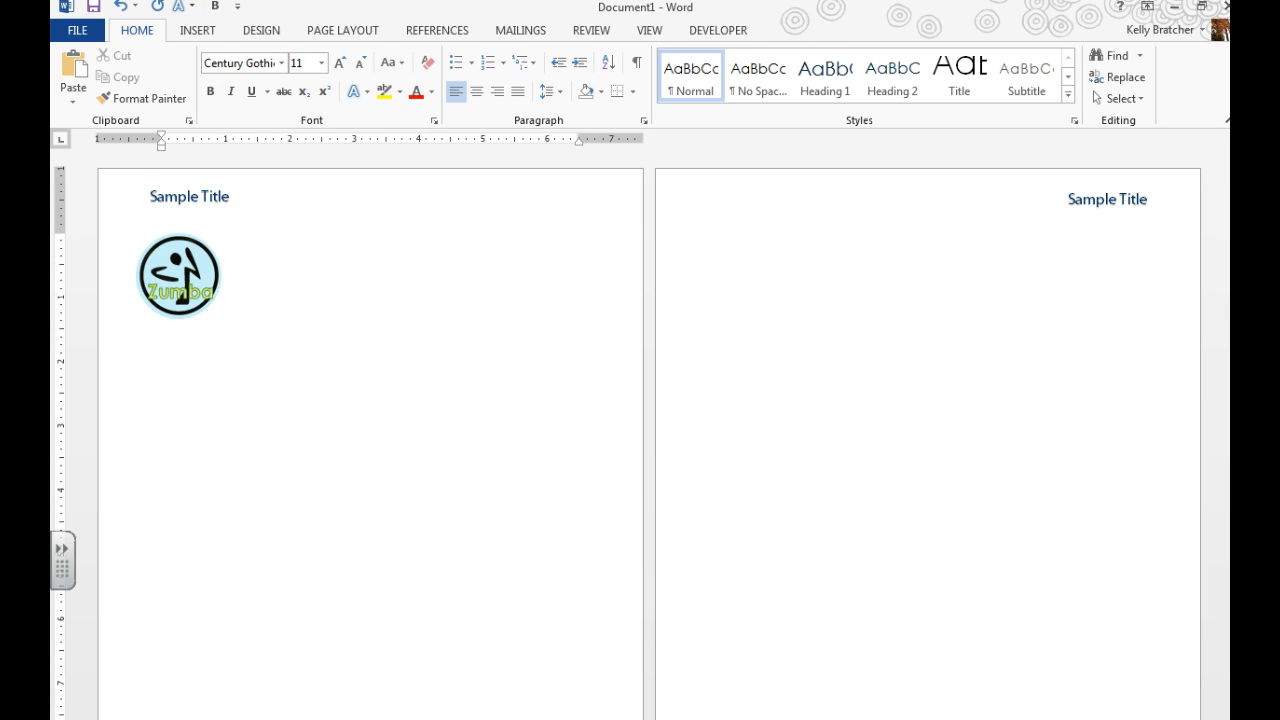
Switch to the magazine_sidebar document, strike through instruction 4 and select instruction 5 about the main image.
left_click(374, 719)
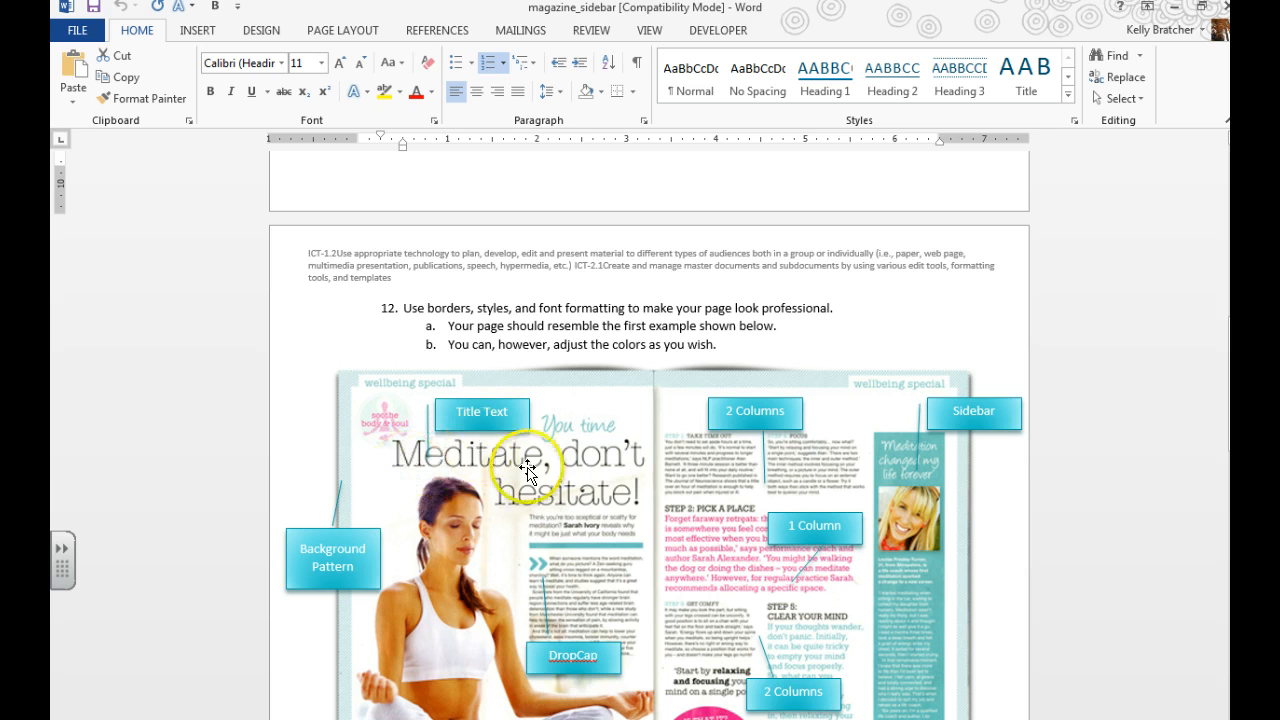
scroll(581, 455, "up", 10)
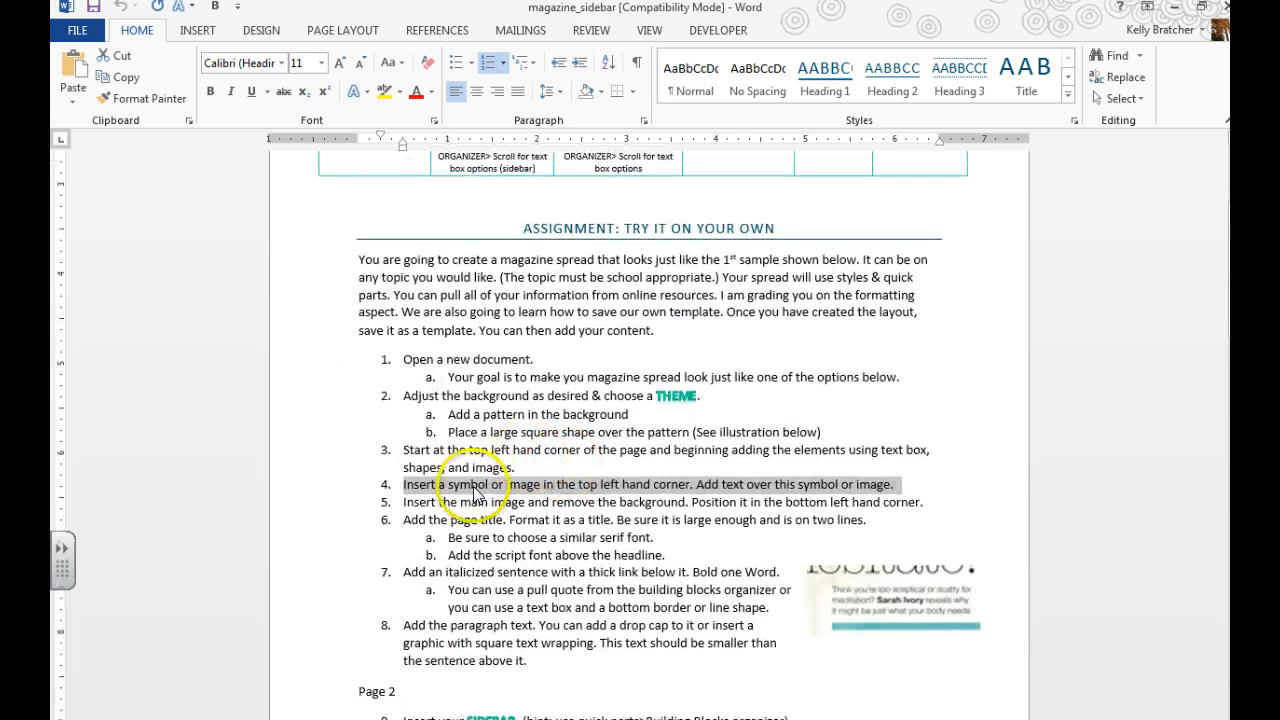
left_click(283, 91)
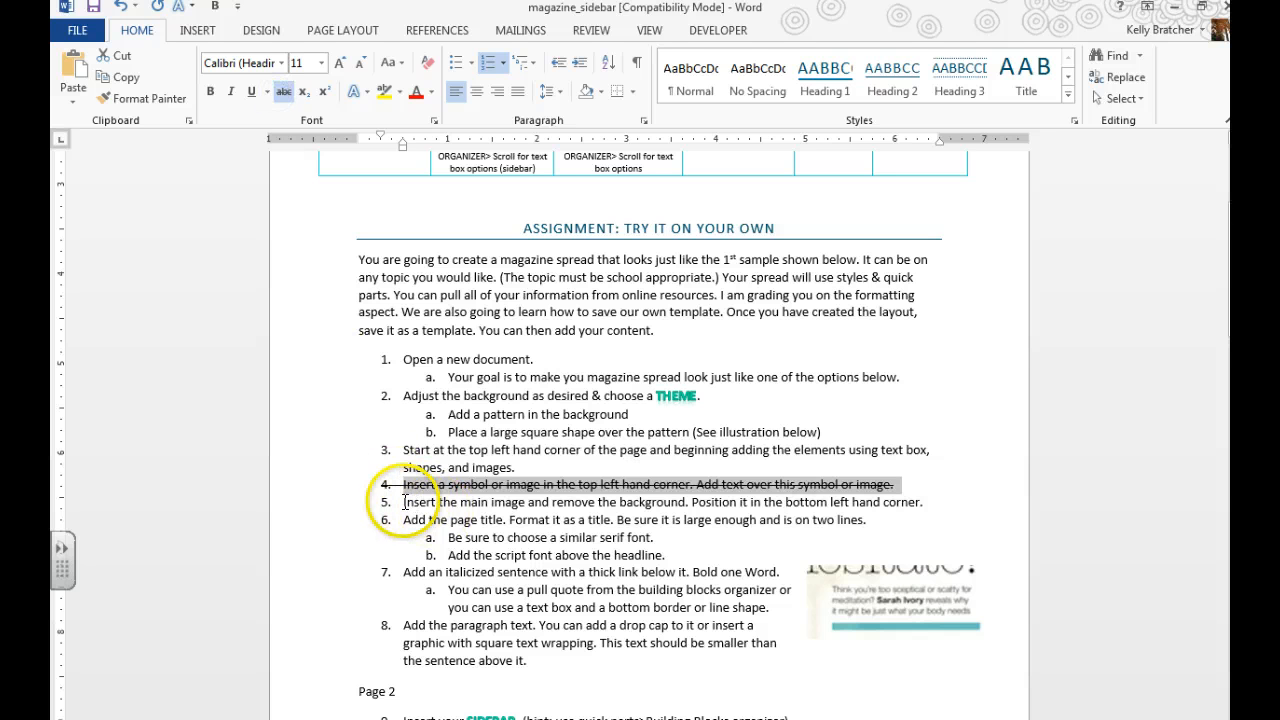
left_click_drag(404, 502, 935, 501)
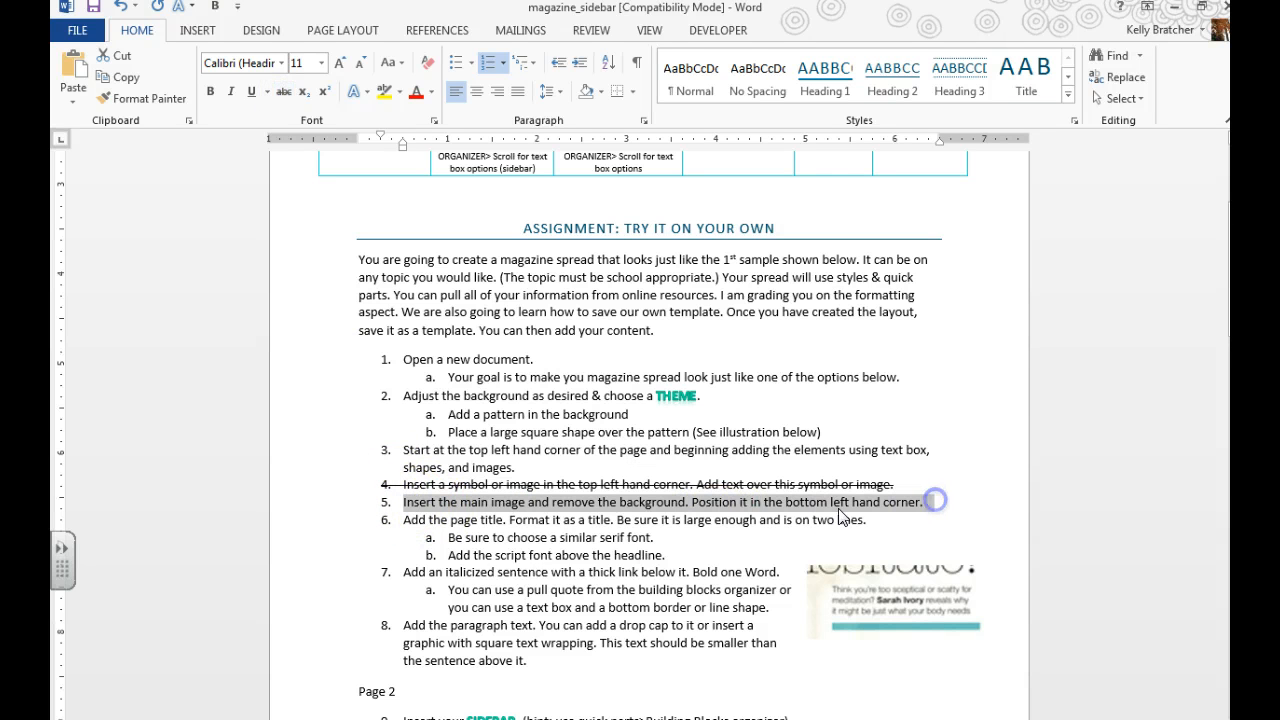
scroll(677, 586, "down", 15)
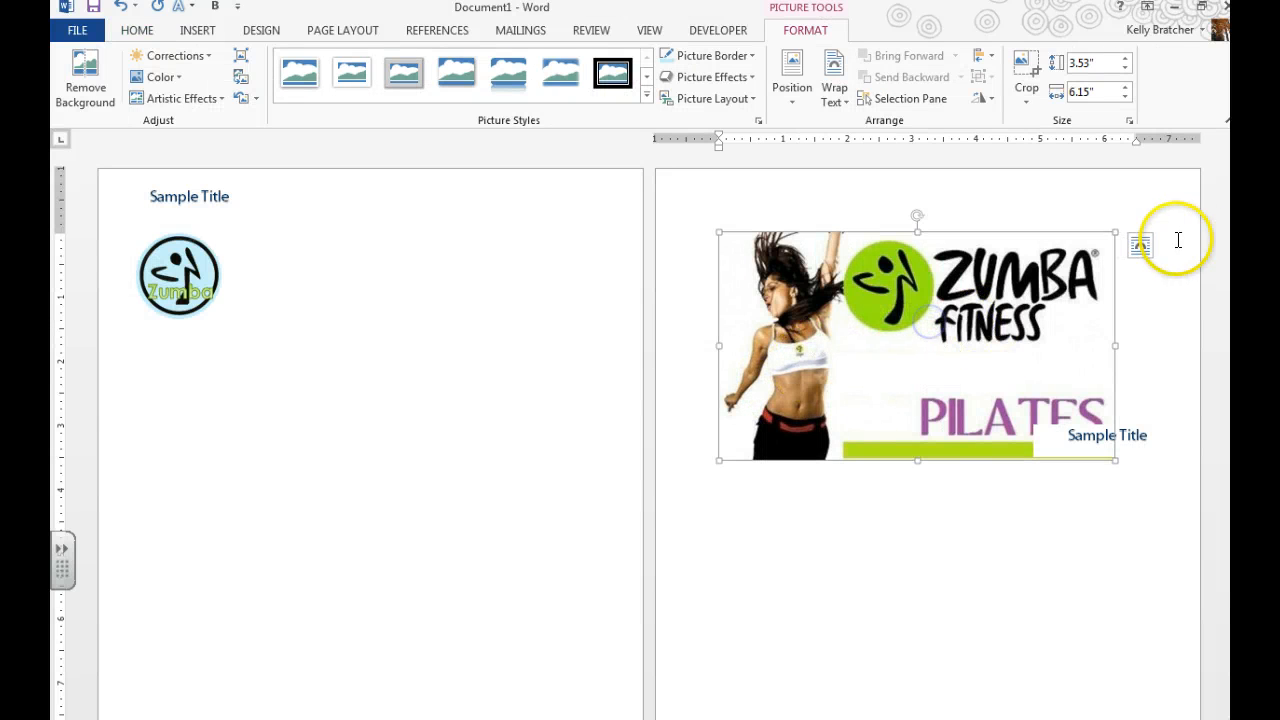
Set the Zumba Fitness picture in front of text and move it below the circular logo on the first page.
left_click(1140, 245)
left_click(668, 410)
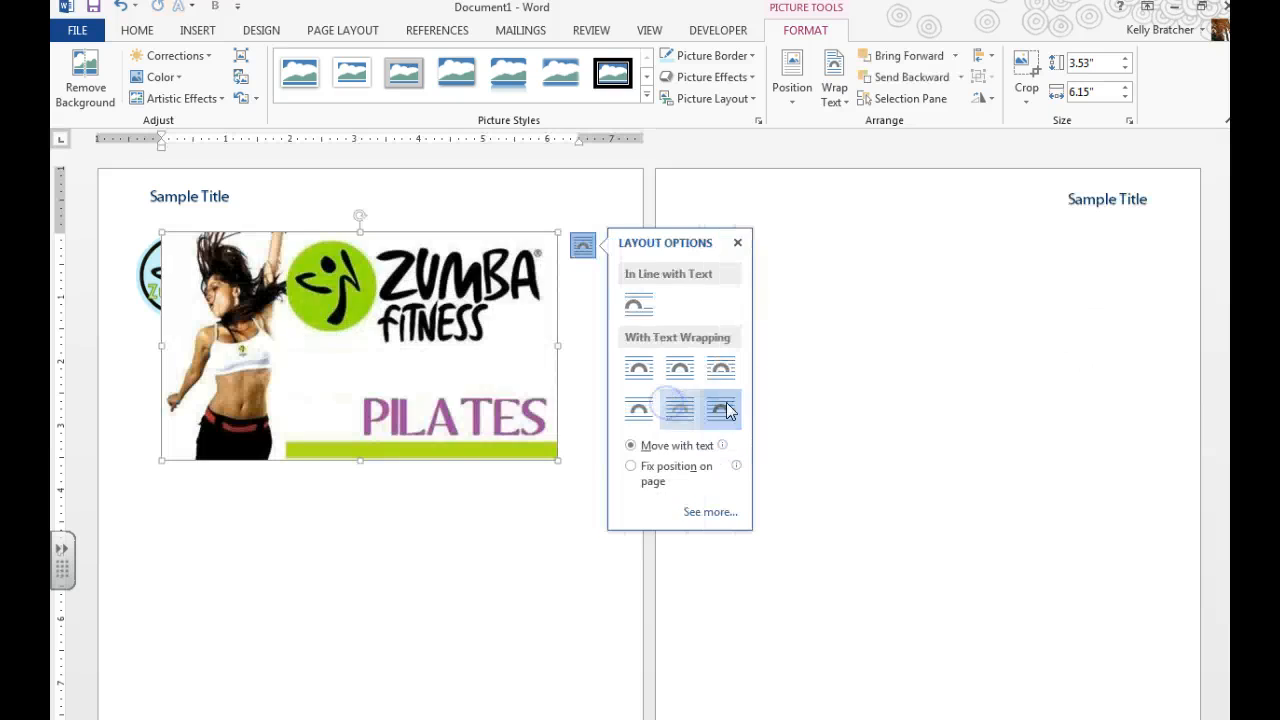
left_click_drag(325, 305, 291, 441)
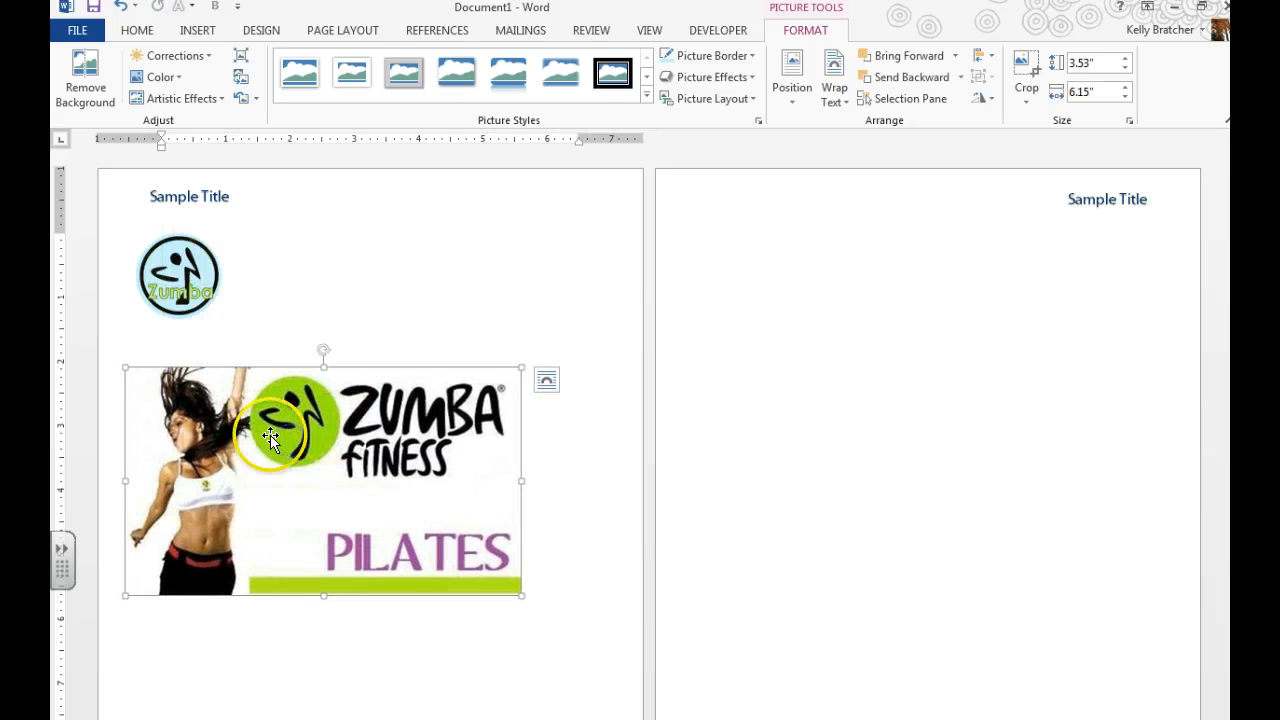
Isolate the dancer from the rest of the picture, enlarge it to 6.85" by 3.77", and keep it in front of text below the logo.
left_click(86, 90)
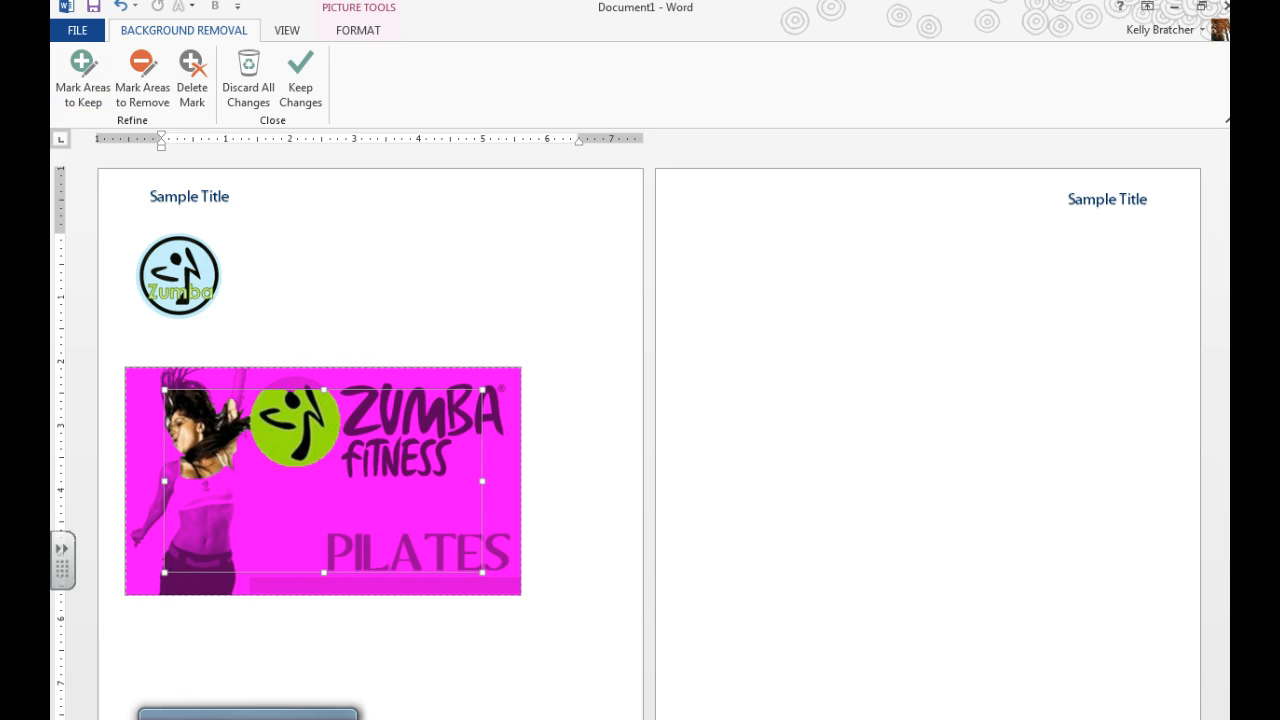
left_click(480, 600)
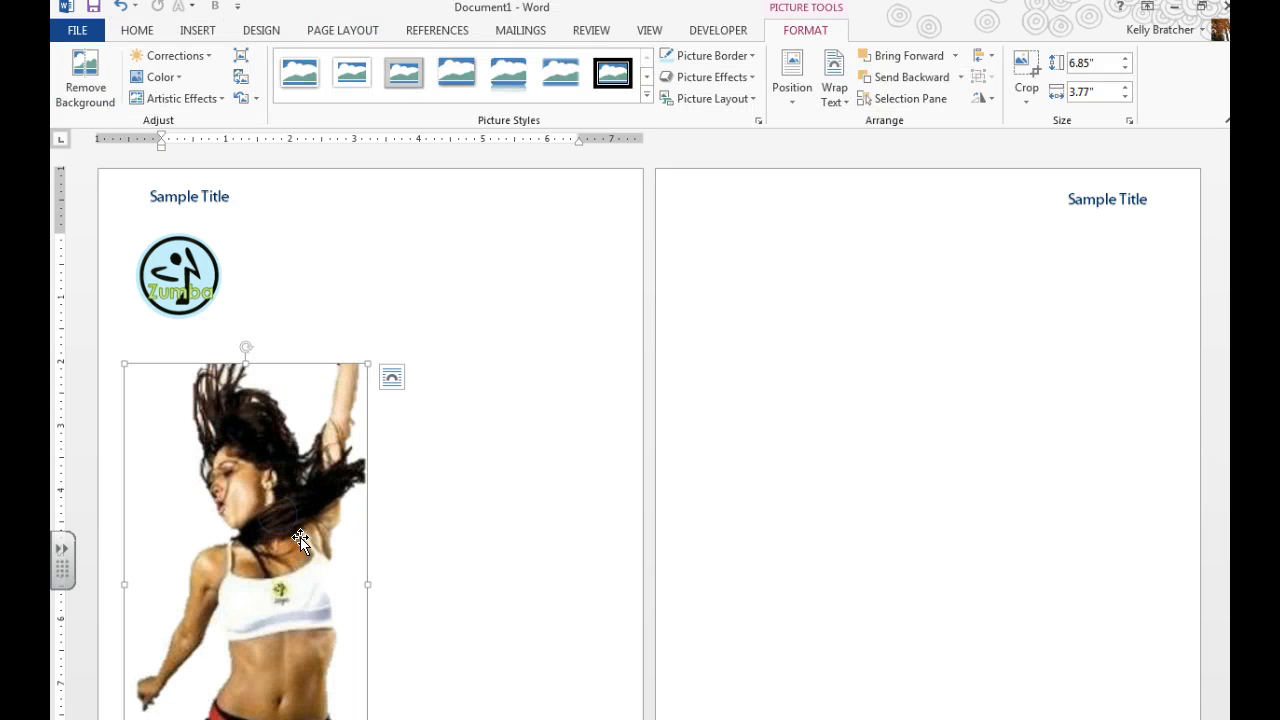
left_click_drag(300, 540, 323, 527)
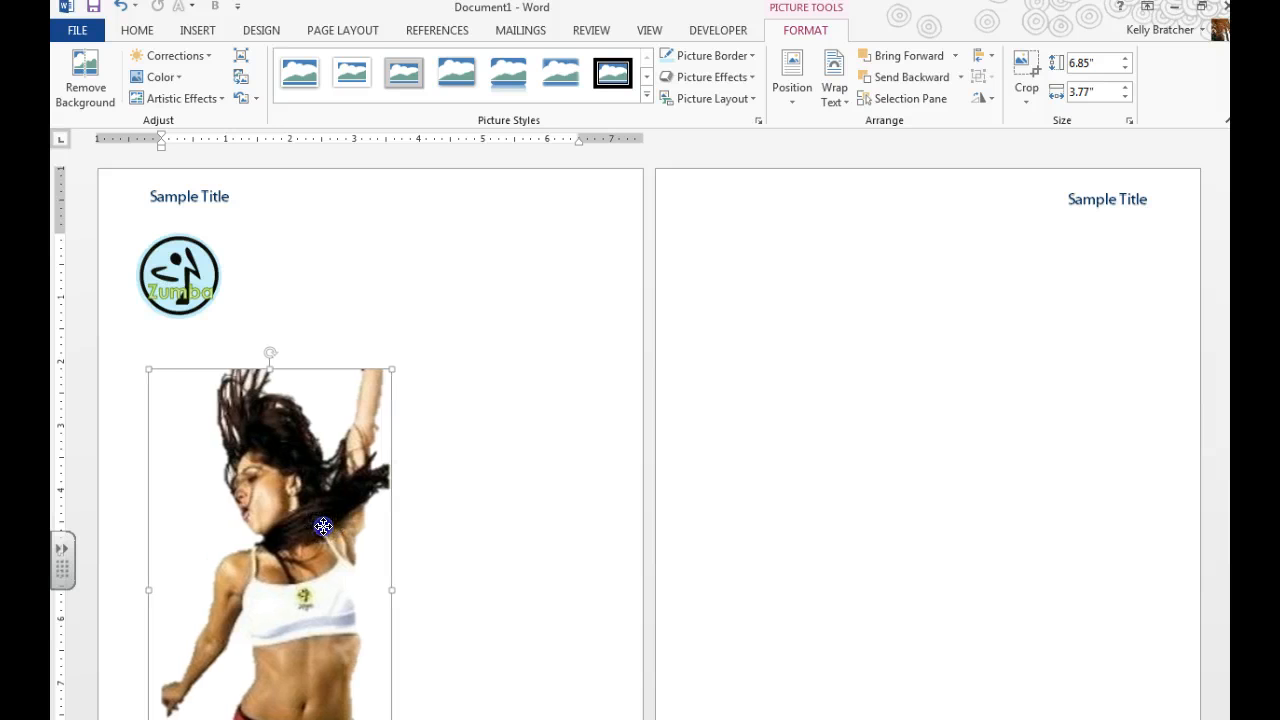
left_click(416, 385)
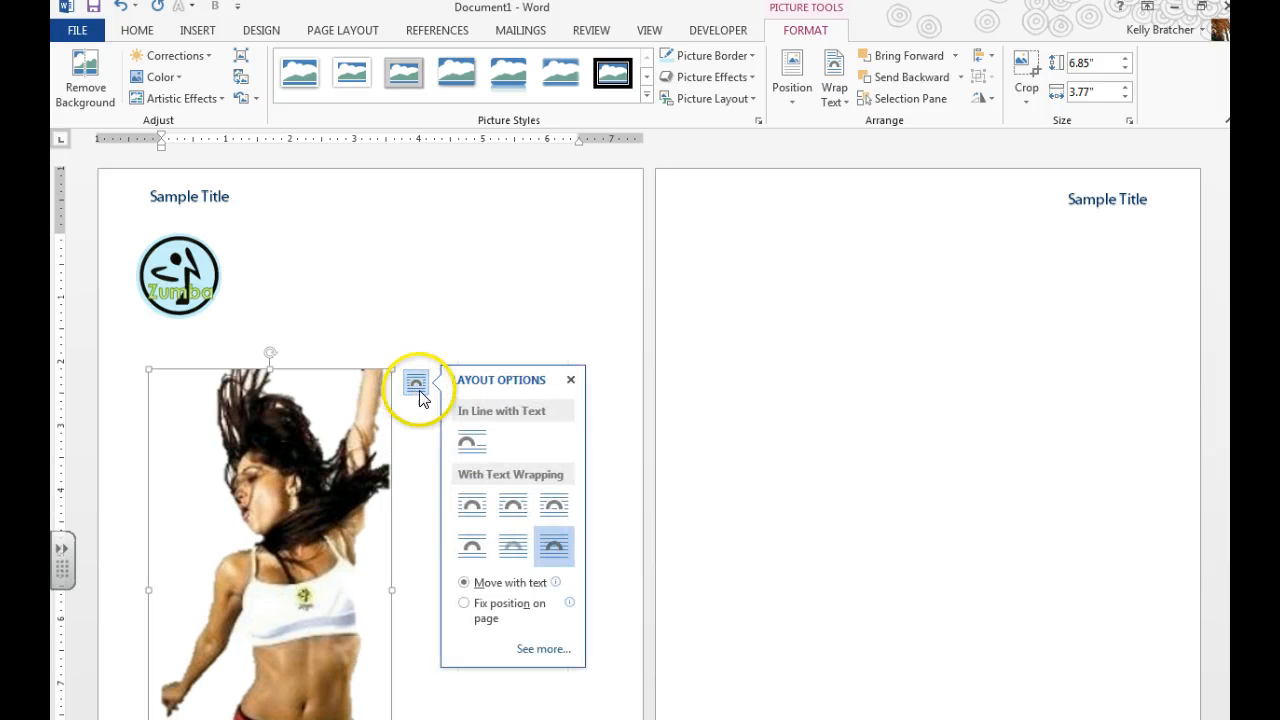
left_click(556, 548)
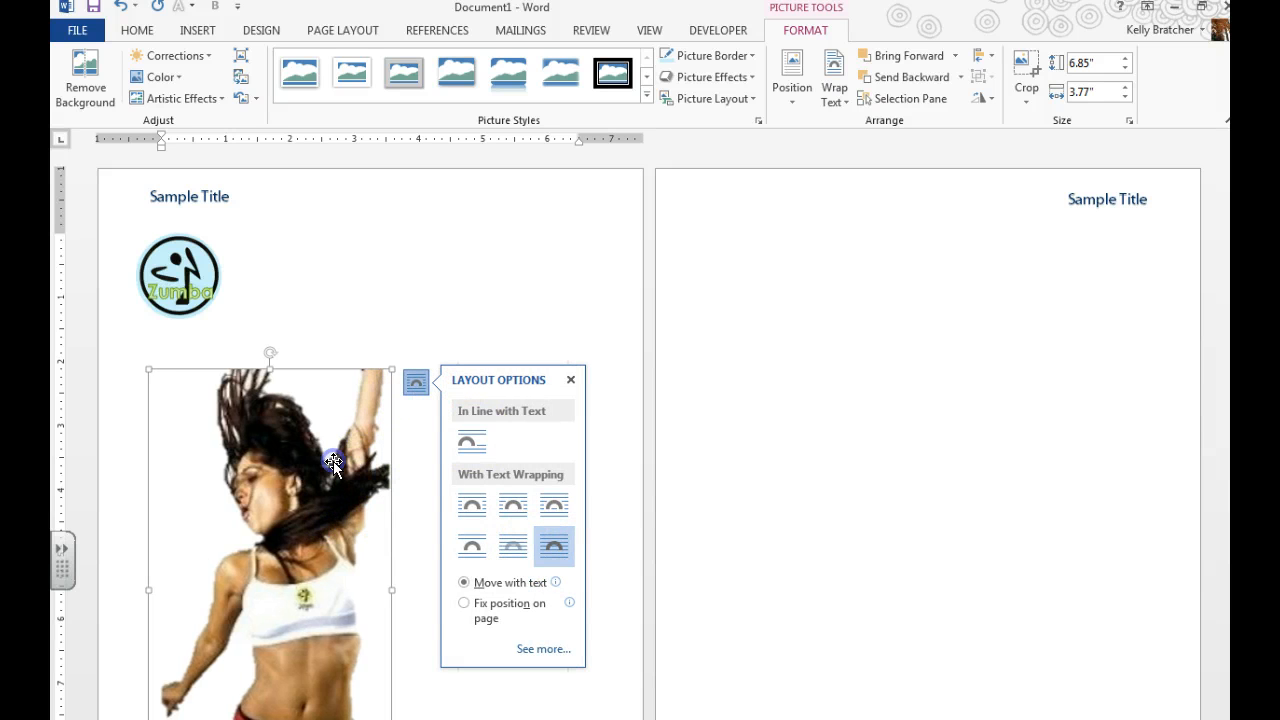
Align the dancer picture horizontally to the left relative to the Left Margin, and nudge it slightly right of the page edge.
left_click(792, 100)
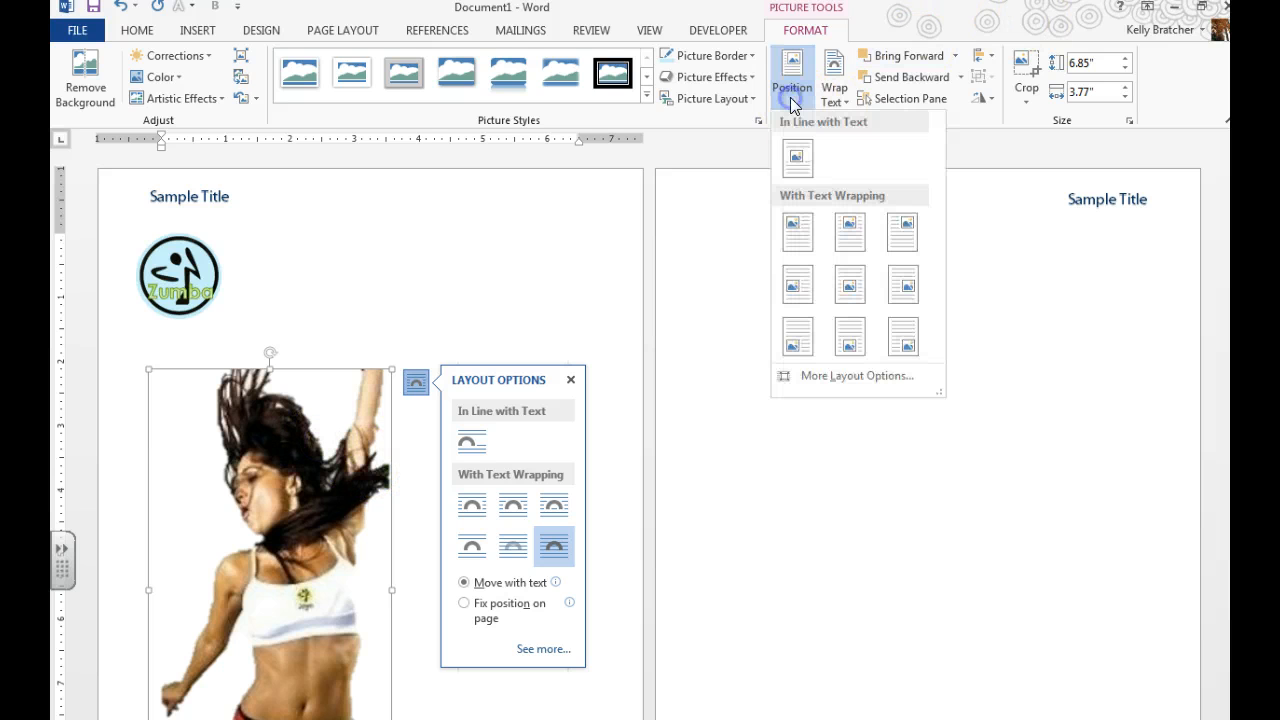
left_click(829, 380)
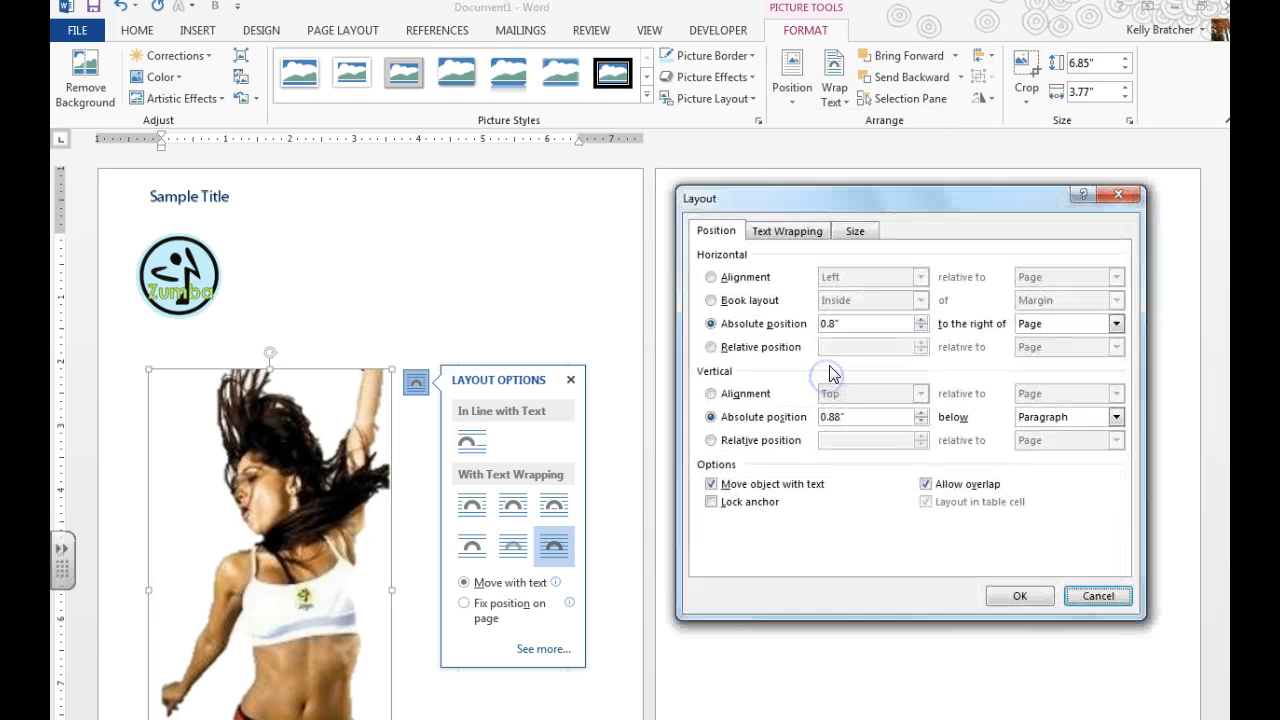
left_click(745, 280)
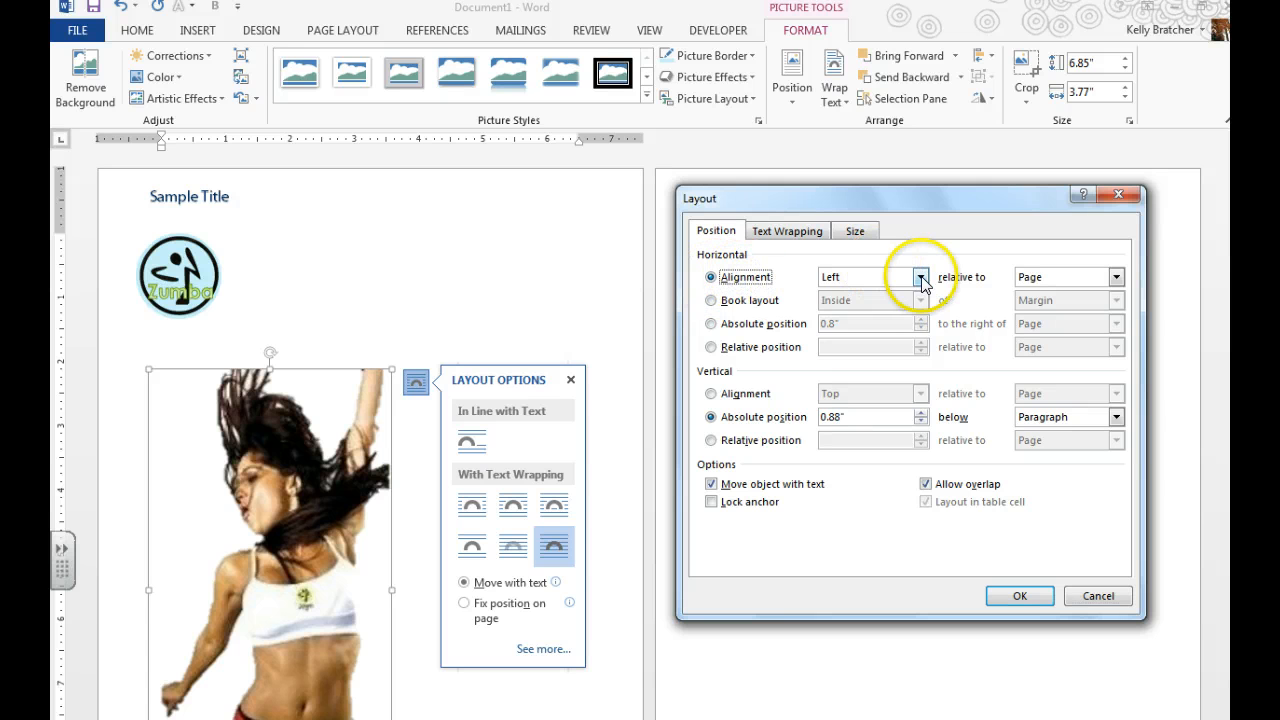
left_click(1116, 278)
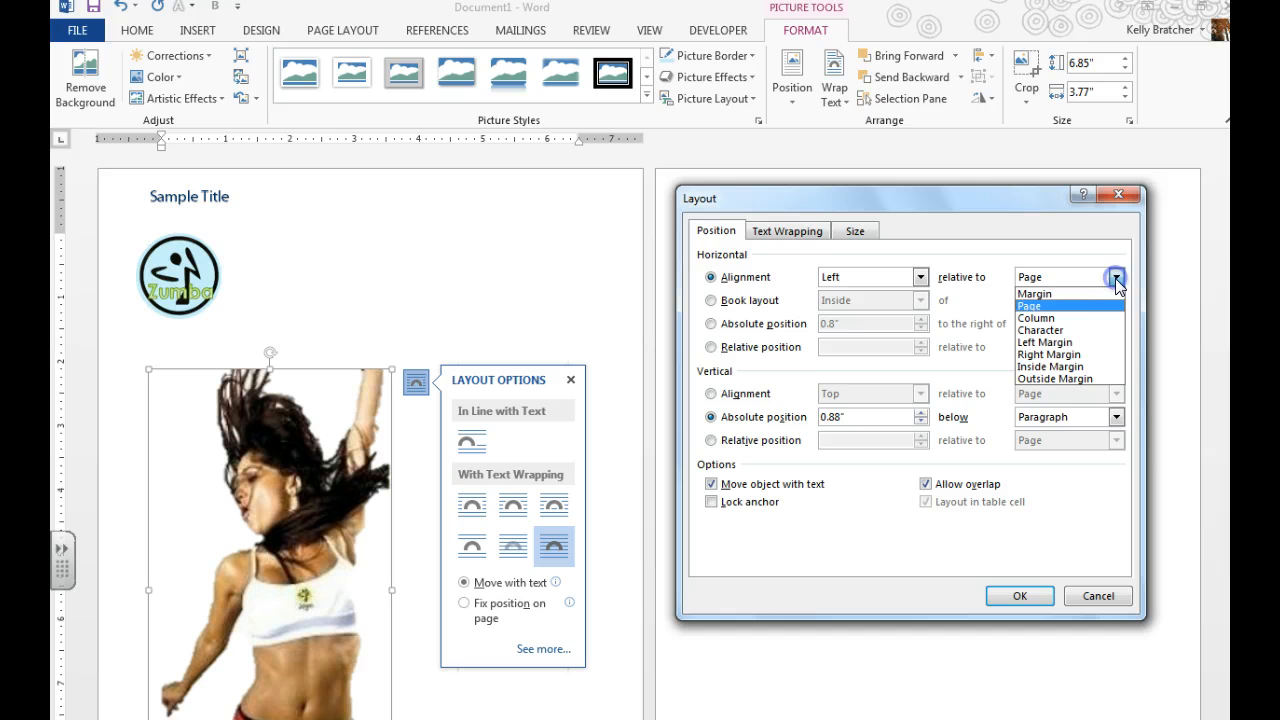
left_click(1064, 344)
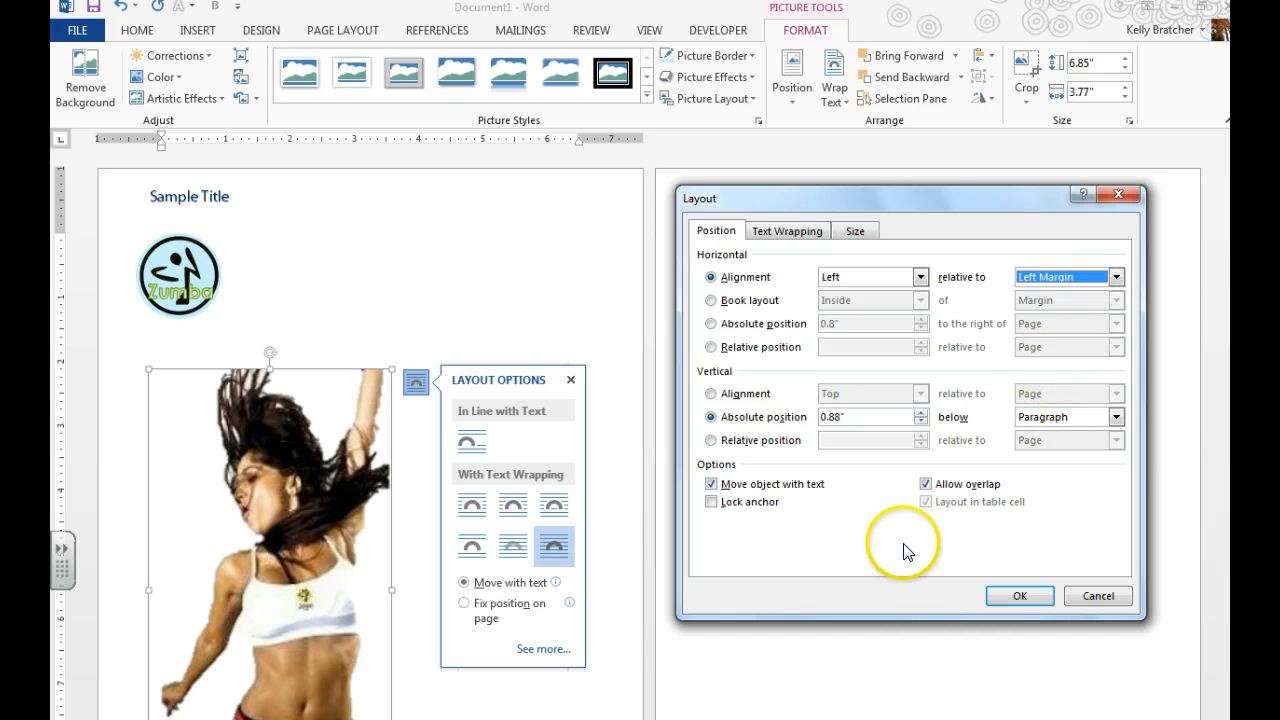
left_click(1012, 591)
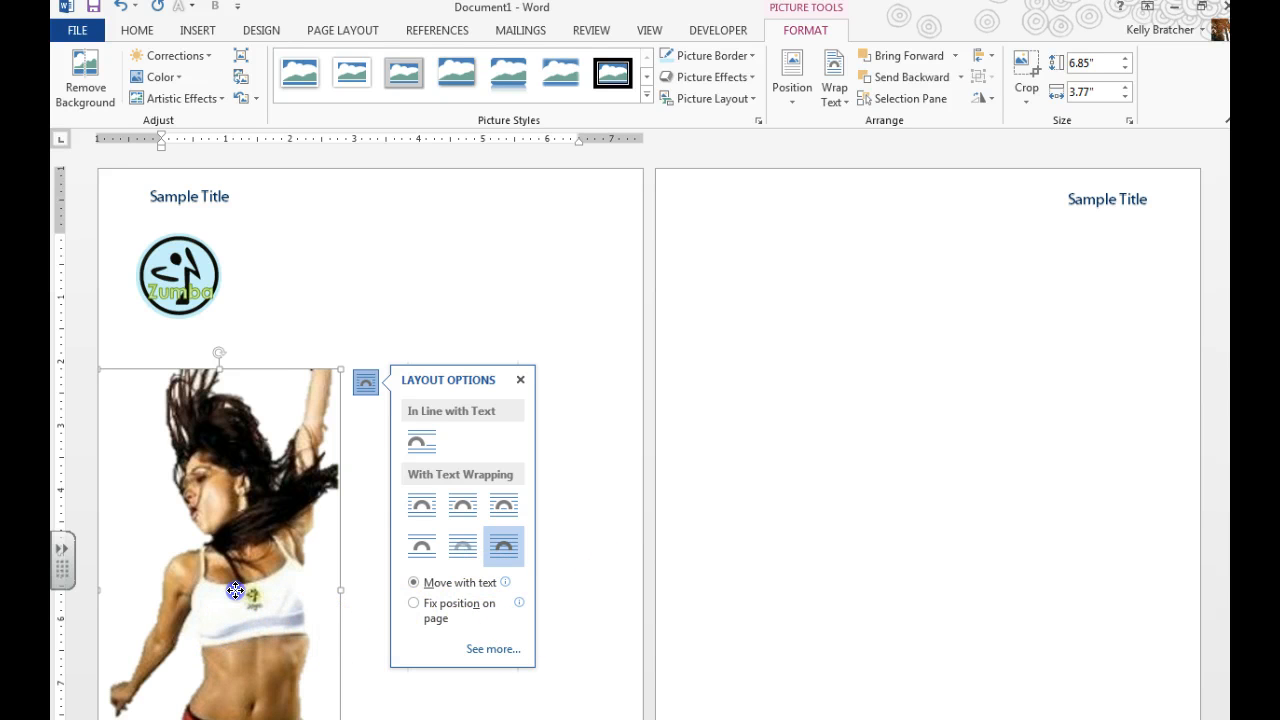
left_click_drag(235, 591, 248, 590)
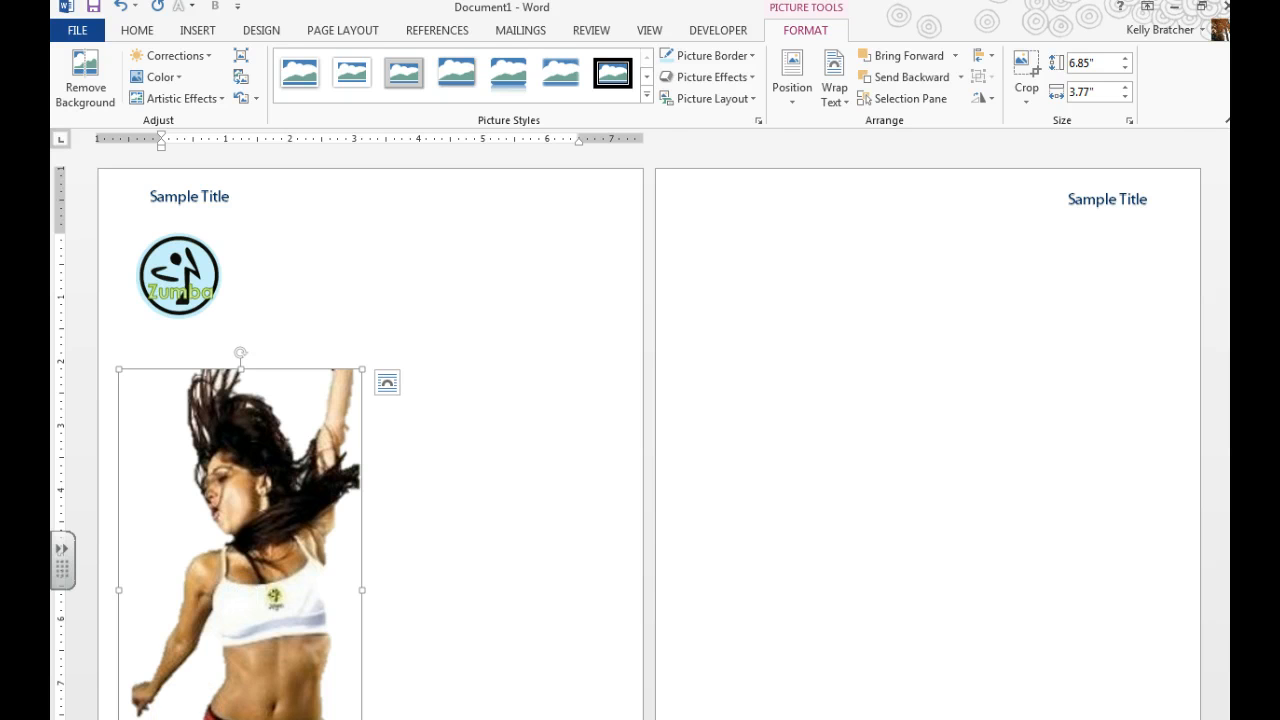
Switch to the magazine_sidebar document, strike through instruction 5 and select instruction 6 about the page title.
key("alt+Tab")
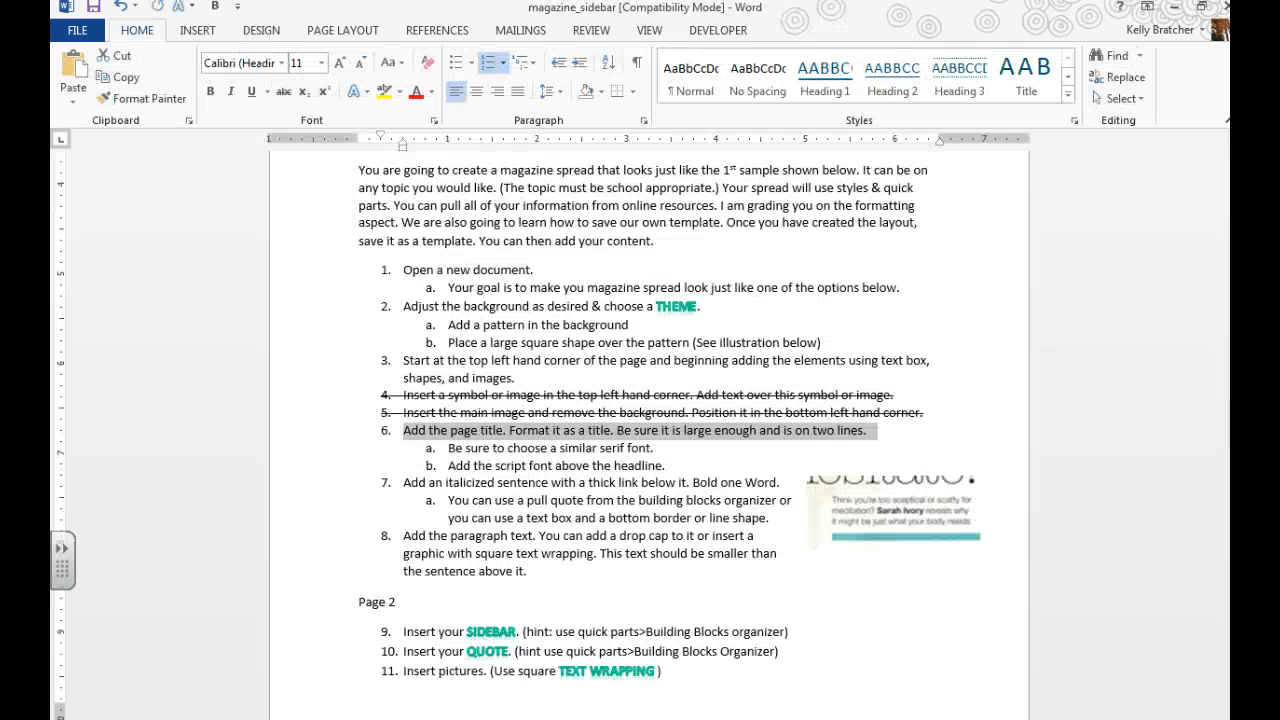
Examine instruction 6 and the sample spread's title layout in magazine_sidebar, and return to Document1.
left_click_drag(158, 421, 277, 420)
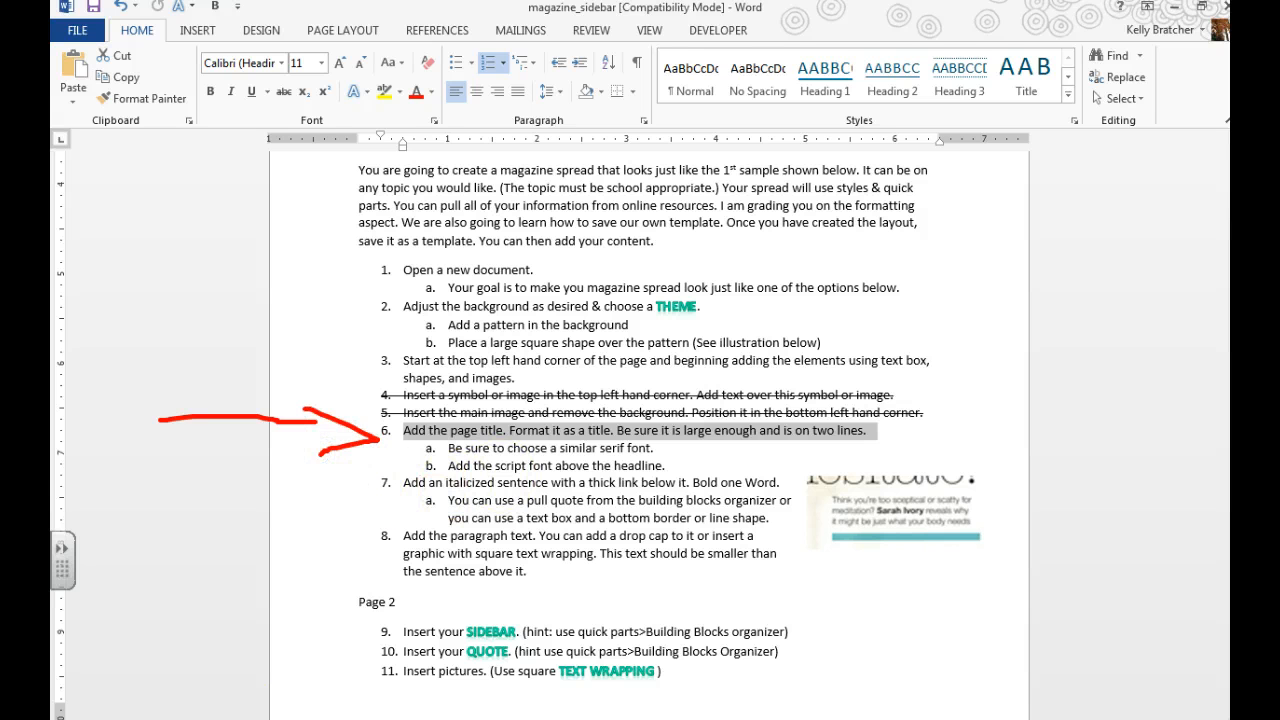
left_click(264, 712)
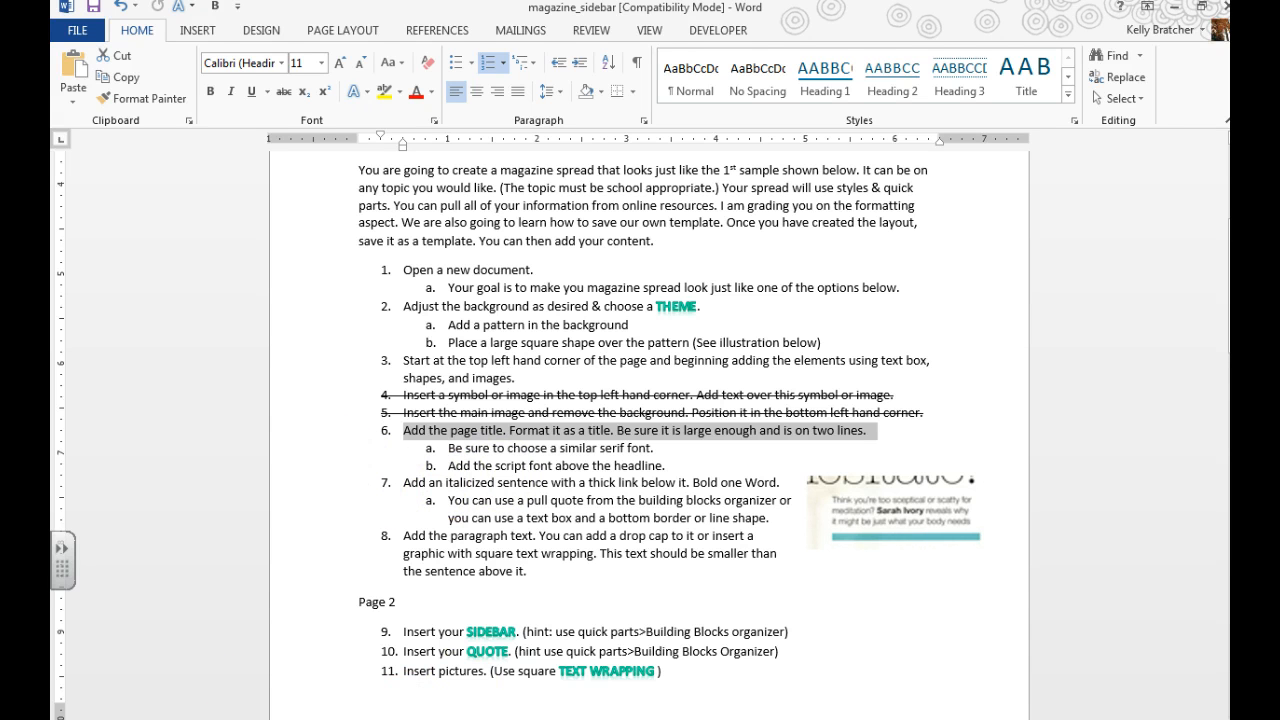
scroll(586, 651, "down", 10)
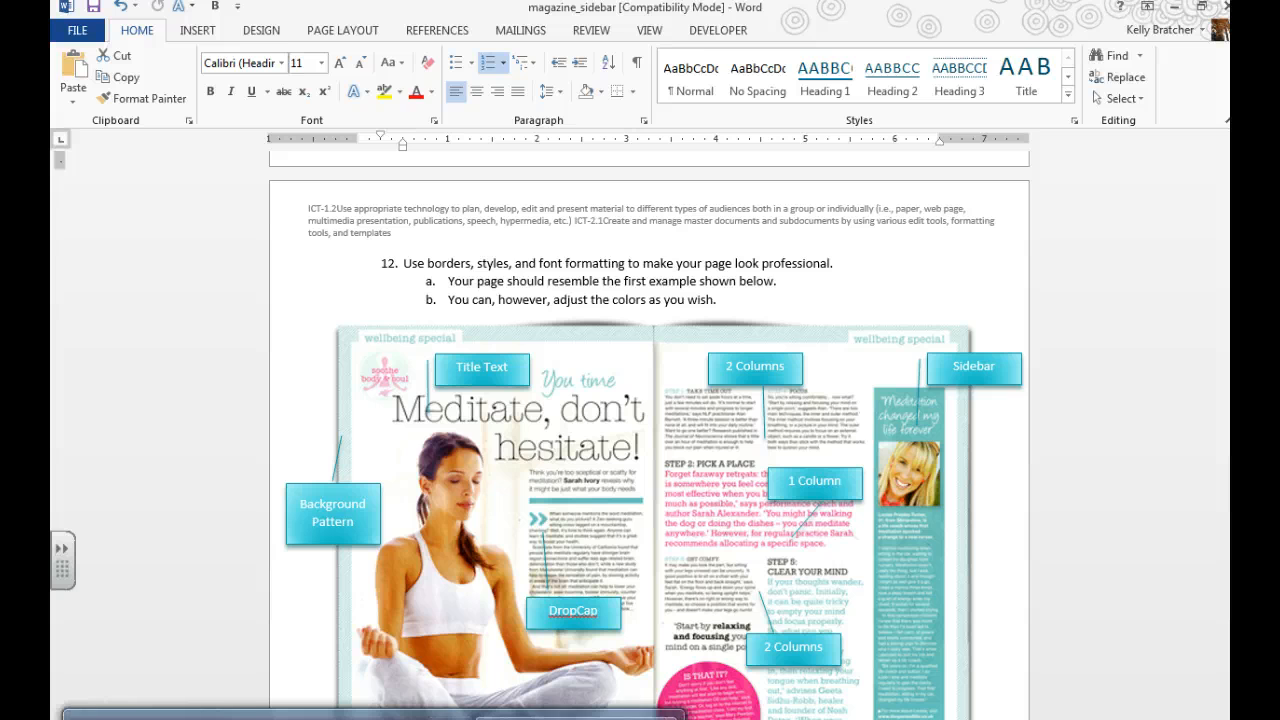
left_click(390, 719)
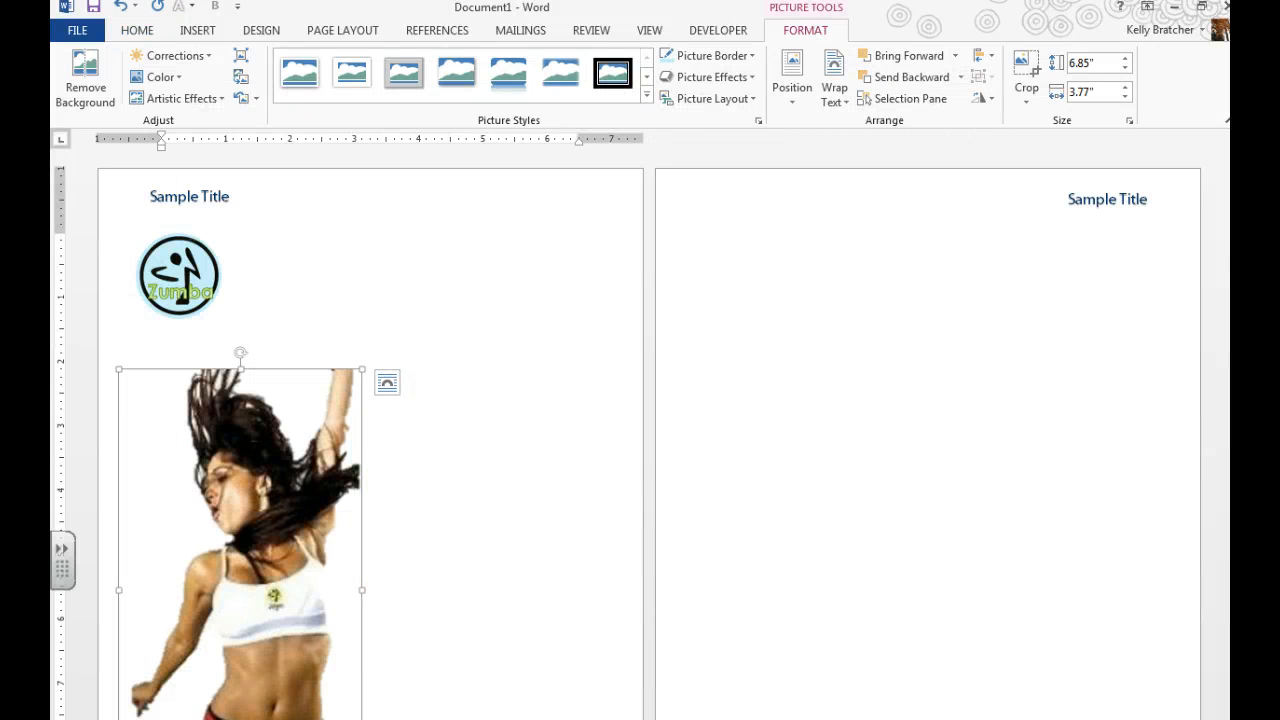
Place the insertion point in the body text on the first page and lay the text out in two columns.
left_click(507, 362)
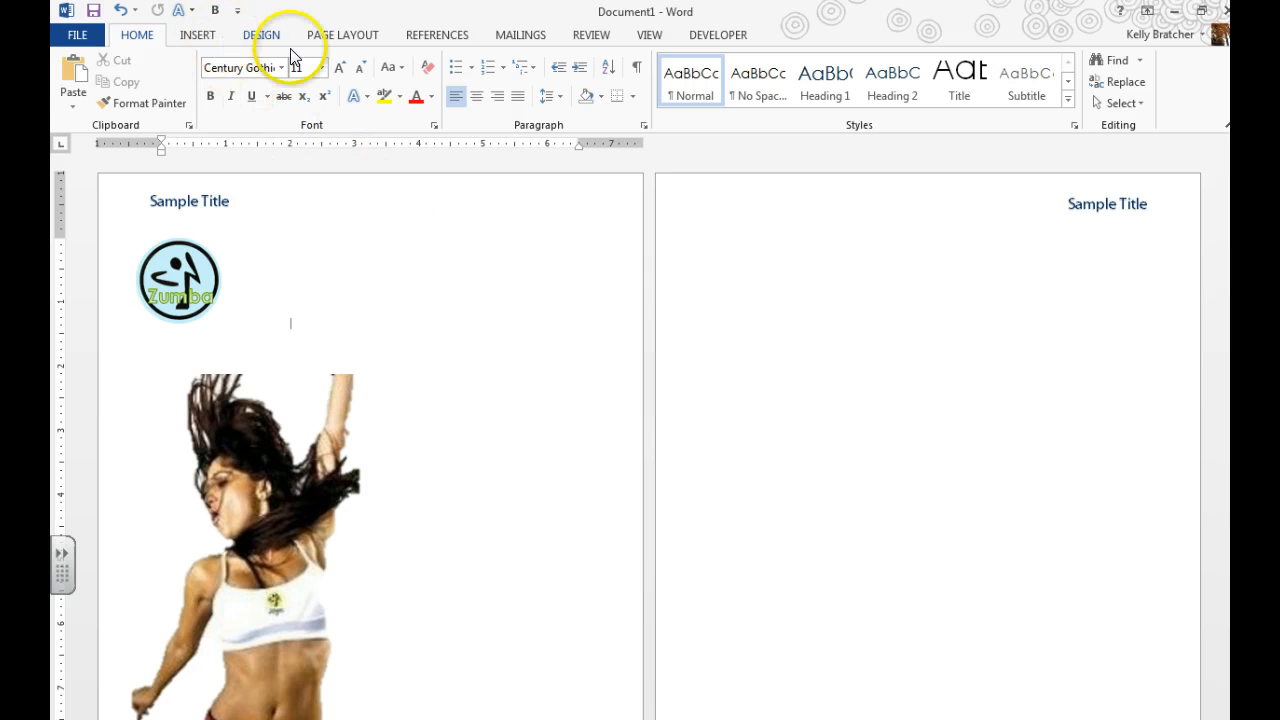
left_click(337, 38)
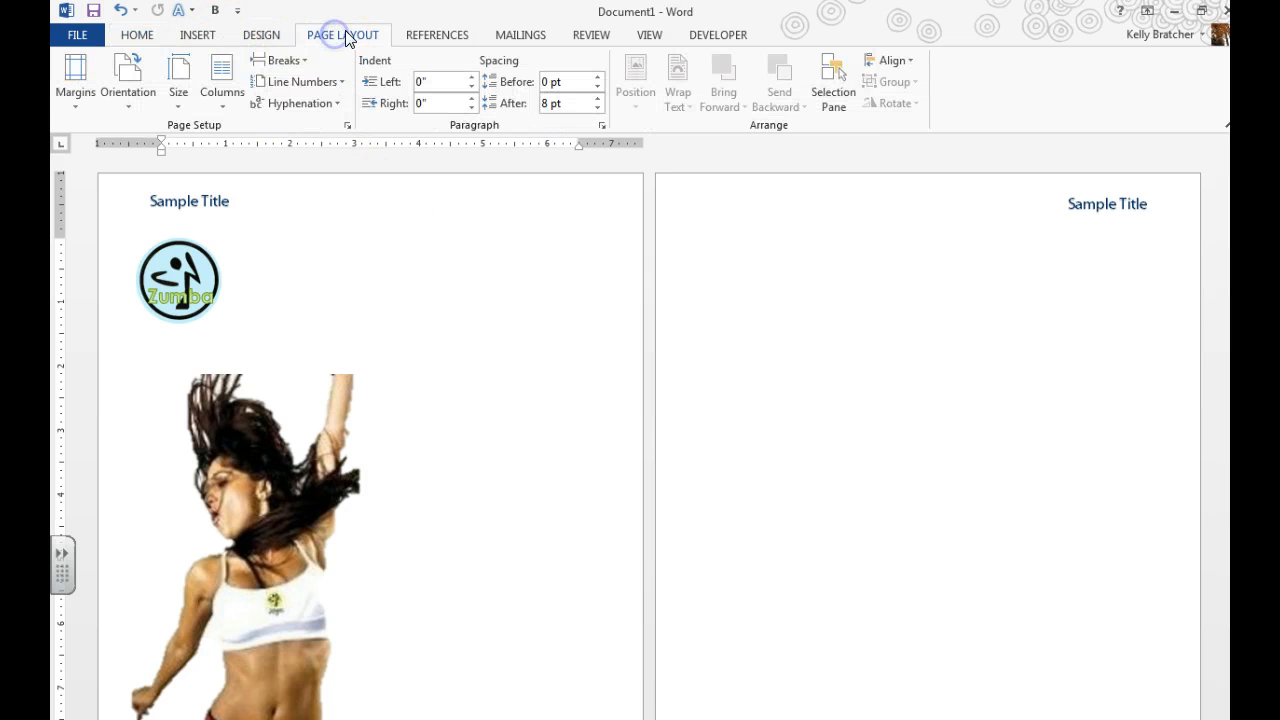
left_click(222, 80)
left_click(248, 183)
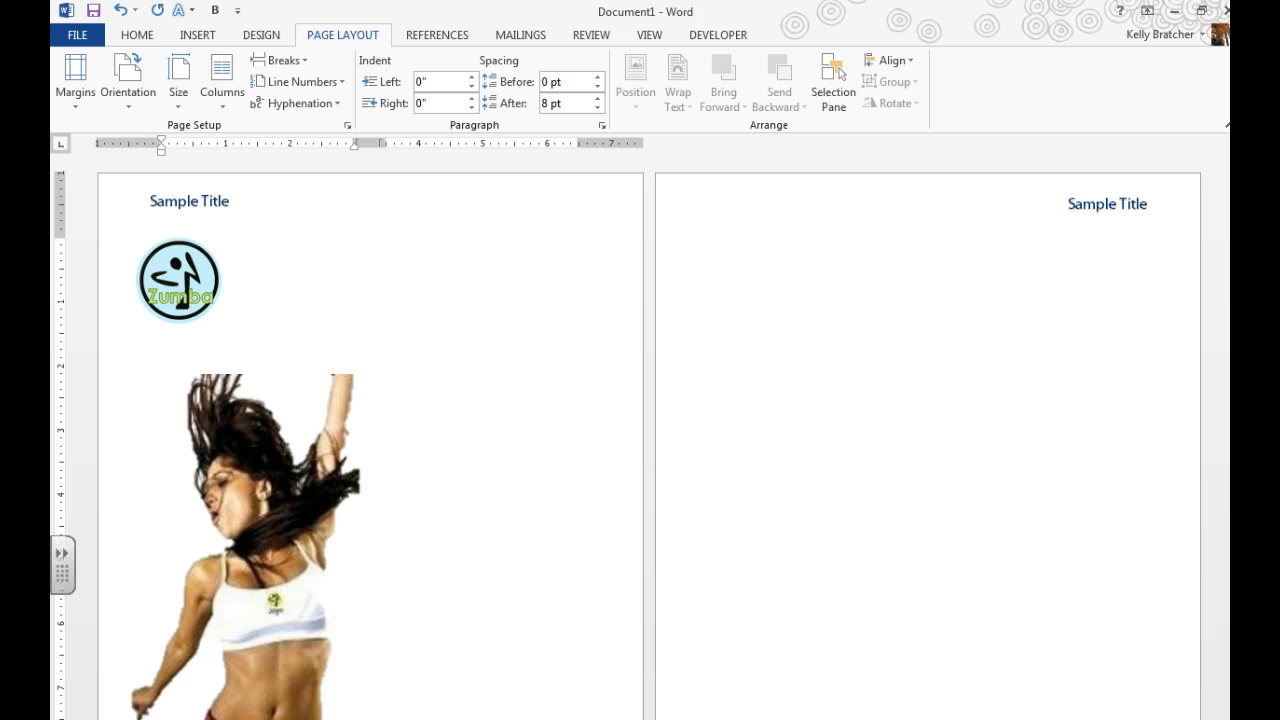
Insert a column break in the body text between the logo and the dancer picture.
double_click(245, 520)
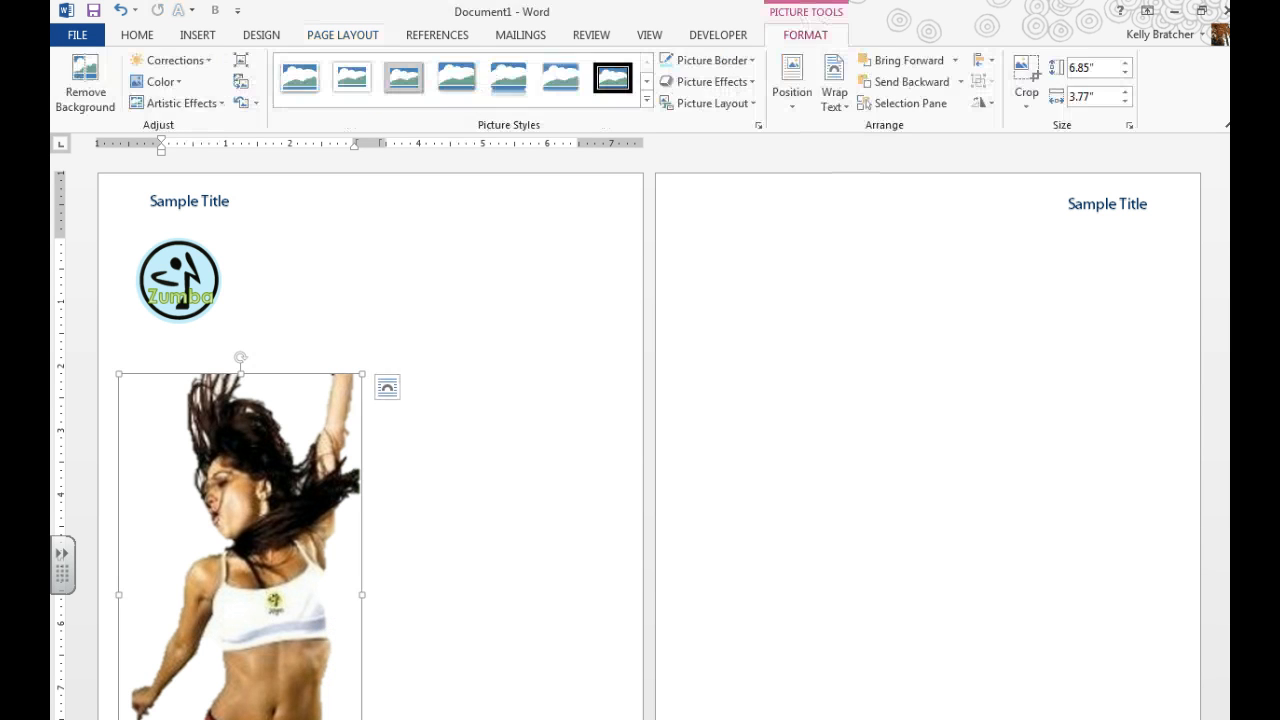
left_click(291, 323)
left_click(341, 36)
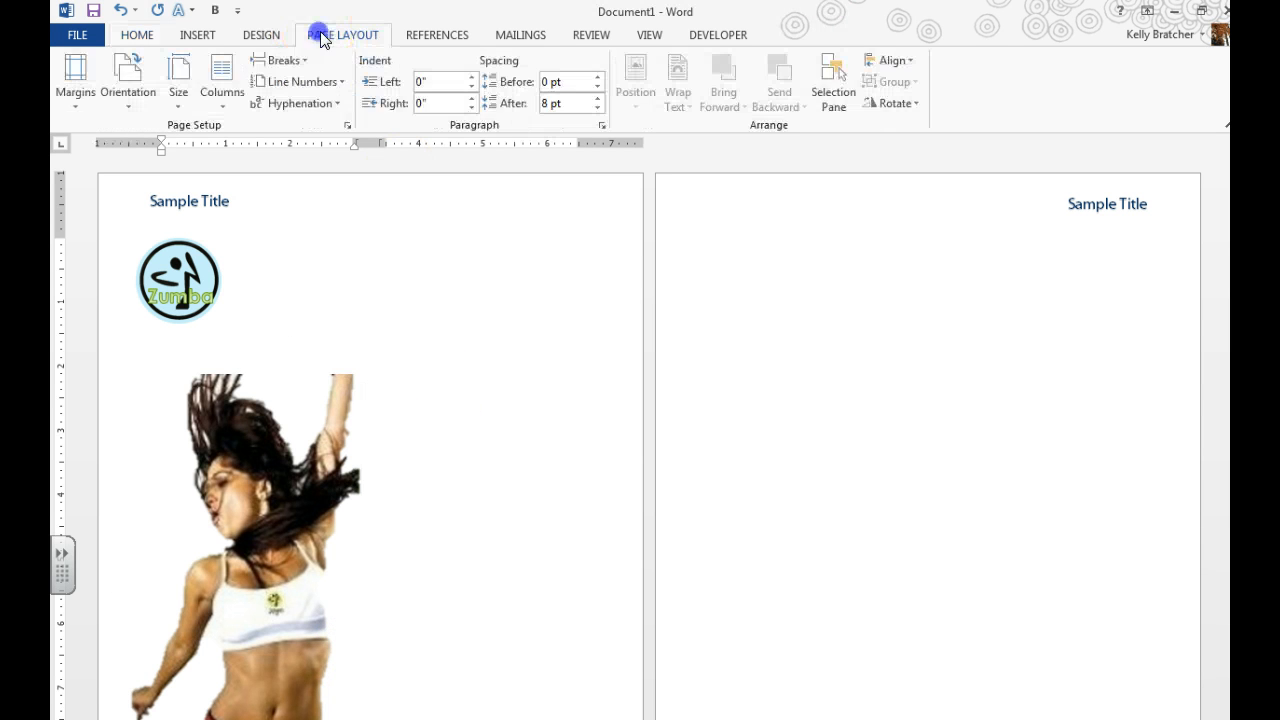
left_click(283, 60)
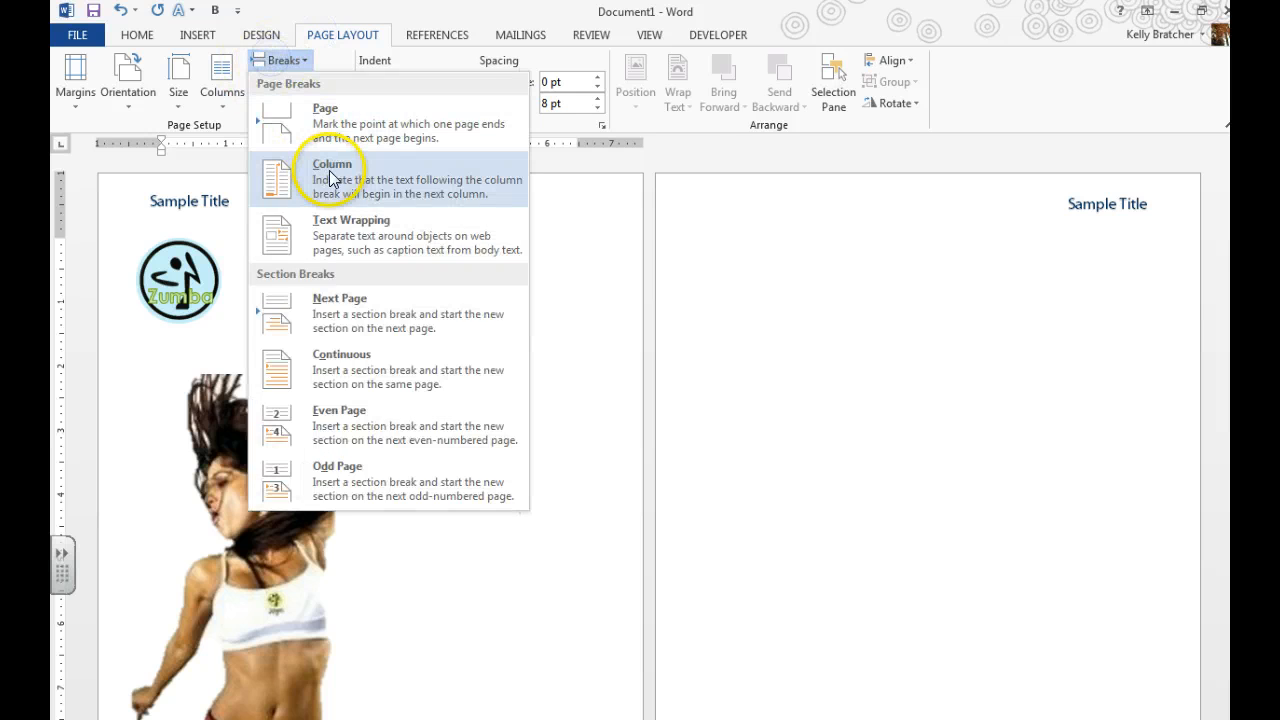
left_click(329, 170)
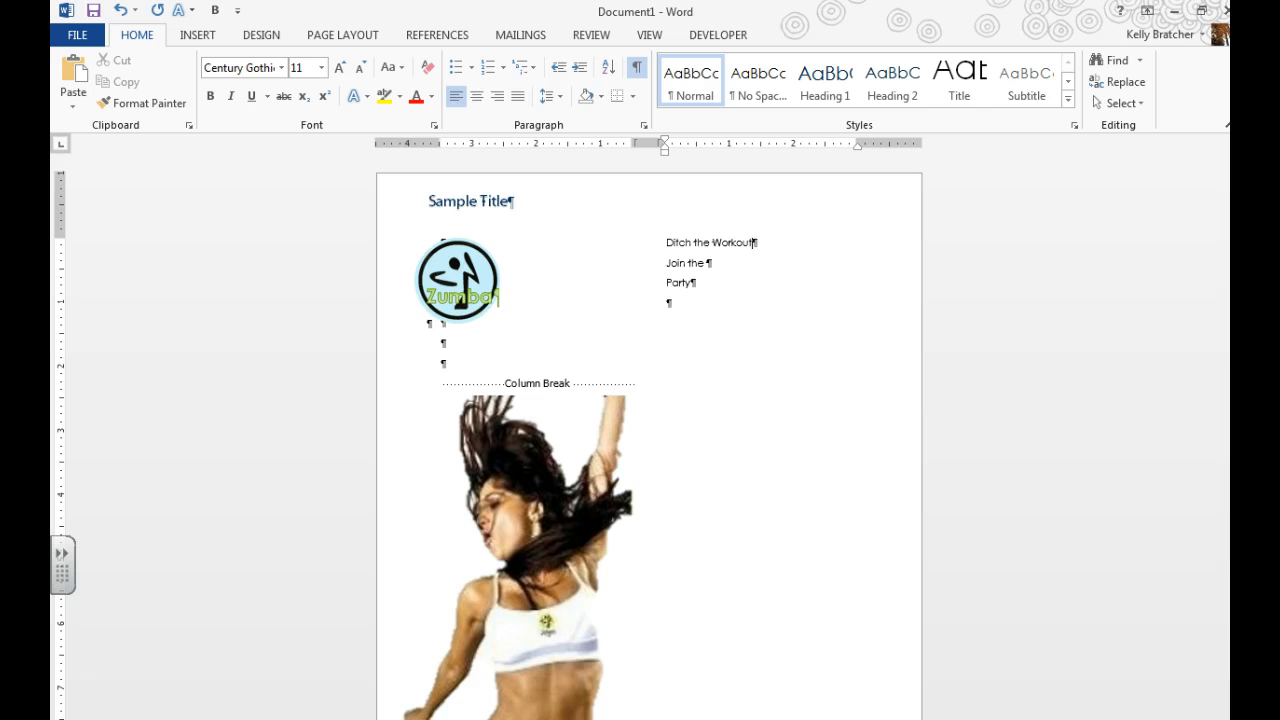
Format the line "Ditch the Workout" in the second column as 20 pt Gigi.
scroll(640, 440, "up", 4)
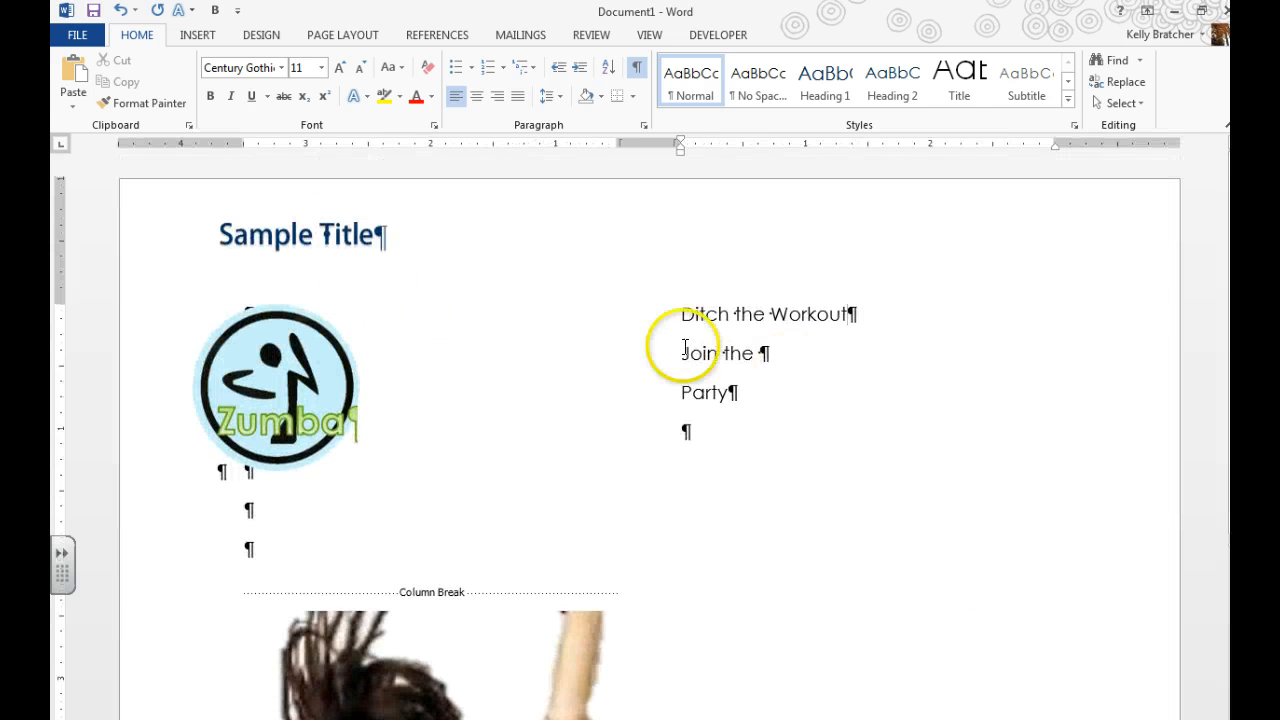
left_click_drag(678, 314, 845, 313)
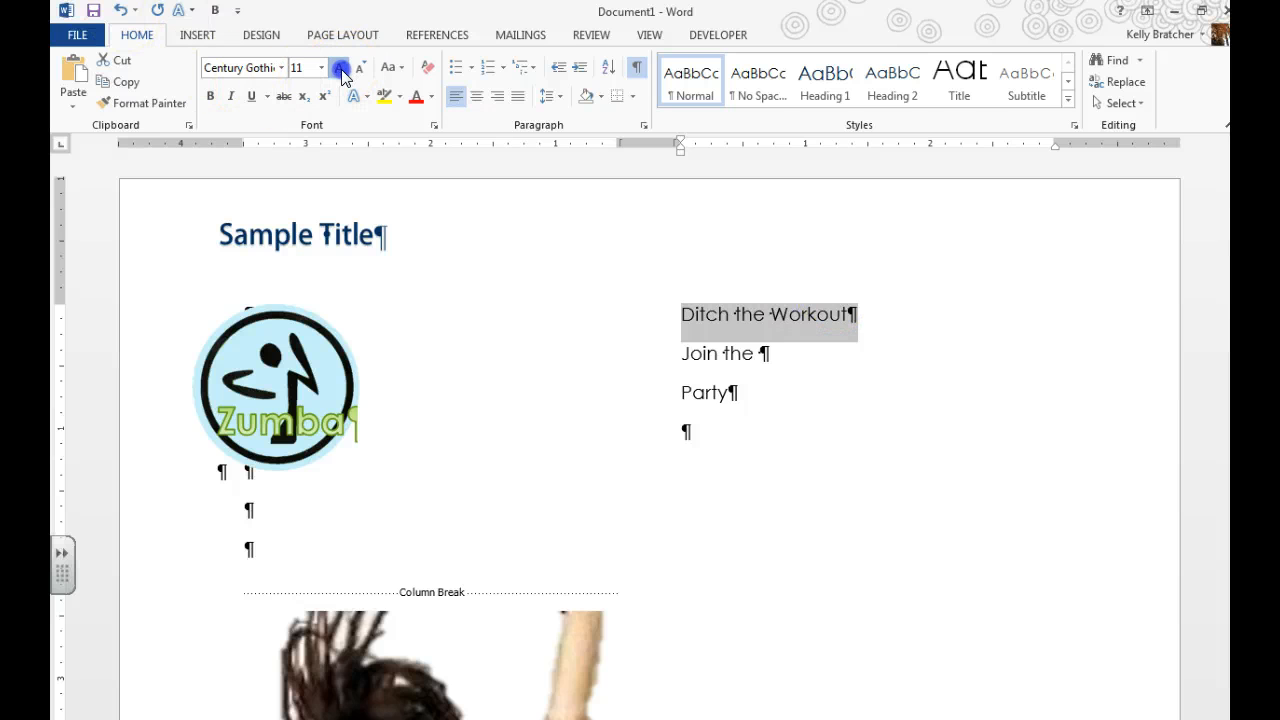
left_click(340, 68)
left_click(340, 68)
left_click(340, 68)
left_click(340, 68)
left_click(340, 68)
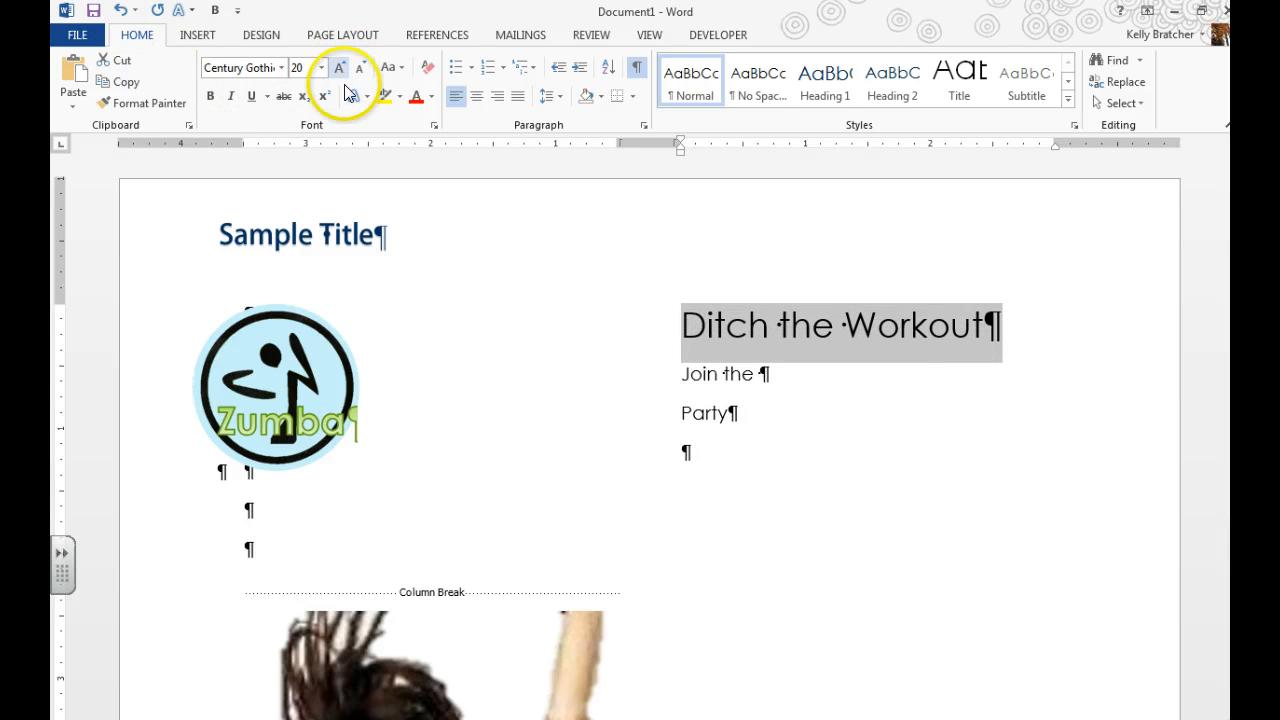
left_click(281, 67)
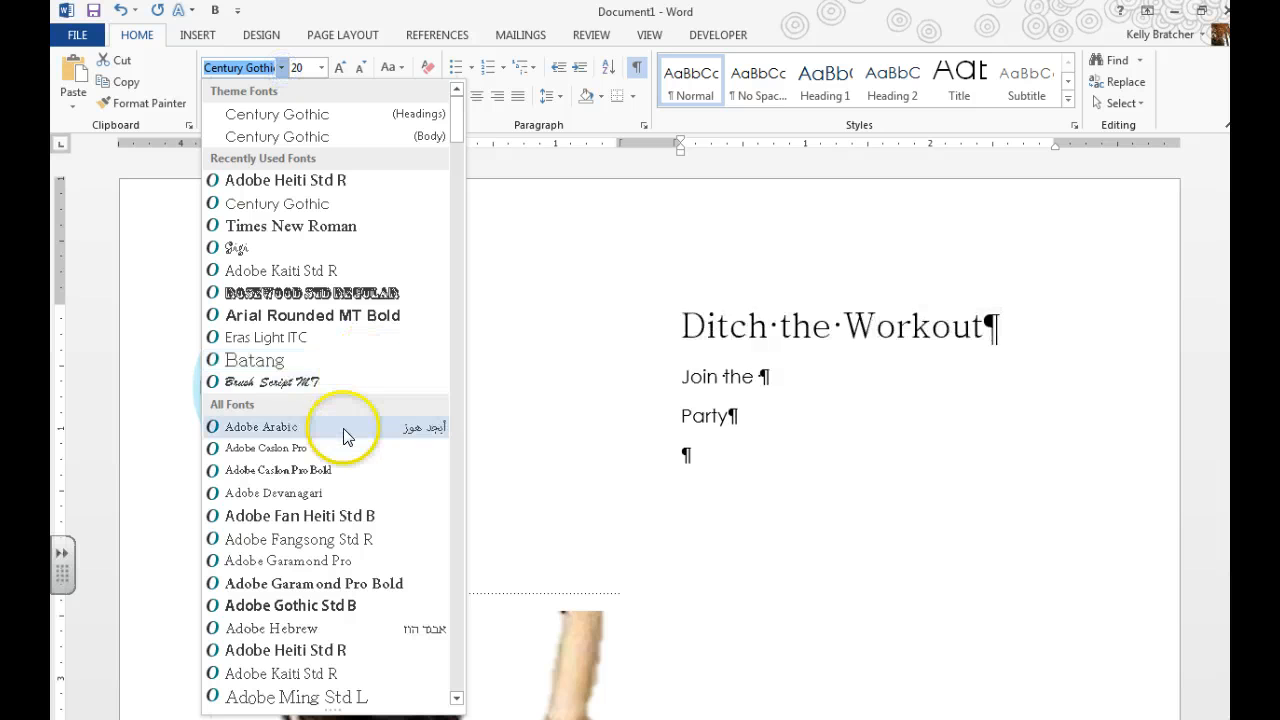
scroll(340, 465, "down", 1)
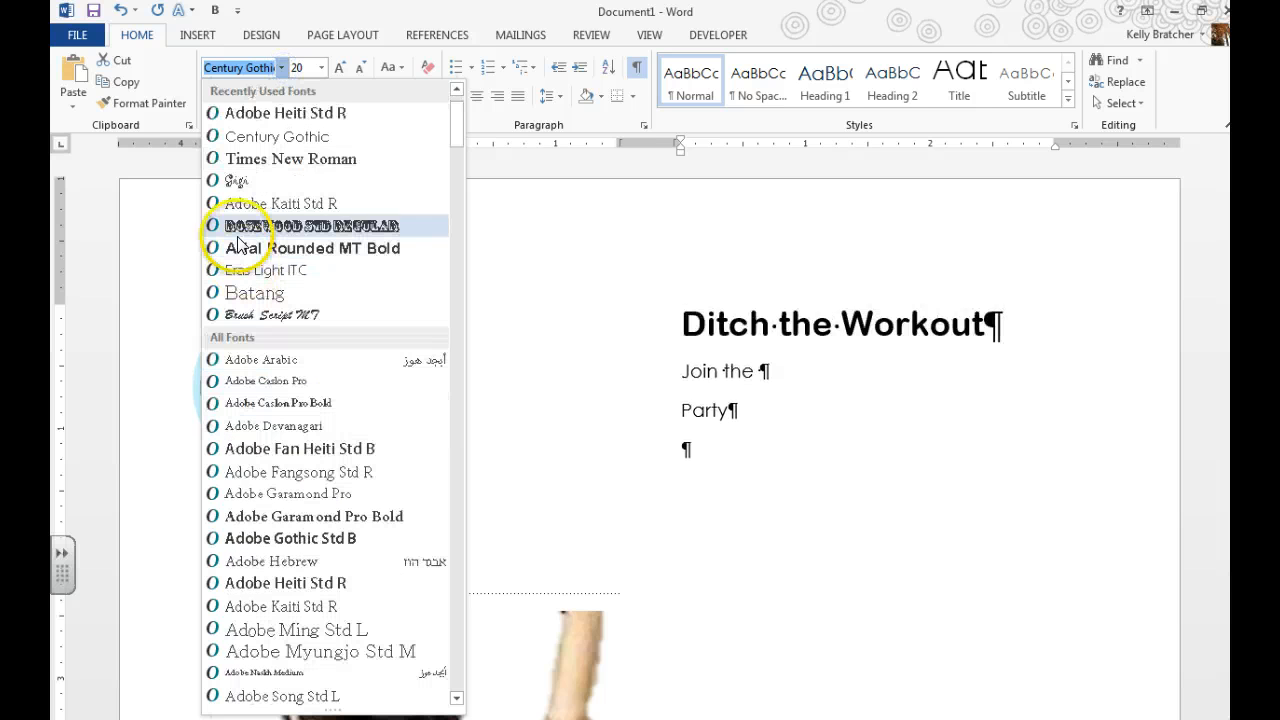
left_click(262, 183)
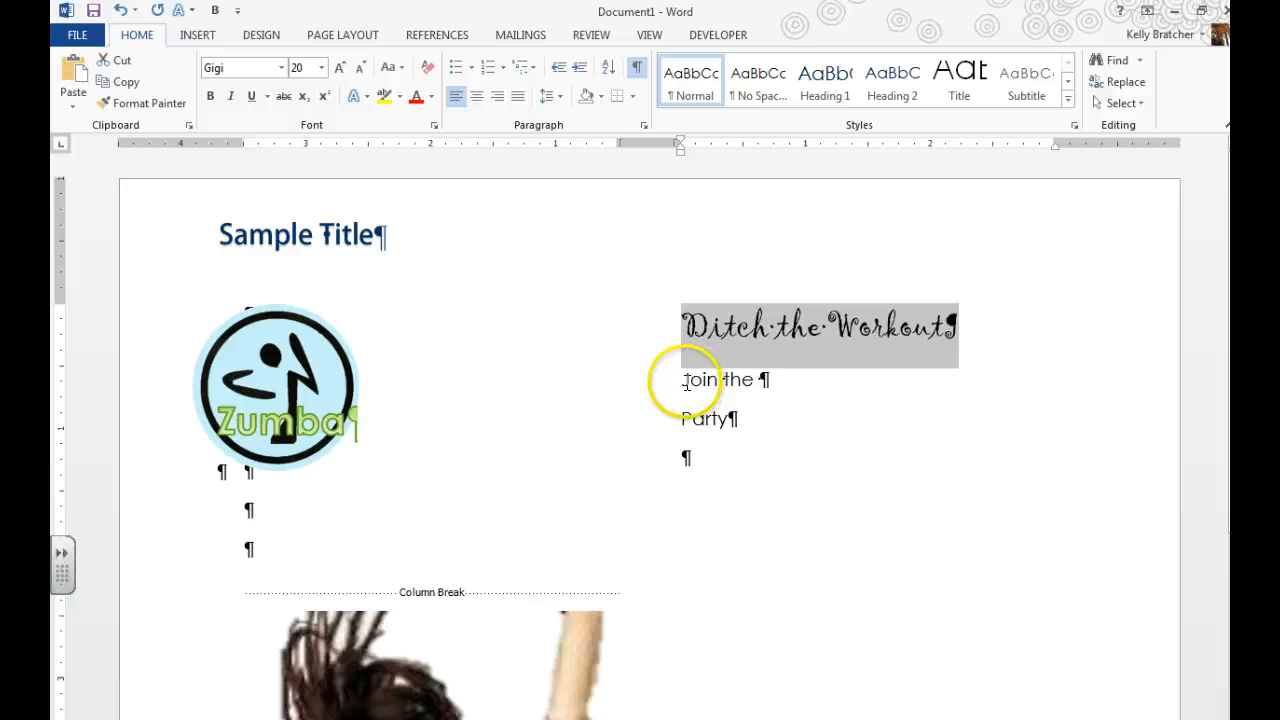
Enlarge the two title lines "Join the" and "Party" to 48 pt.
left_click(685, 381)
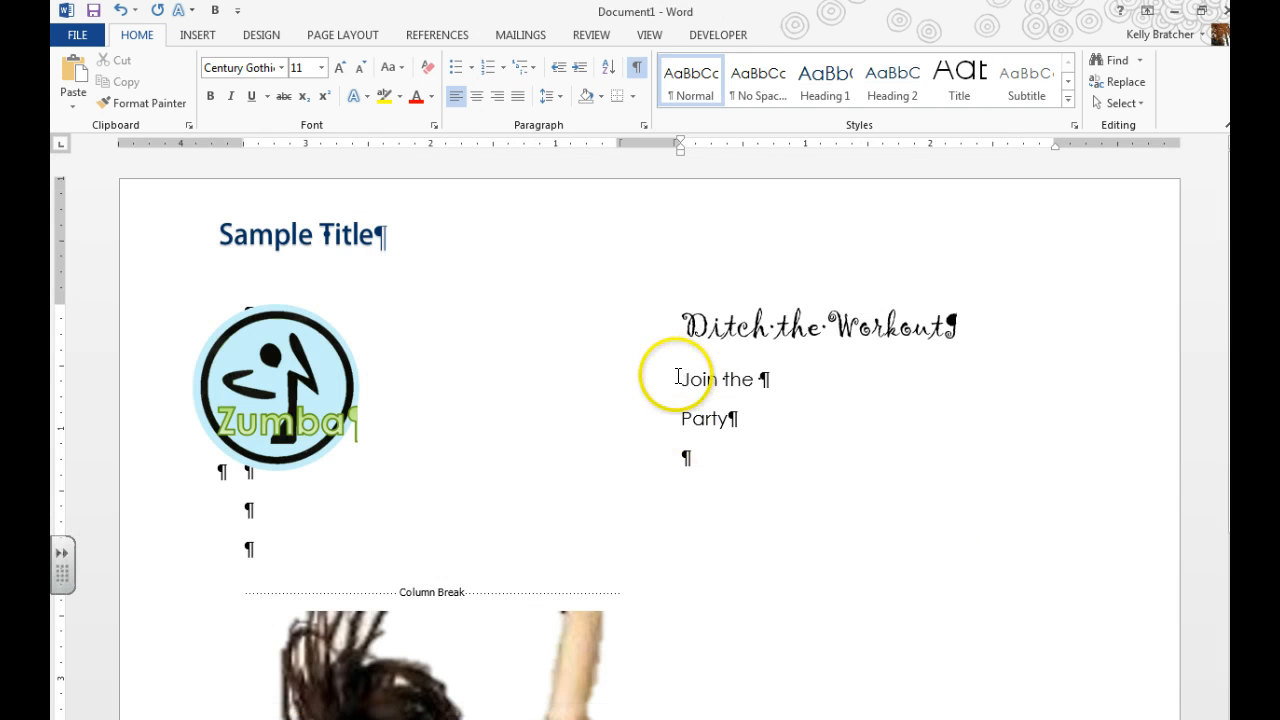
left_click_drag(694, 376, 763, 417)
left_click(340, 68)
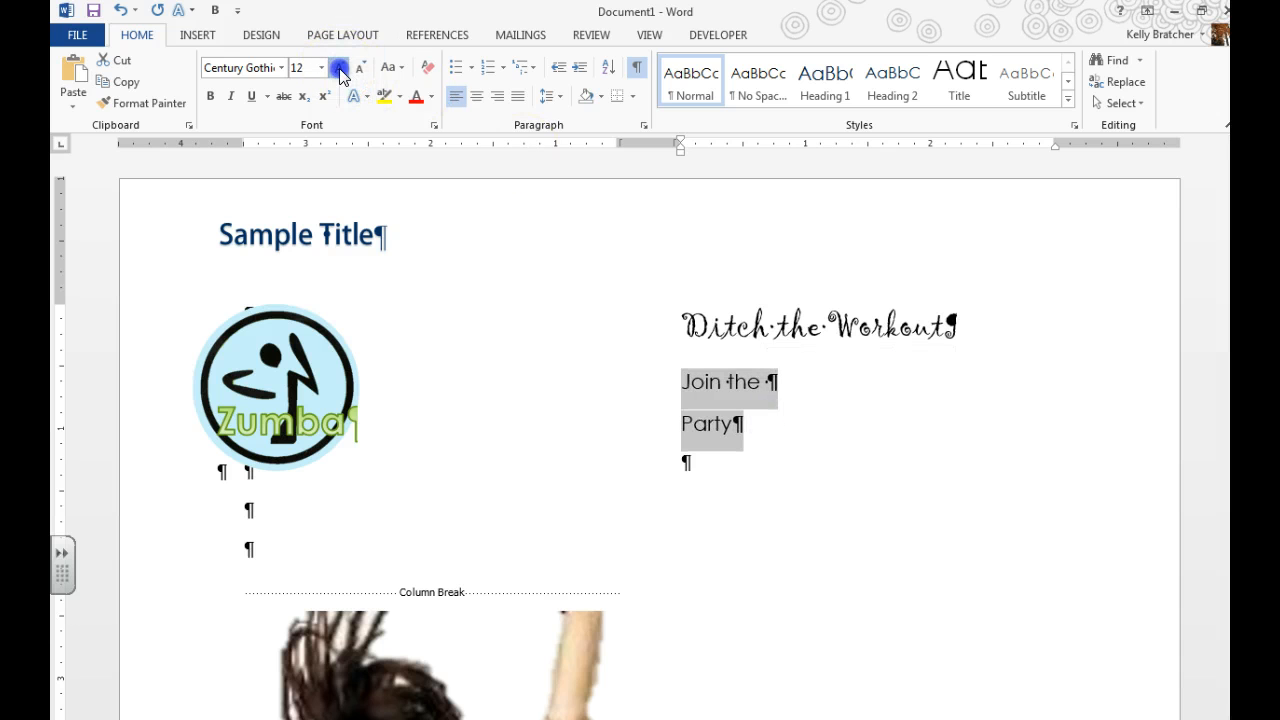
left_click(340, 68)
left_click(340, 68)
left_click(340, 68)
left_click(340, 68)
left_click(340, 68)
left_click(340, 68)
left_click(340, 68)
left_click(340, 68)
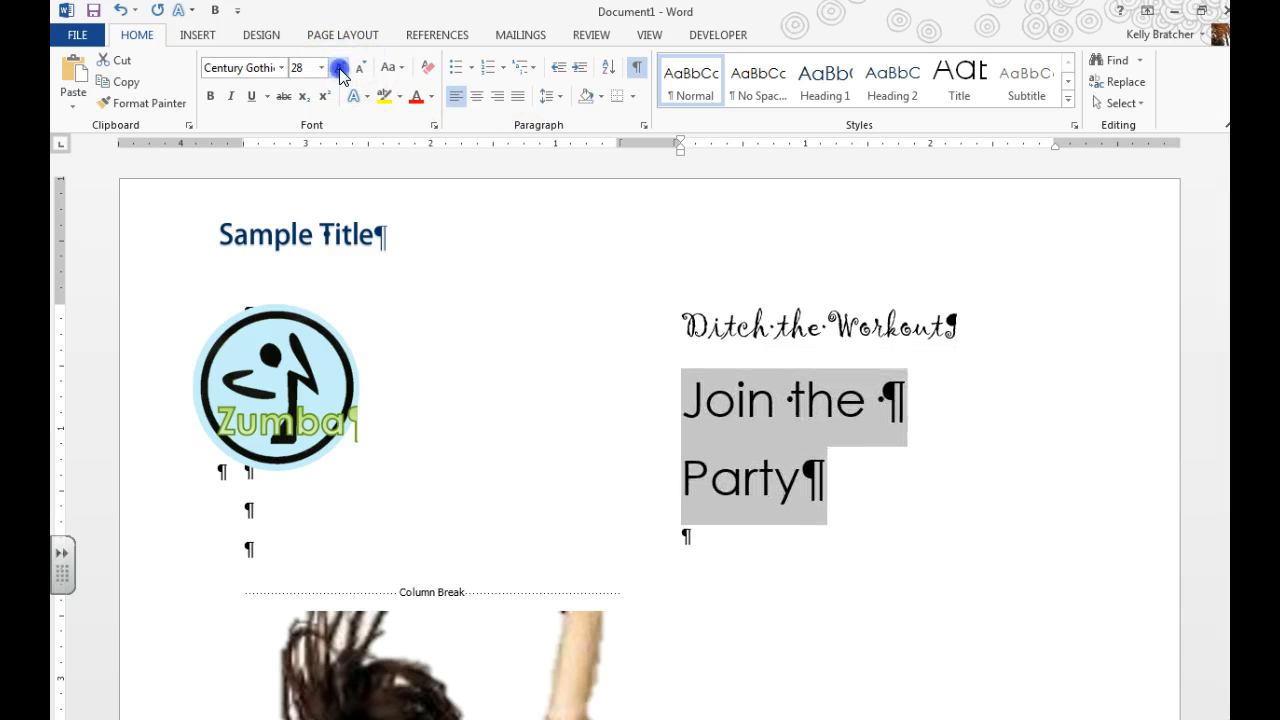
left_click(340, 68)
left_click(340, 68)
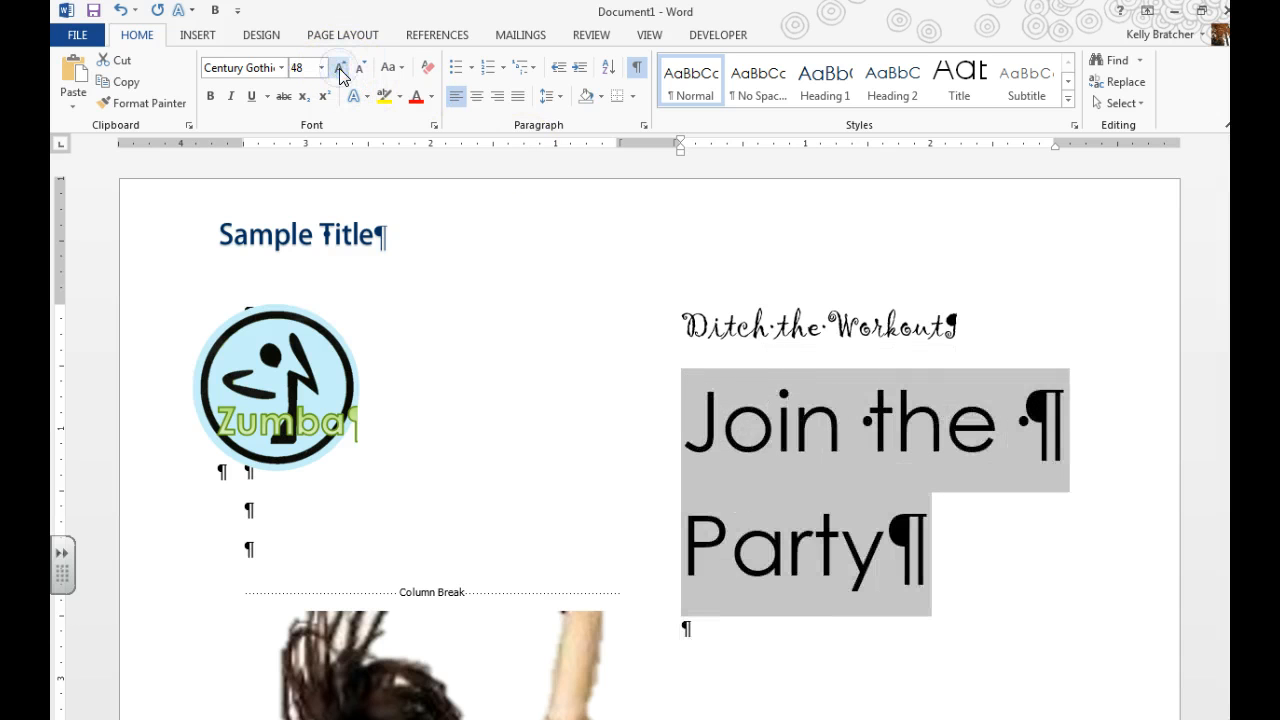
Set the font of the "Join the Party" lines to Adobe Ming Std L.
left_click(282, 67)
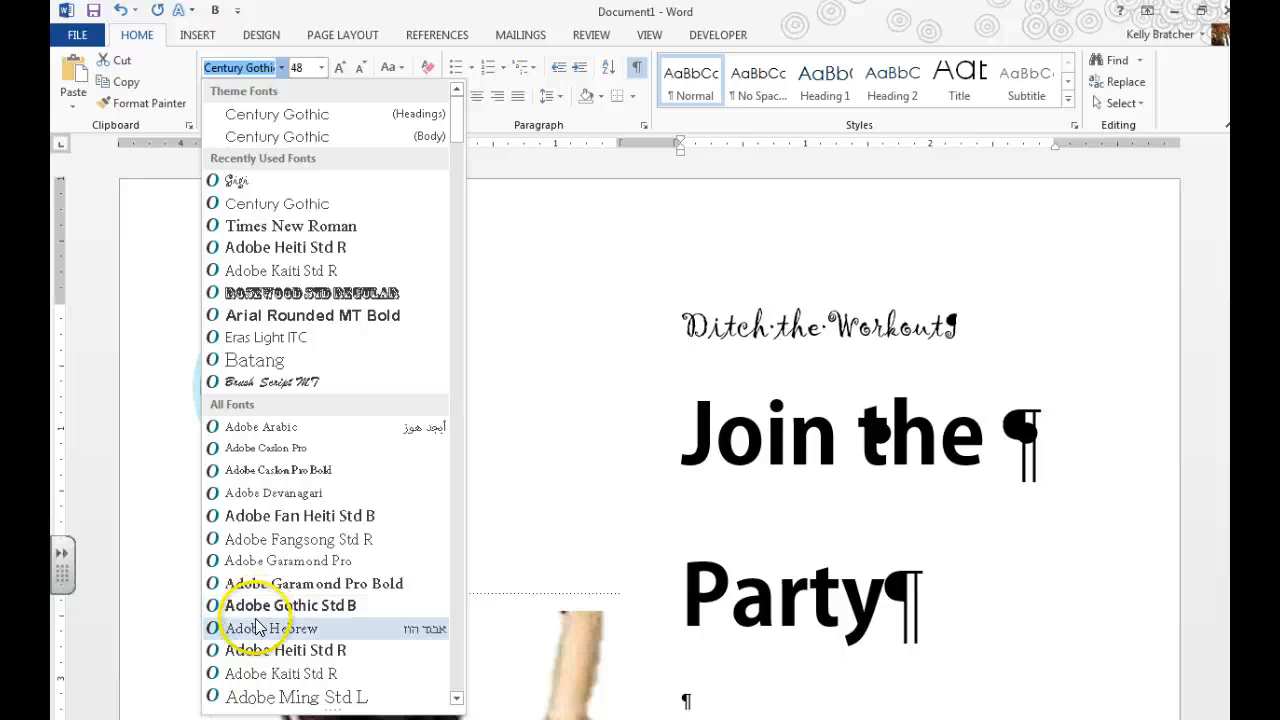
scroll(255, 645, "down", 2)
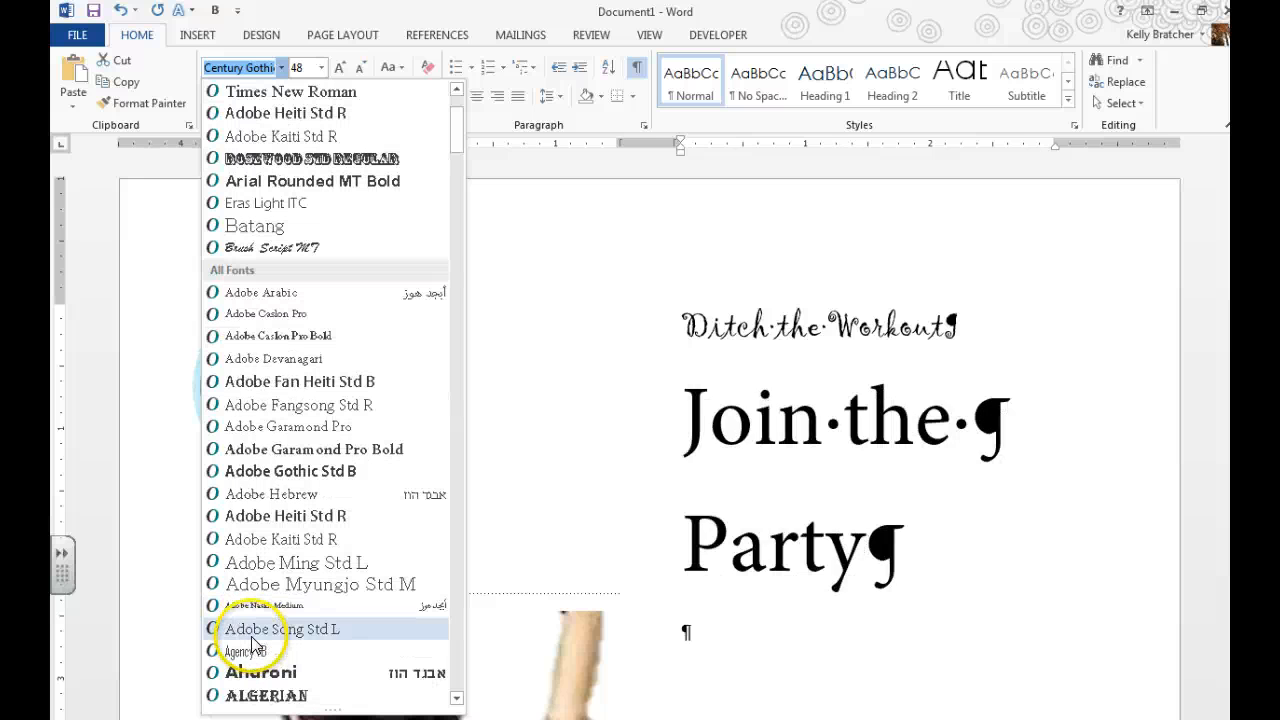
left_click(273, 565)
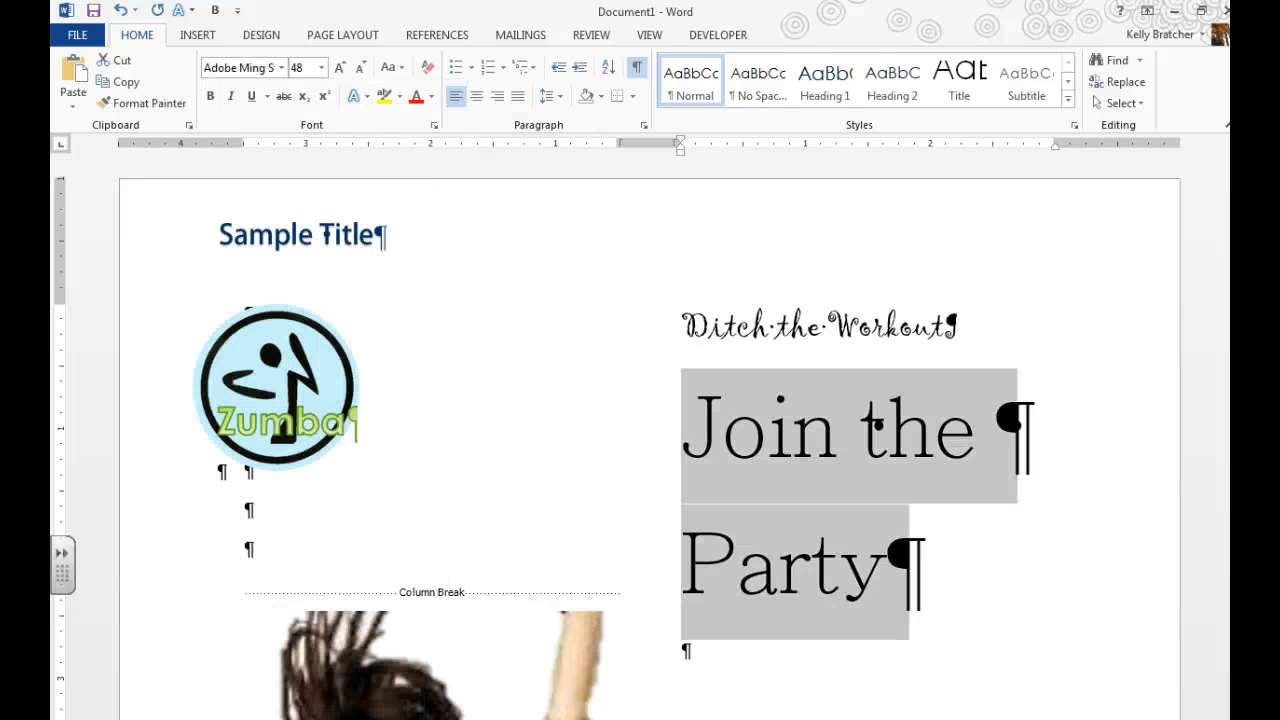
Apply the Title style to the two "Join the Party" lines.
left_click(342, 34)
left_click(136, 40)
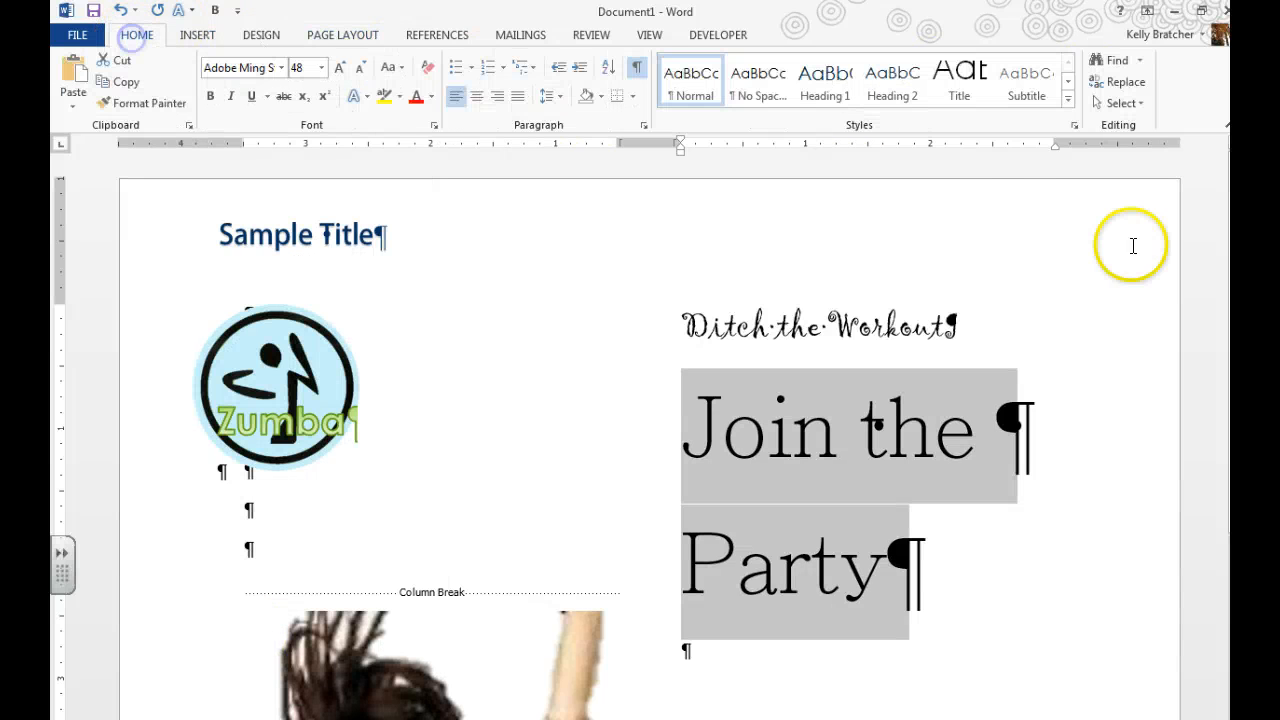
left_click(958, 88)
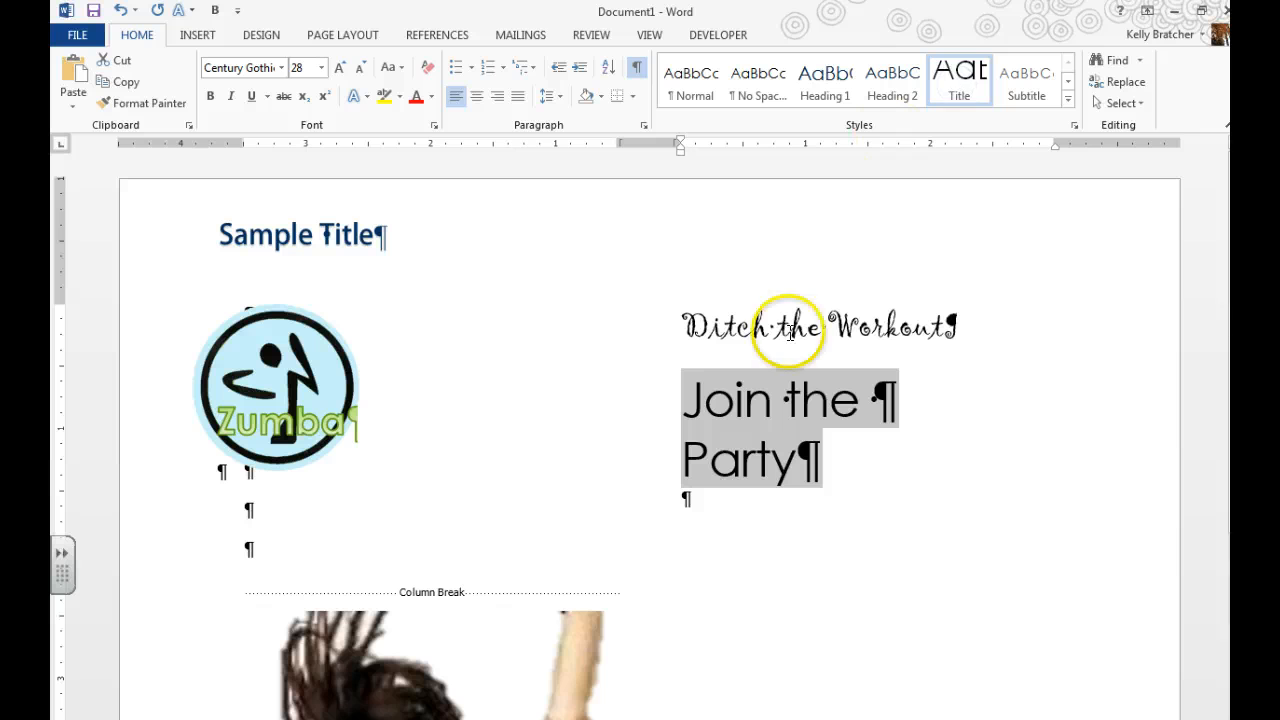
Set the "Join the Party" lines to 48 pt and update the Title style to match them.
right_click(956, 80)
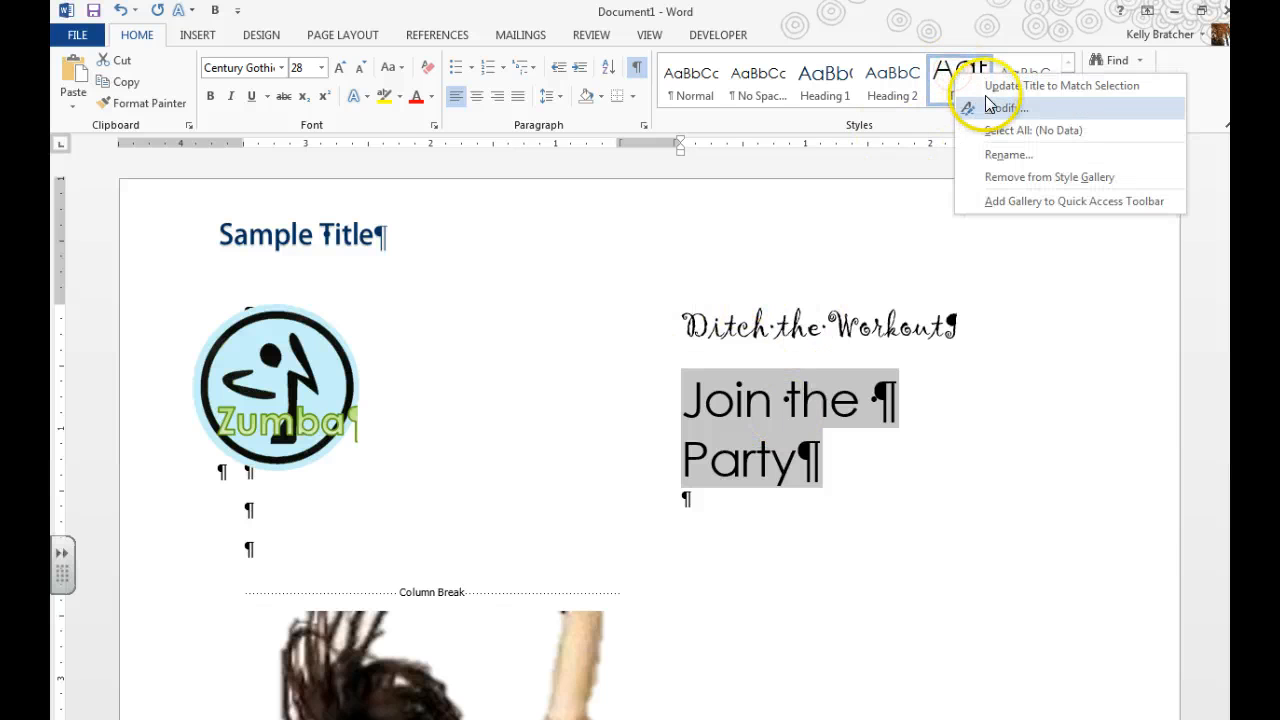
left_click(342, 68)
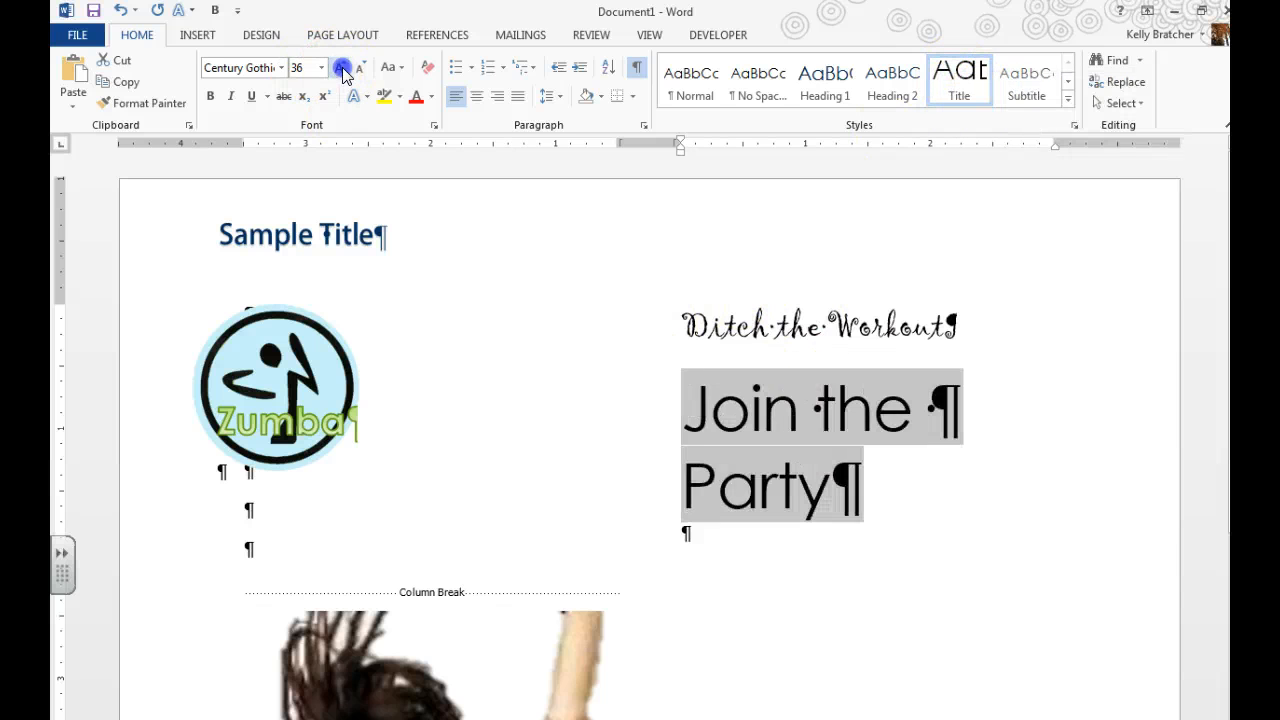
left_click(342, 68)
left_click(342, 68)
left_click(365, 70)
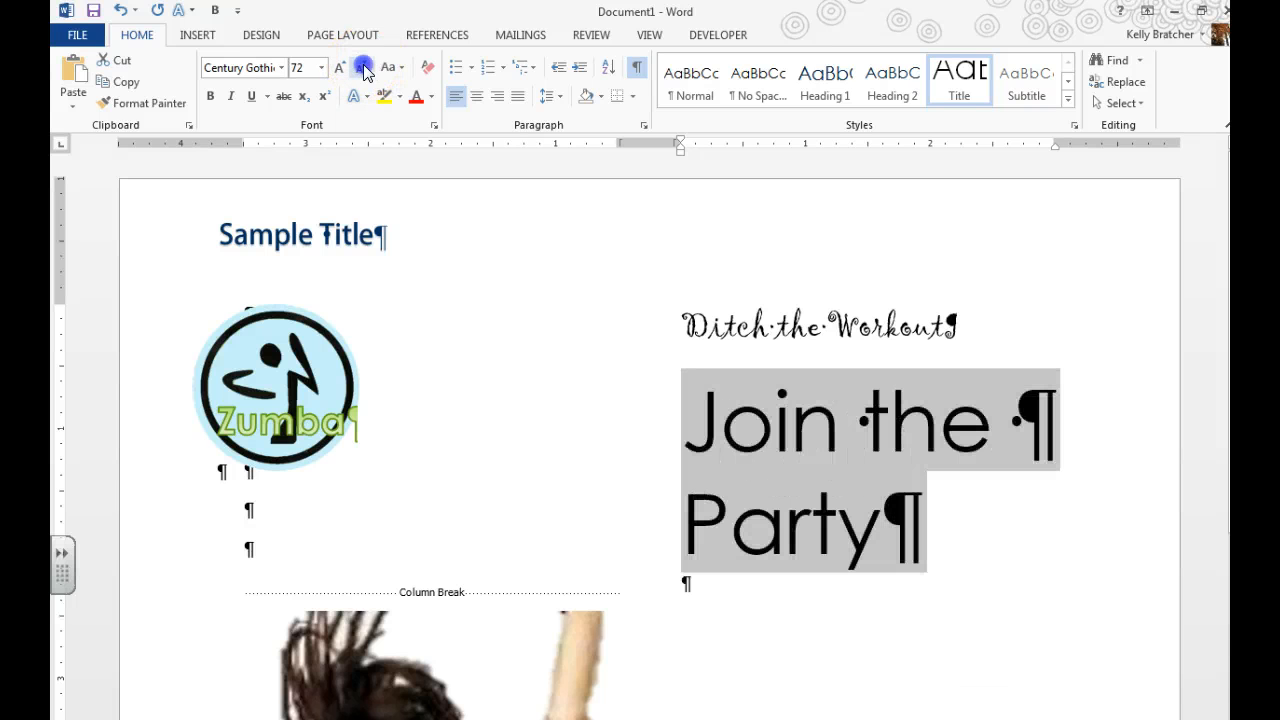
right_click(962, 92)
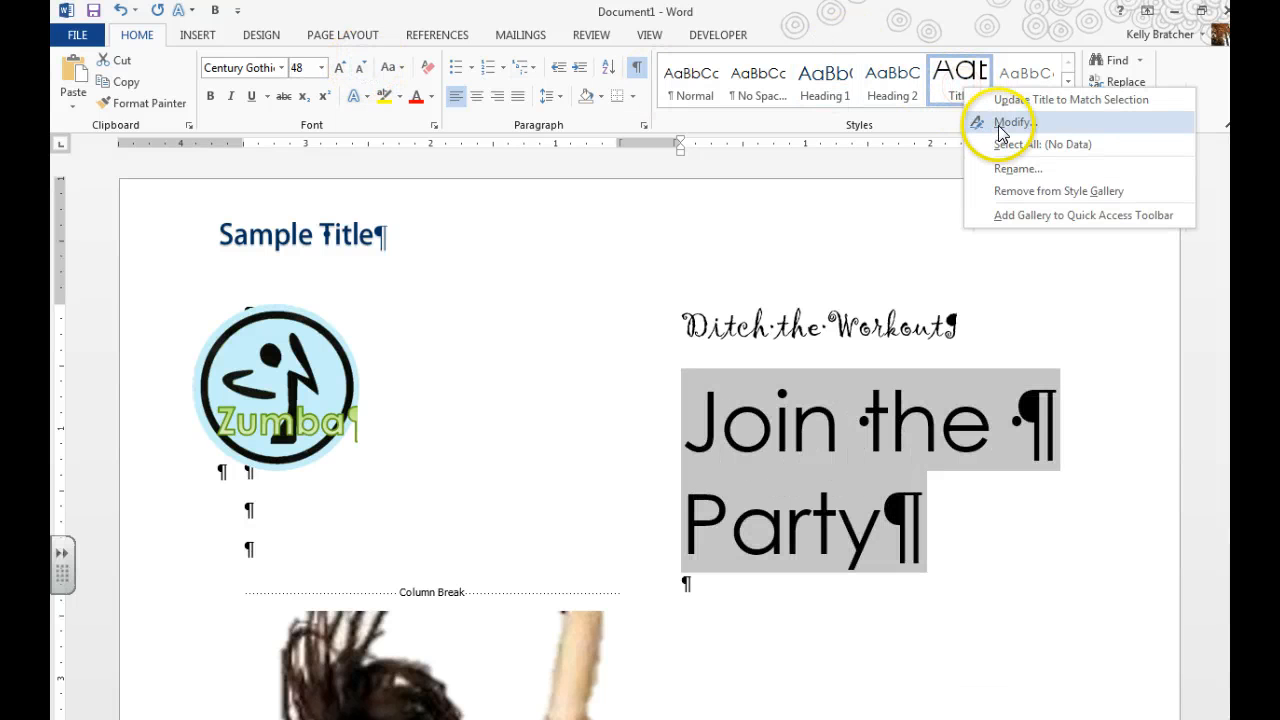
left_click(1010, 100)
Apply the Heading 1 style to "Ditch the Workout" and set its font to Gigi.
left_click(830, 310)
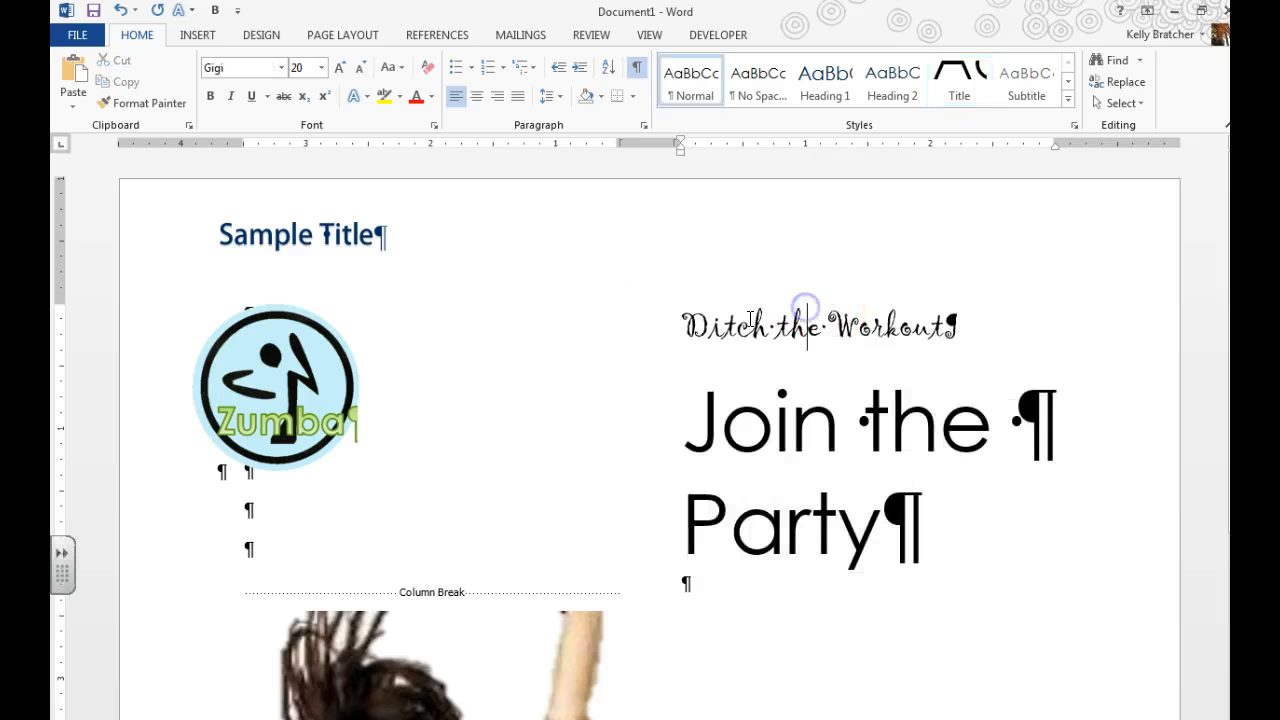
left_click_drag(677, 313, 982, 323)
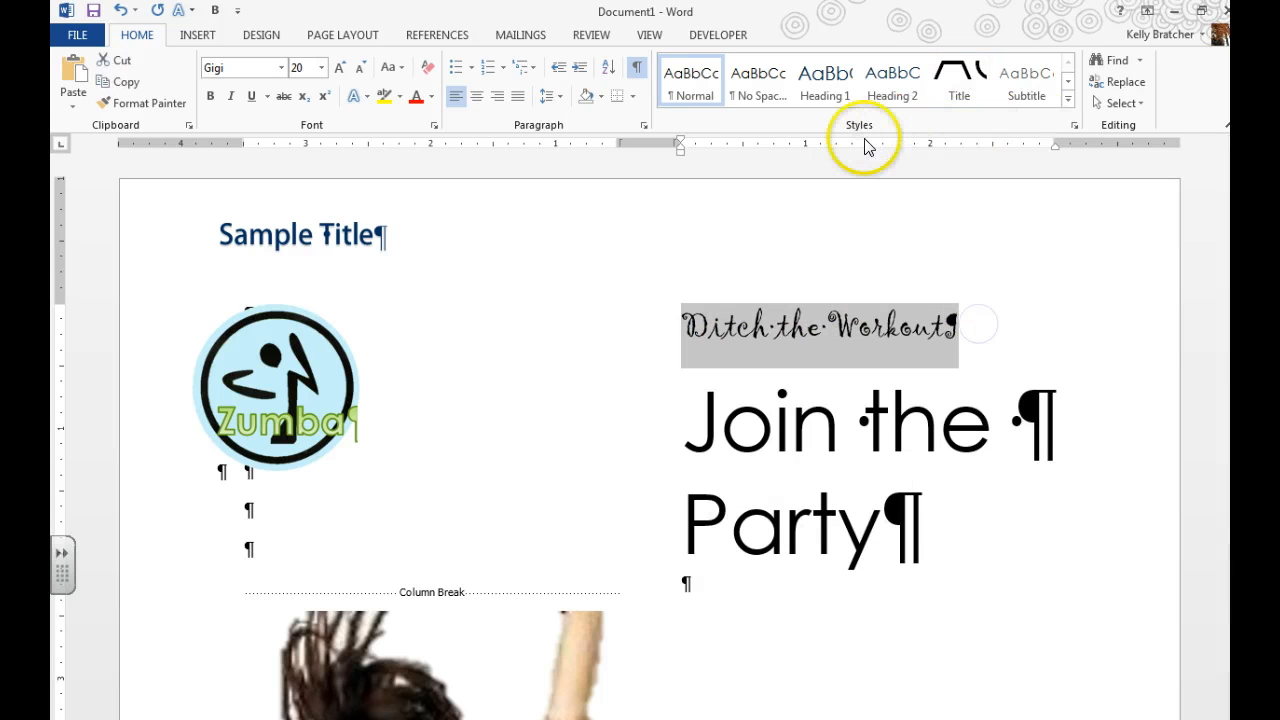
left_click(826, 97)
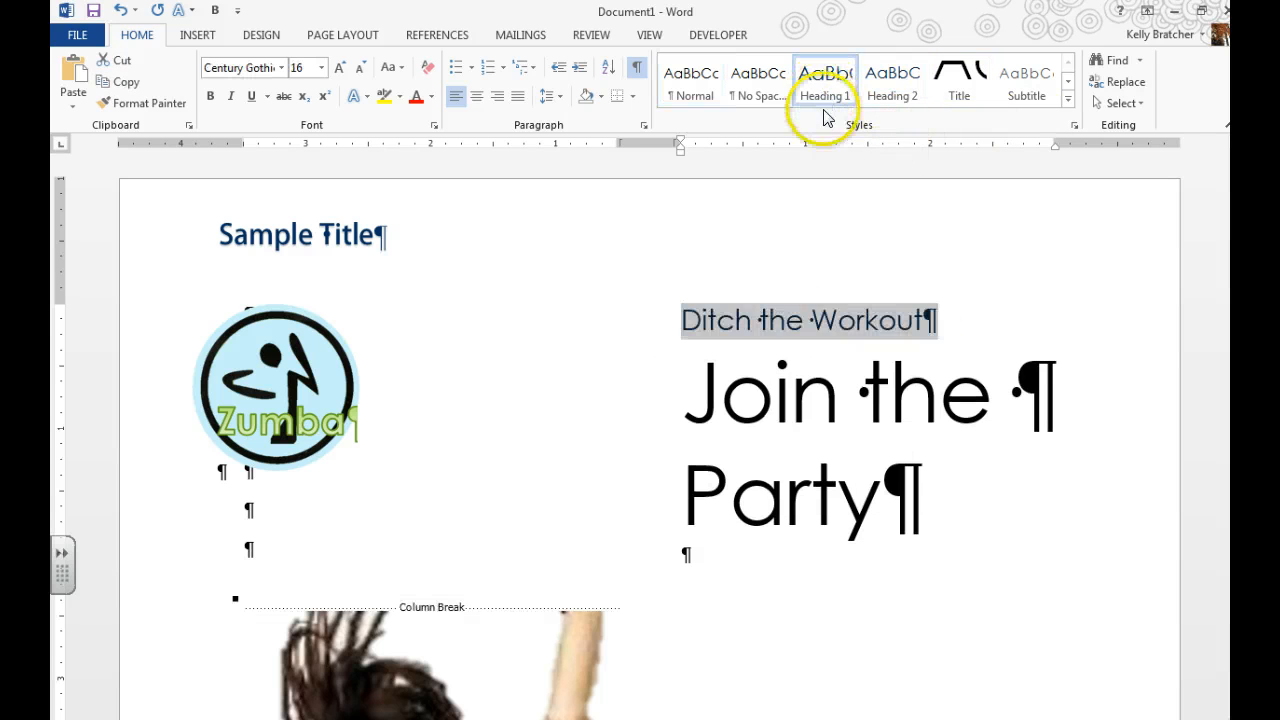
left_click(281, 67)
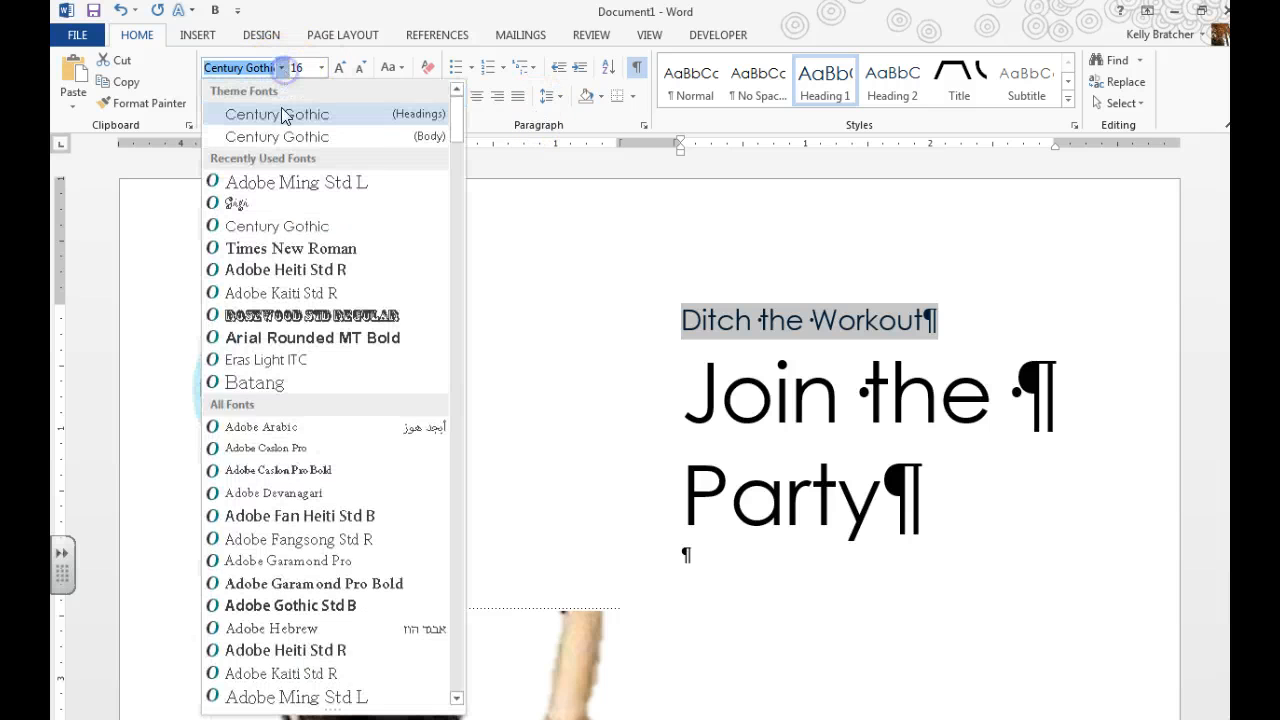
left_click(271, 206)
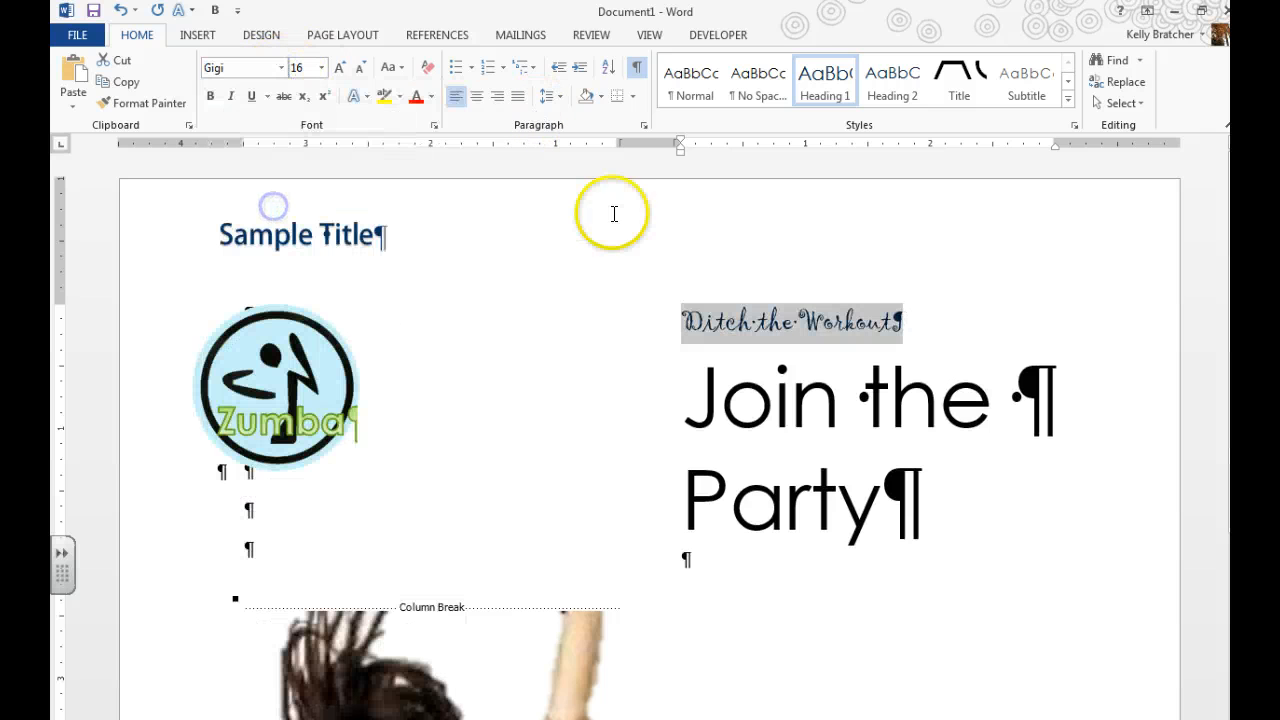
Enlarge "Ditch the Workout" to 20 pt and update the Heading 1 style to match it.
left_click(341, 68)
left_click(341, 68)
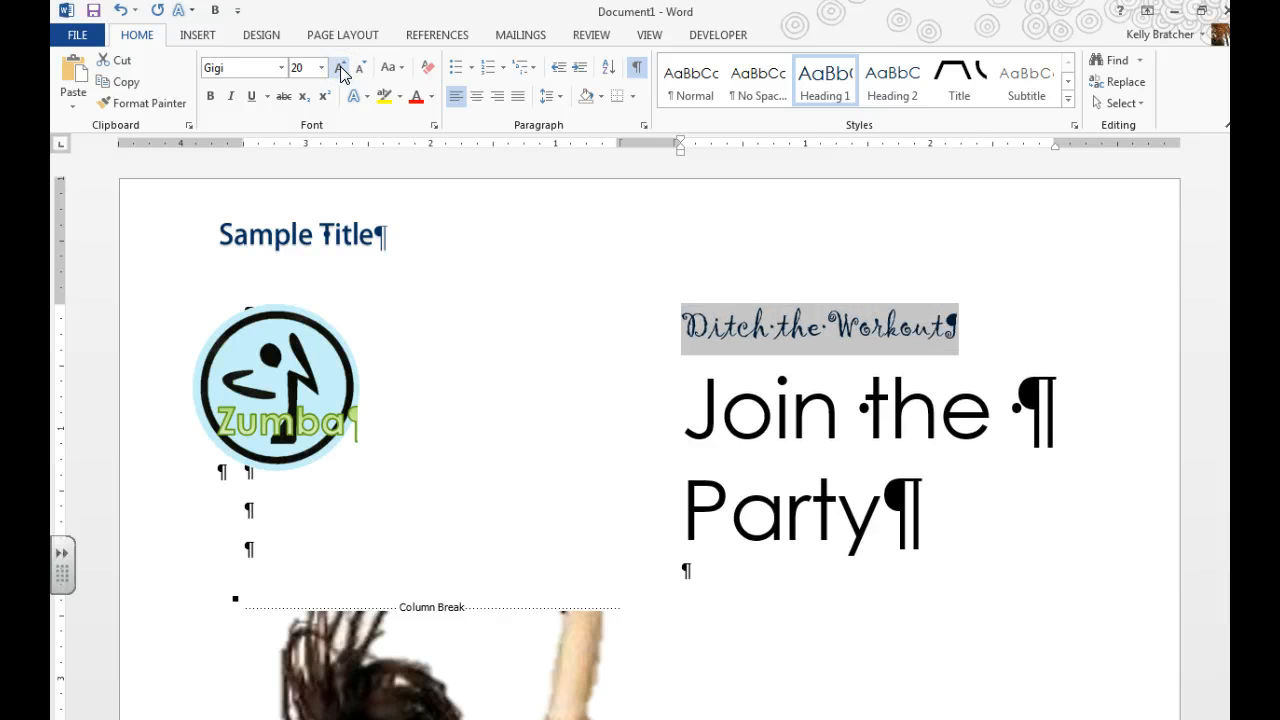
right_click(826, 86)
left_click(875, 89)
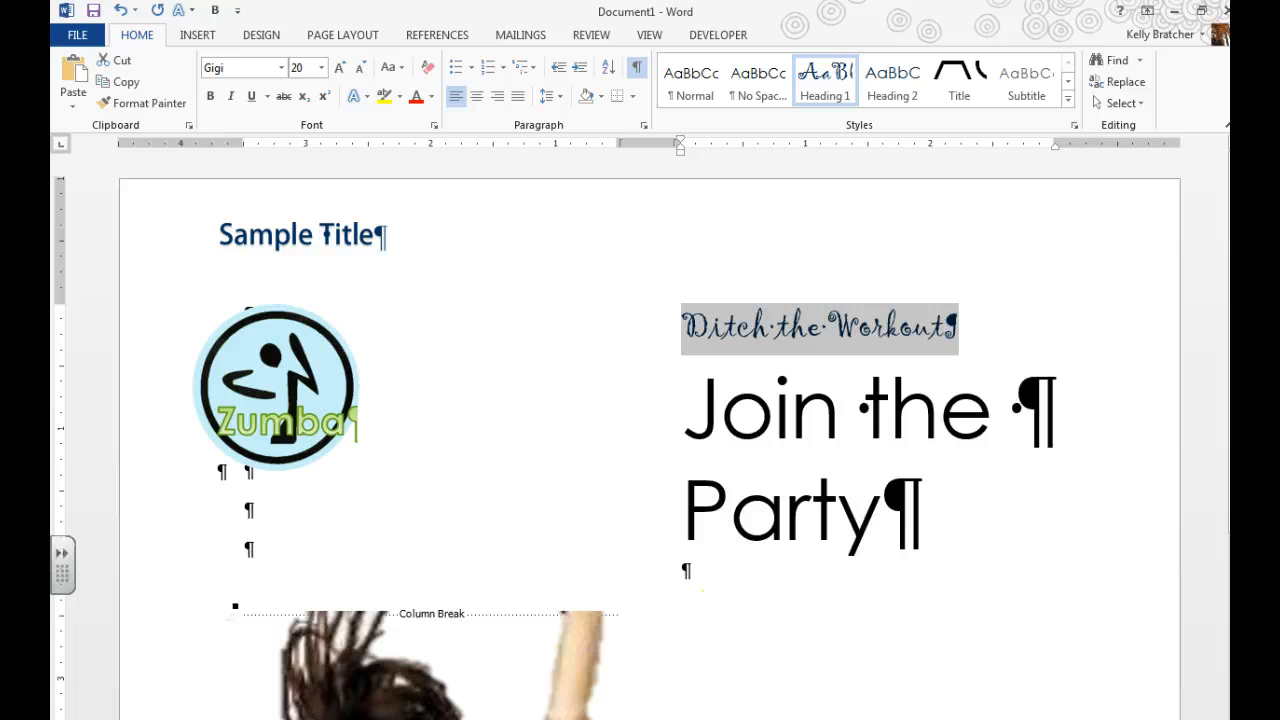
Right-align the "Ditch the Workout" headline together with the two "Join the Party" lines.
key("shift+Down")
key("shift+Down")
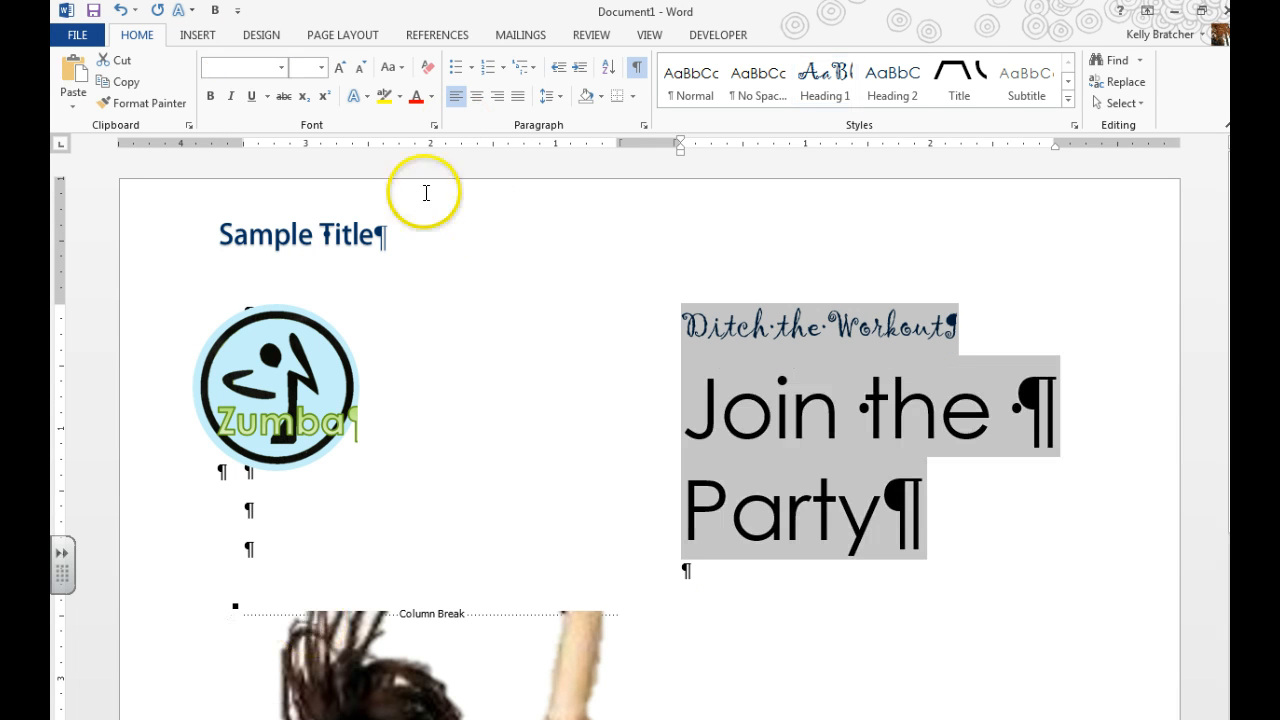
left_click(496, 97)
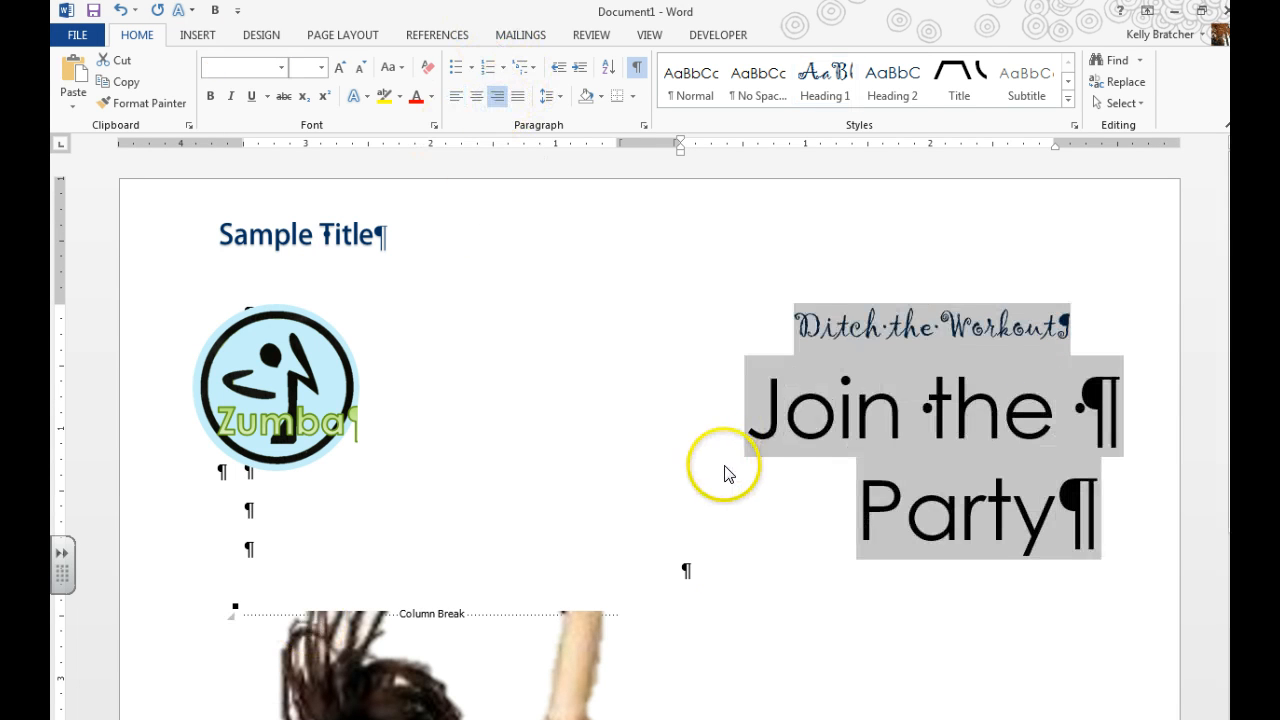
left_click(858, 457)
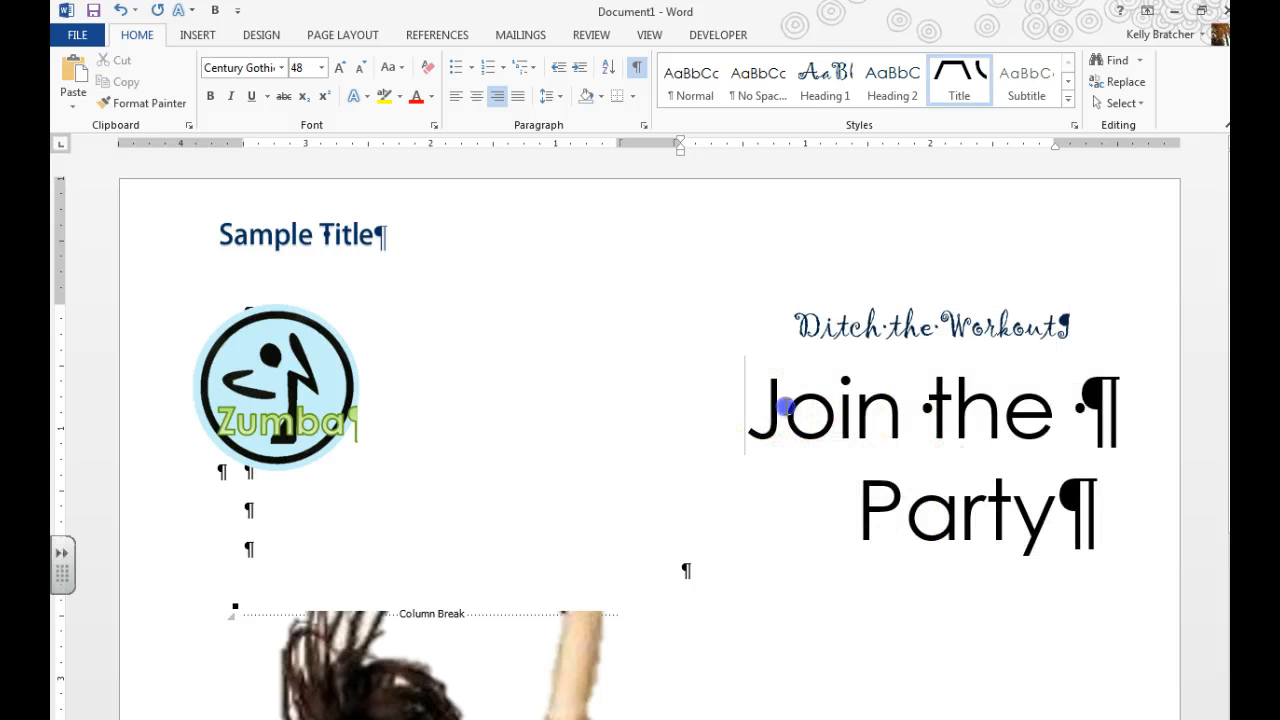
Set the line spacing of the two "Join the Party" lines to 1.0.
left_click_drag(748, 409, 1044, 522)
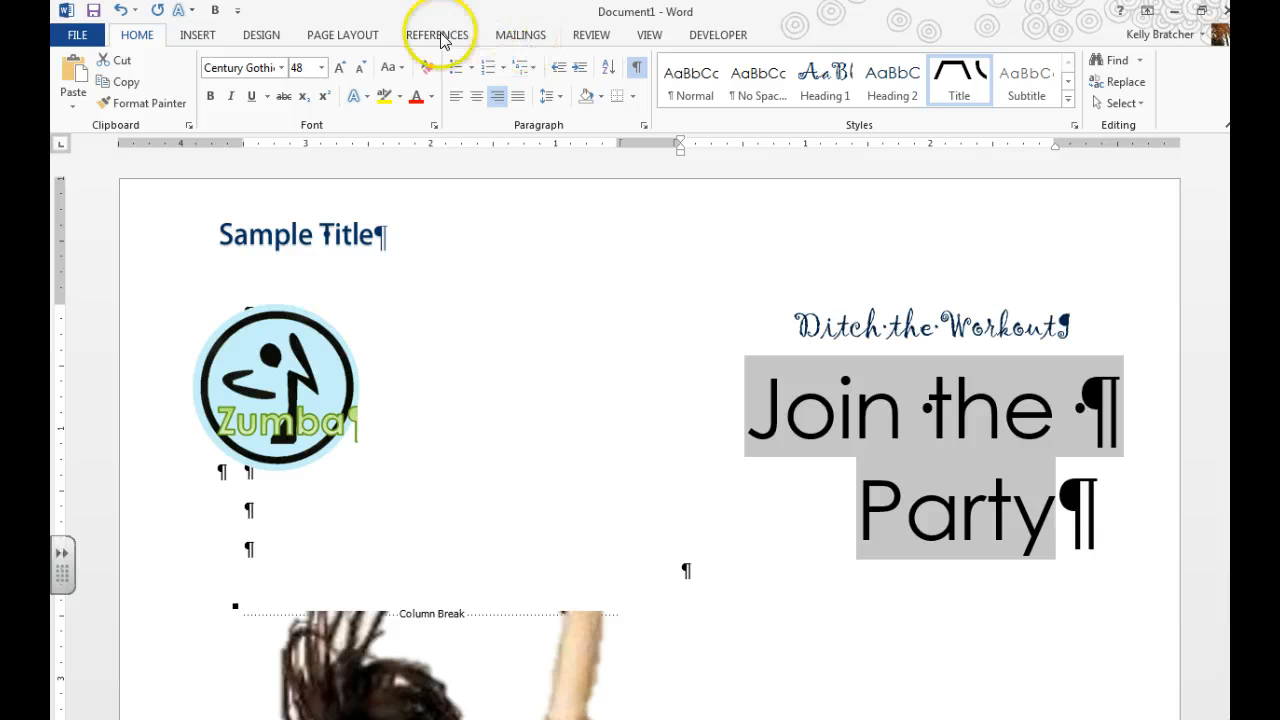
left_click(364, 40)
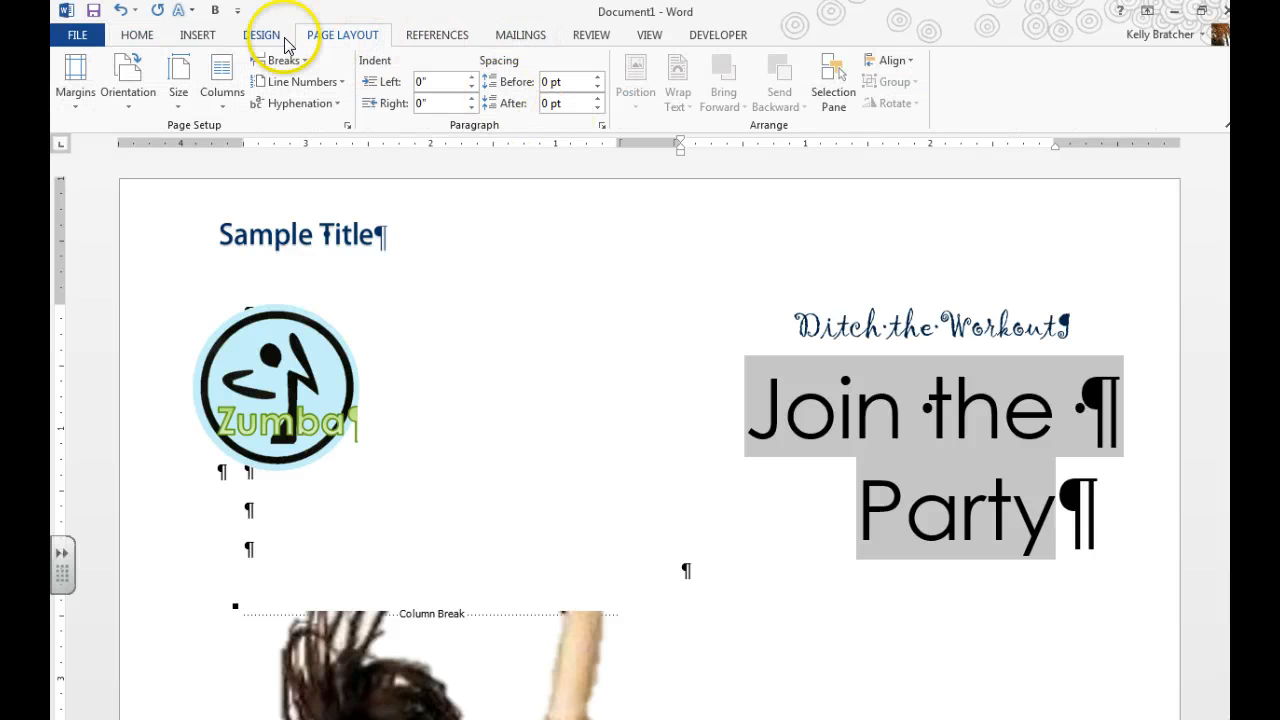
left_click(135, 36)
left_click(553, 97)
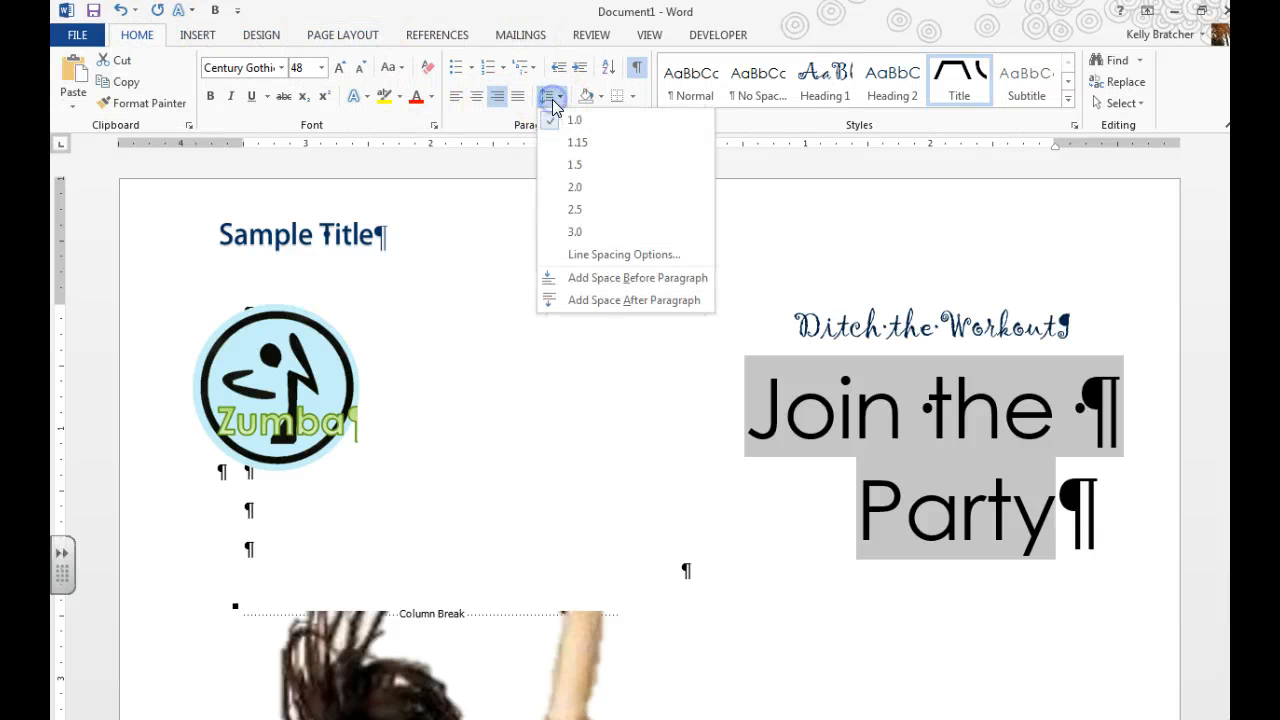
left_click(571, 120)
left_click(908, 468)
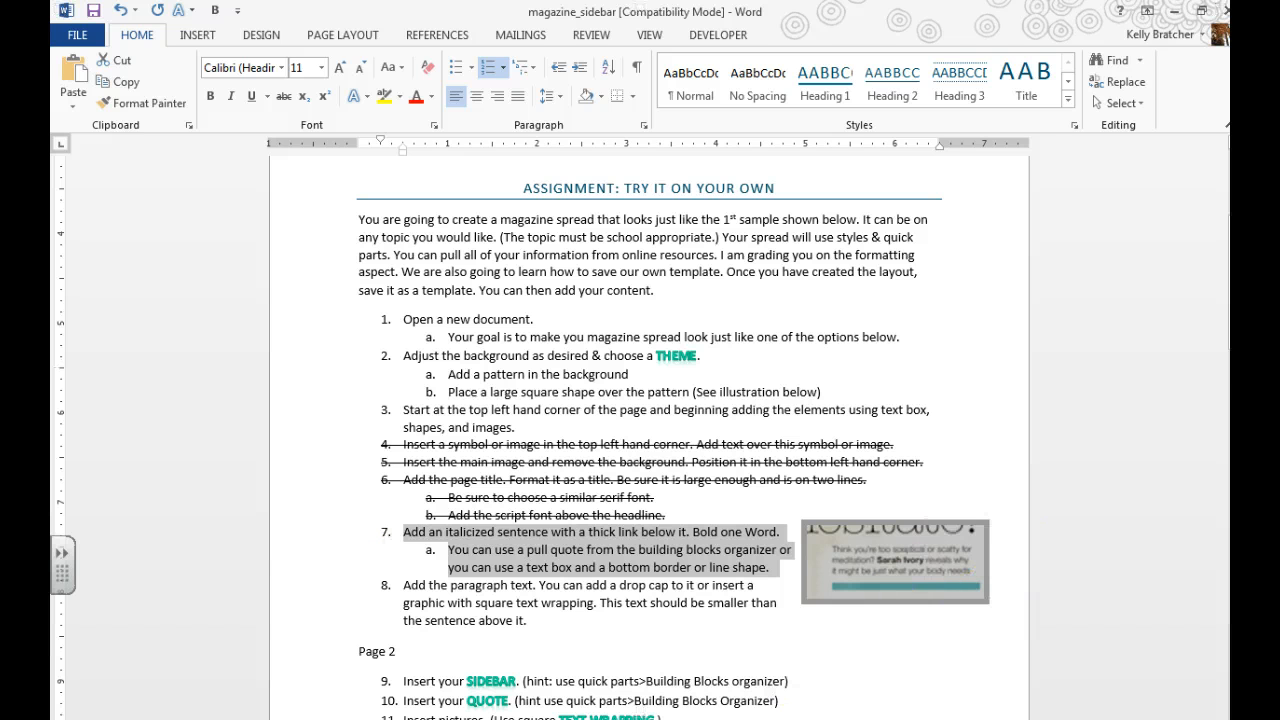
Add an empty paragraph below the "Join the Party" title and insert an Austin Quote text box.
scroll(585, 695, "down", 10)
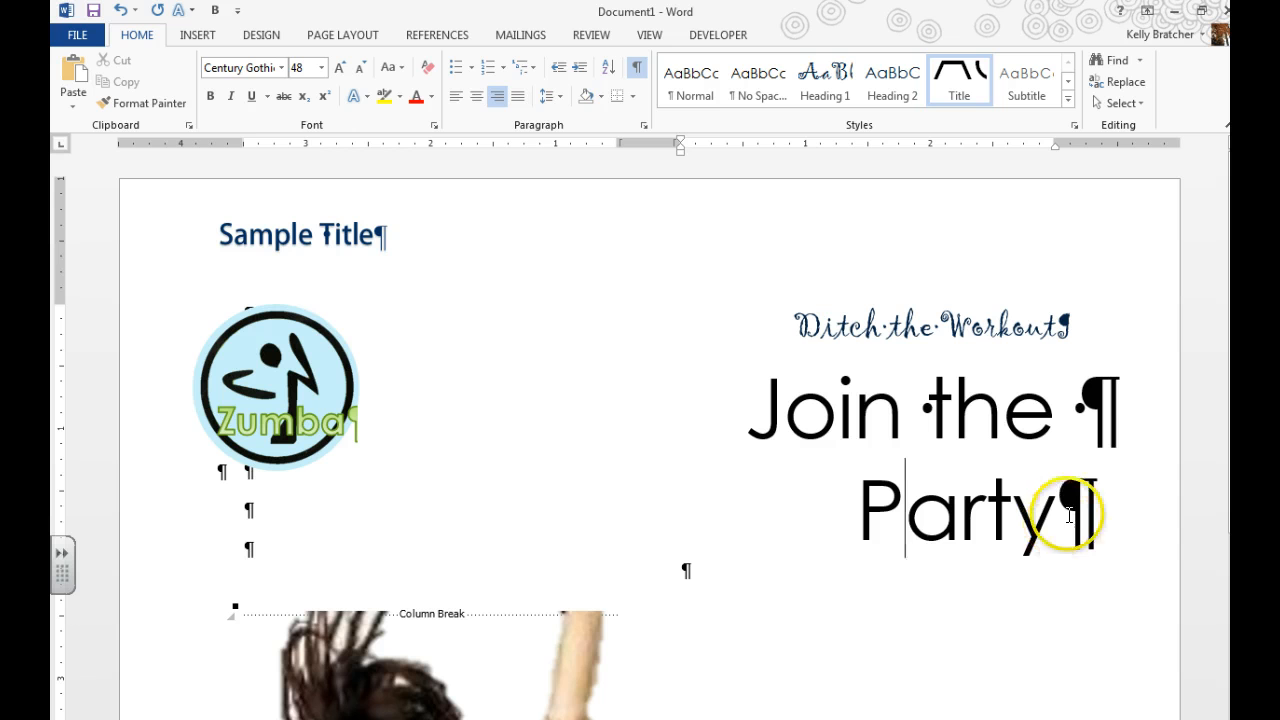
key("Return")
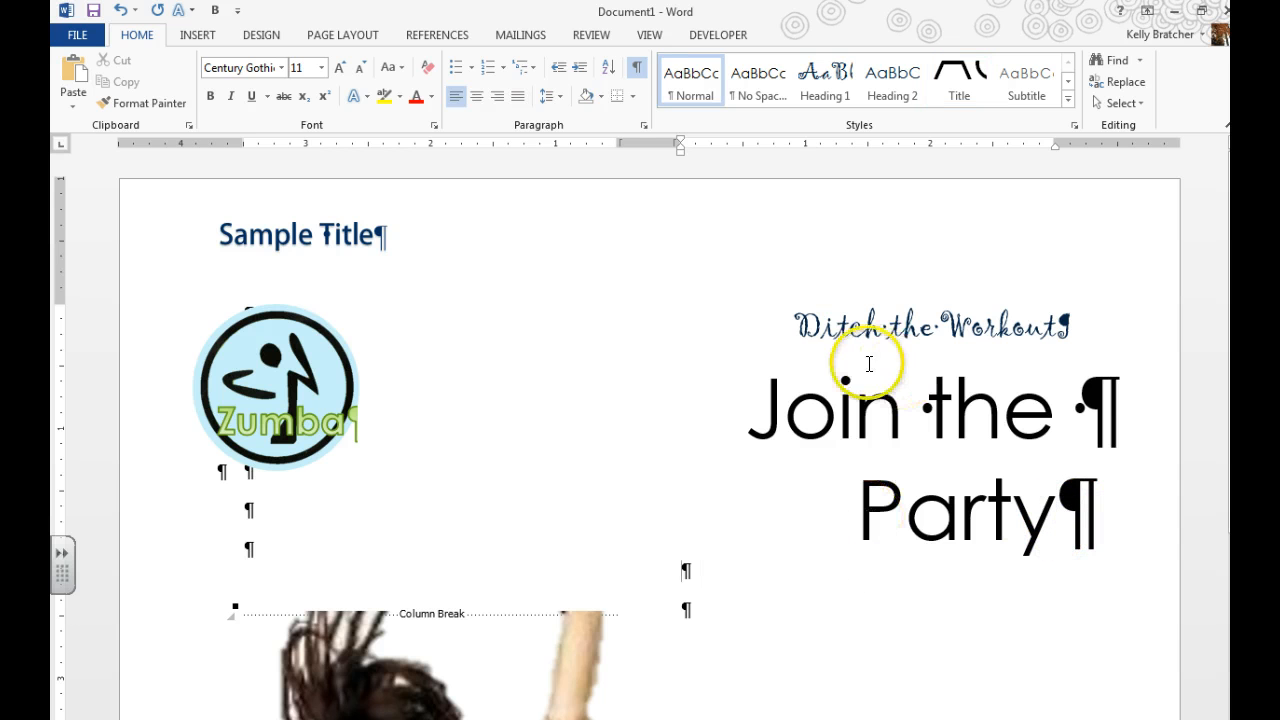
left_click(195, 35)
left_click(922, 100)
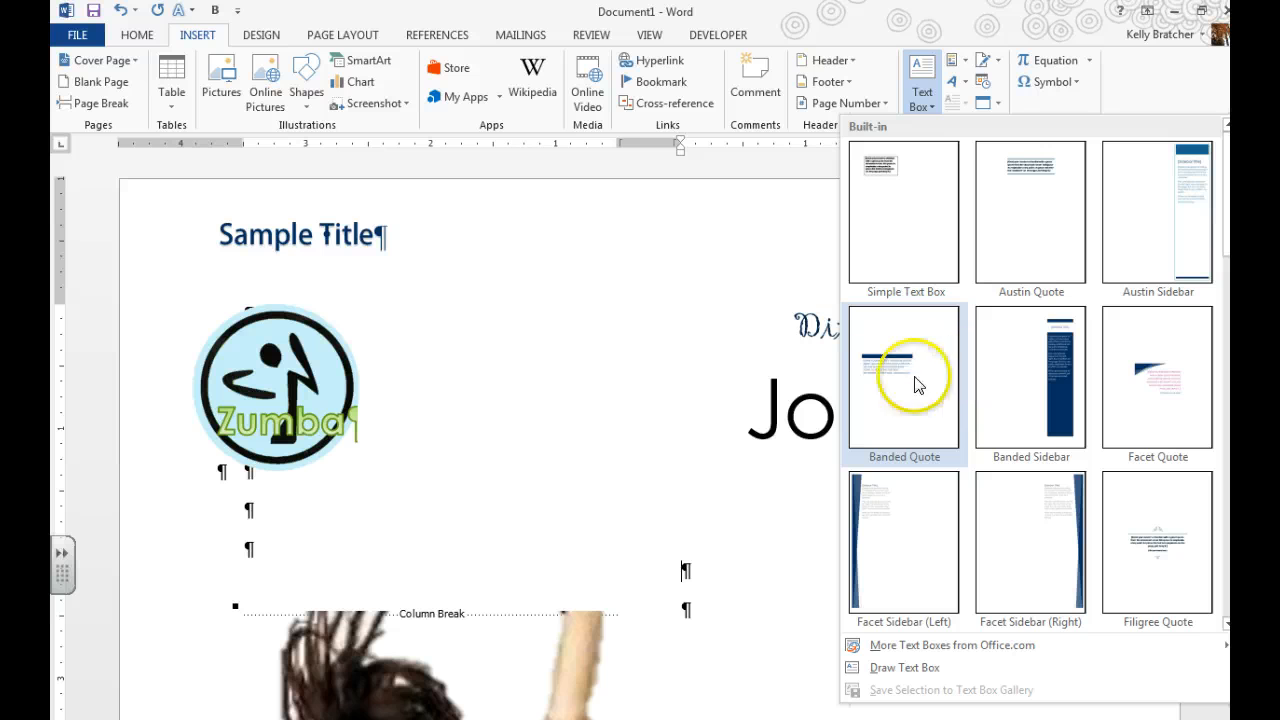
left_click(1052, 207)
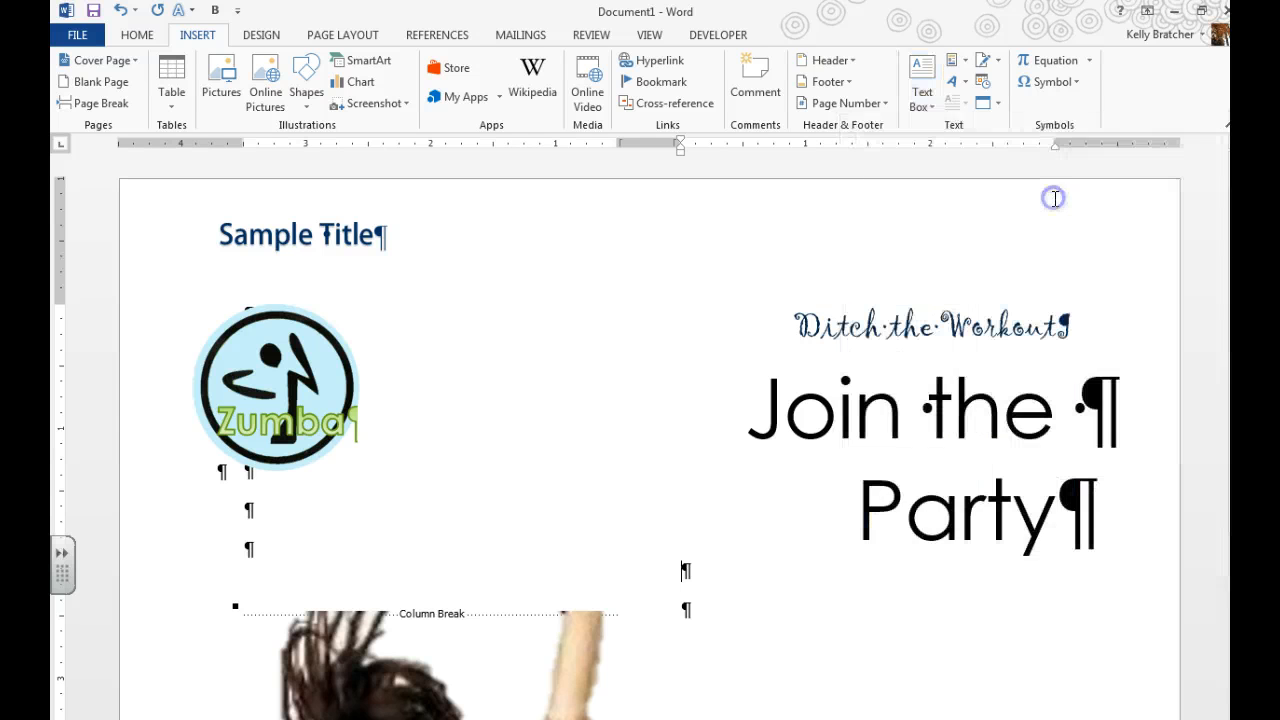
Place the quote box directly below "Party" and replace its placeholder with the testimonial beginning "Zumba made me feel more energetic and confident.".
left_click_drag(721, 598, 1000, 601)
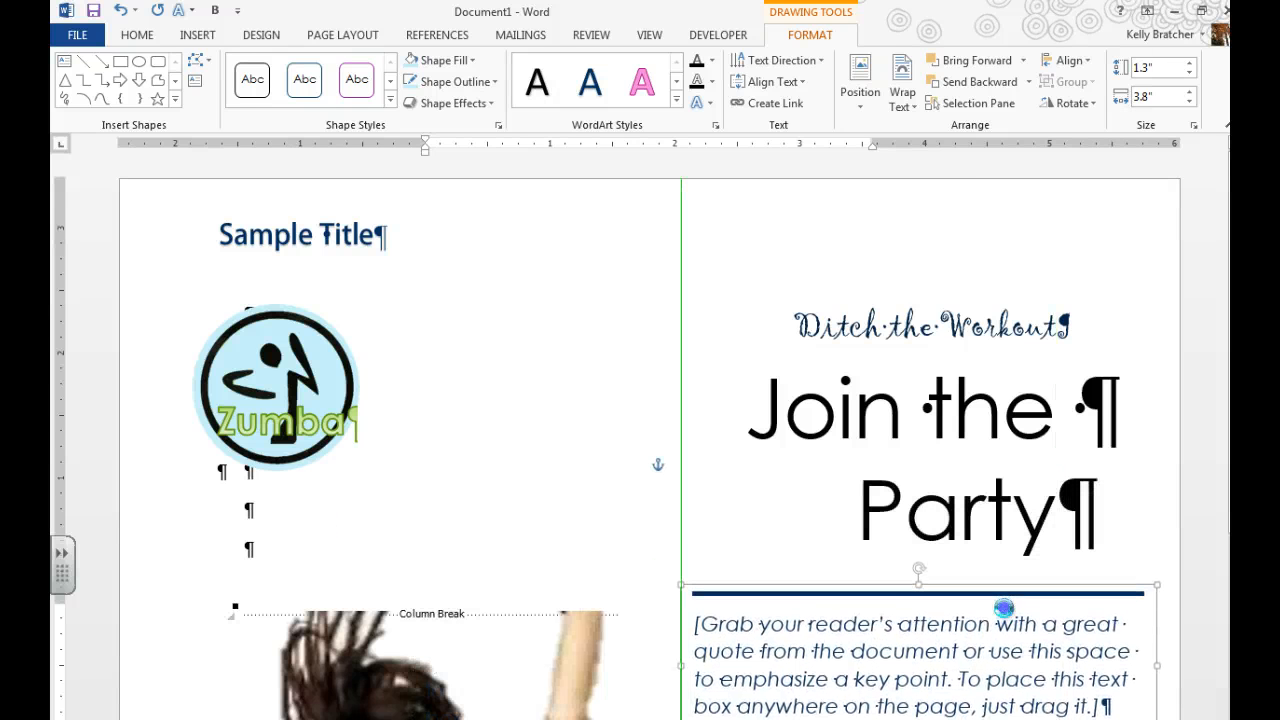
left_click_drag(690, 665, 706, 665)
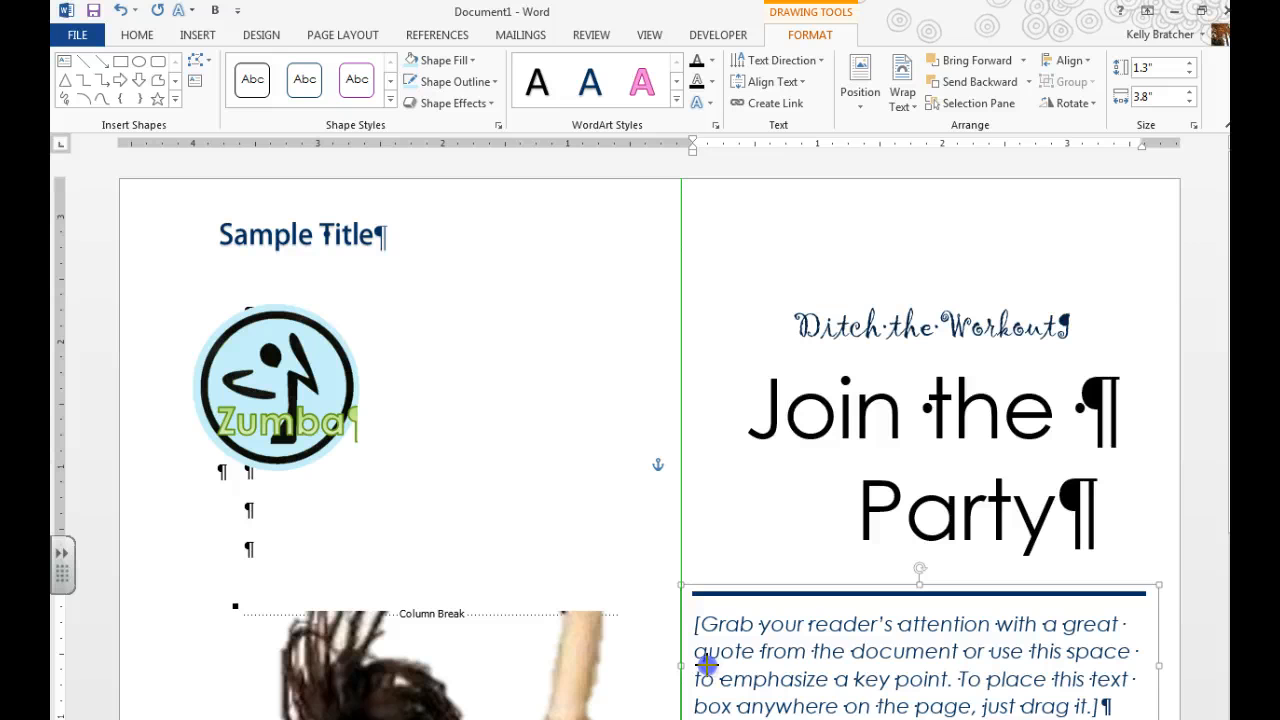
triple_click(851, 678)
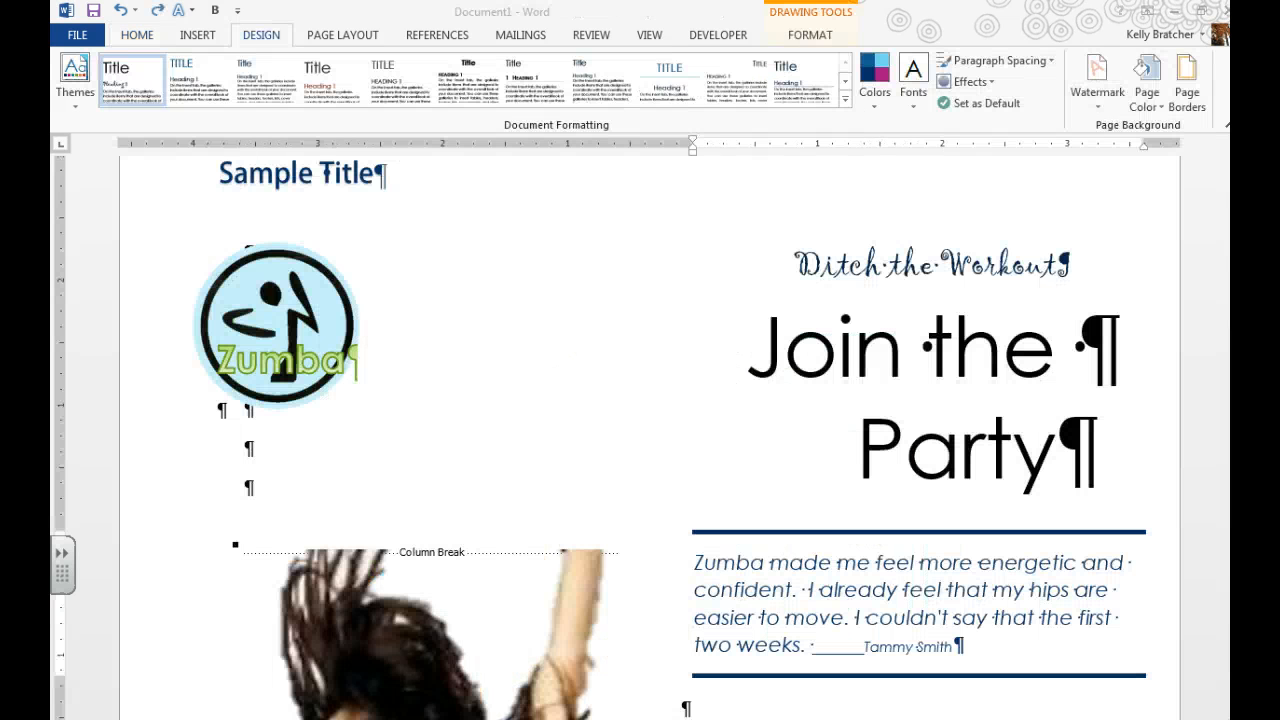
Remove the top border from the testimonial paragraph in the quote box.
left_click(789, 566)
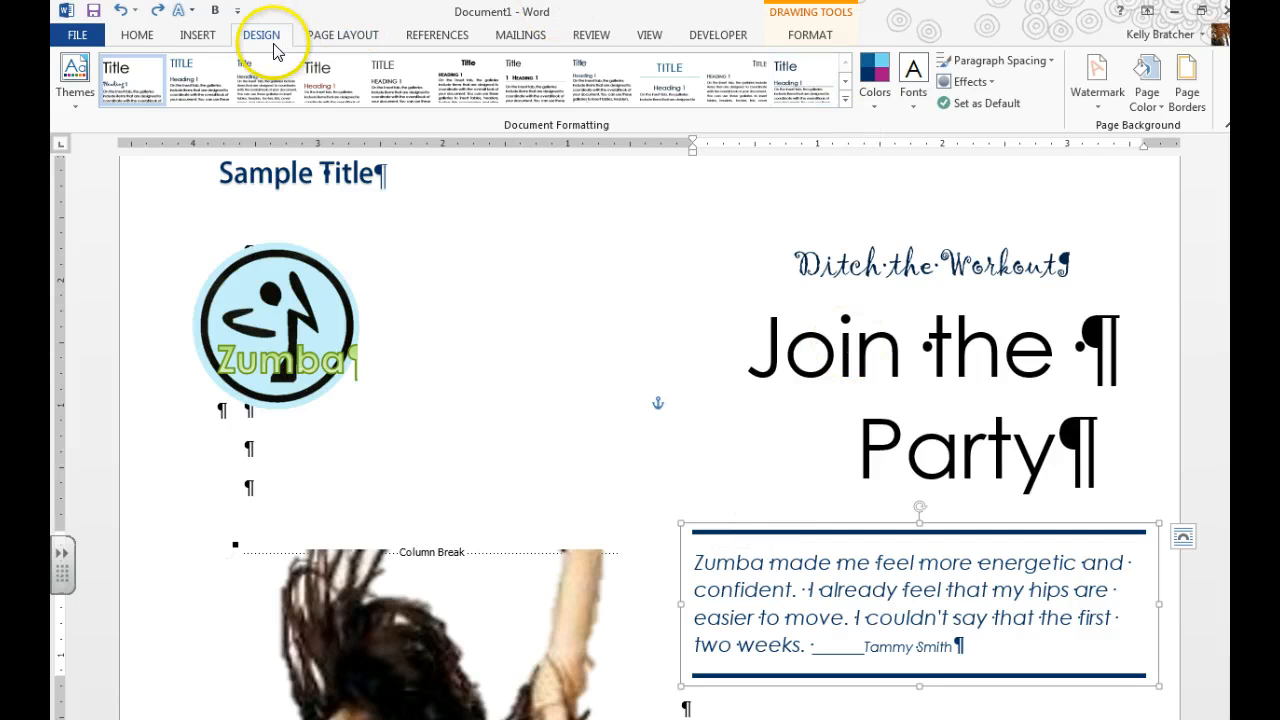
left_click(1203, 98)
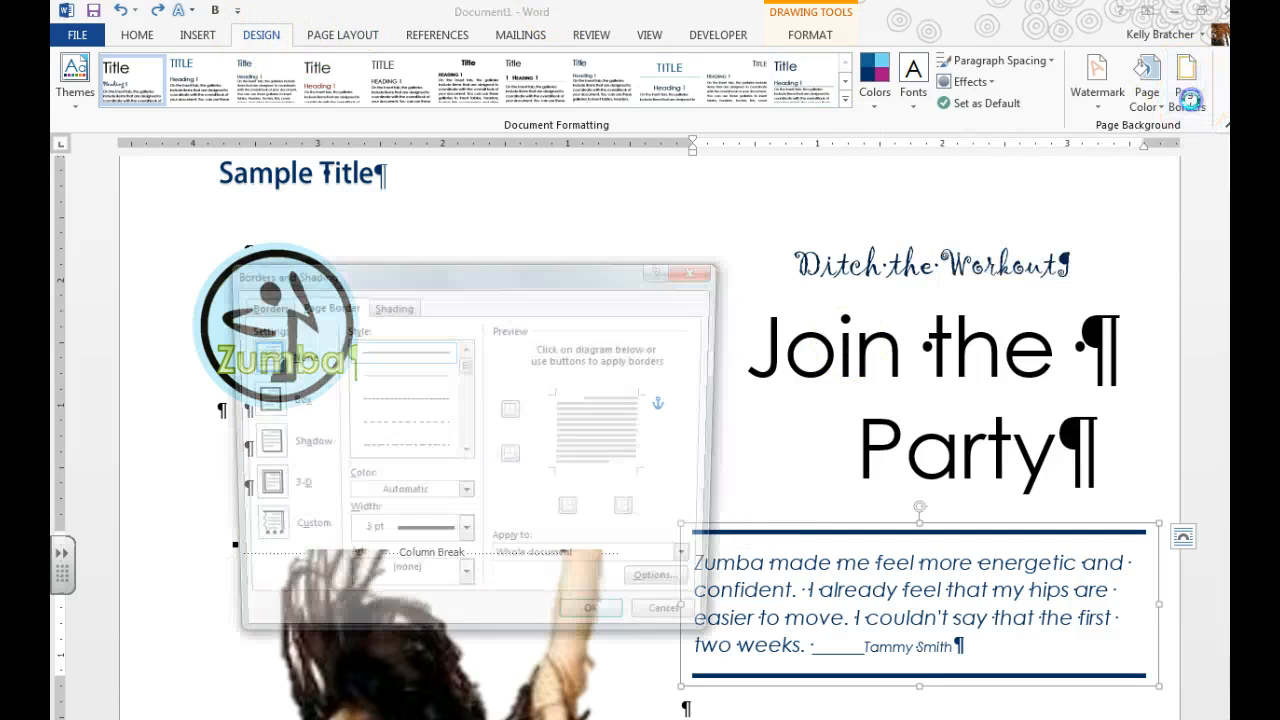
left_click(257, 307)
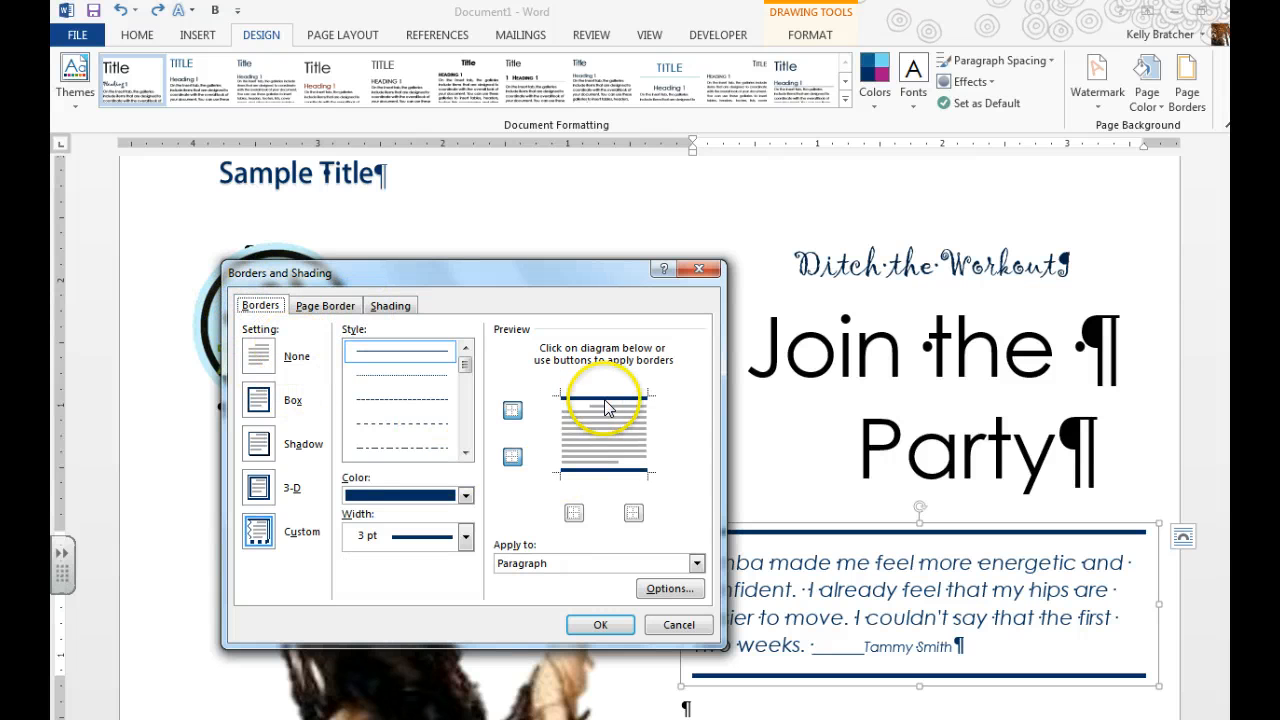
left_click(512, 410)
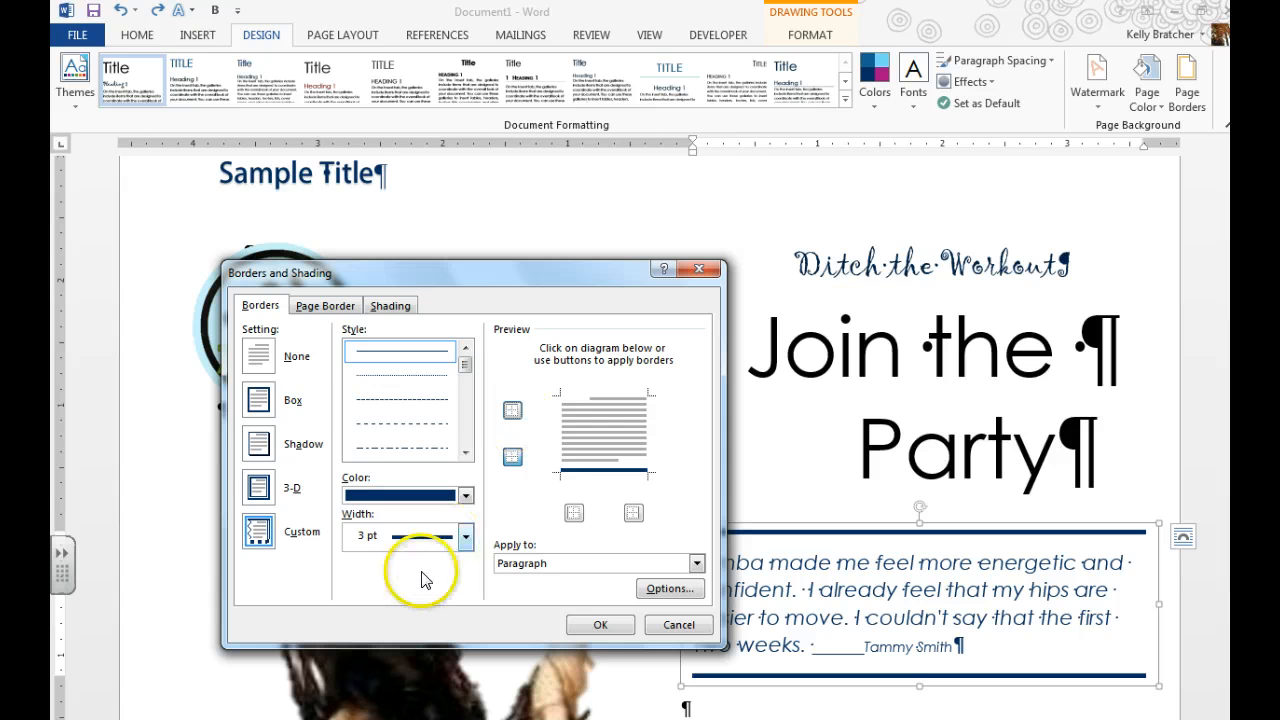
Change the bottom border of the testimonial paragraph to a 6 pt line.
left_click(466, 540)
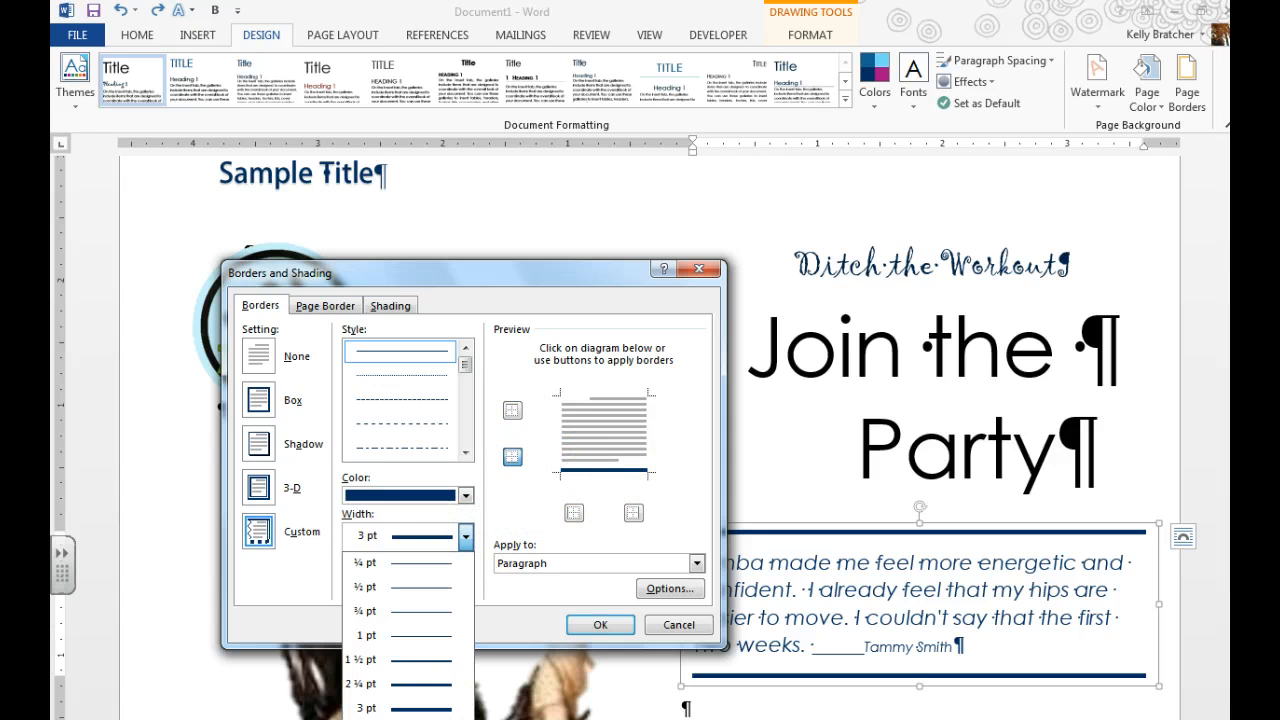
left_click(400, 719)
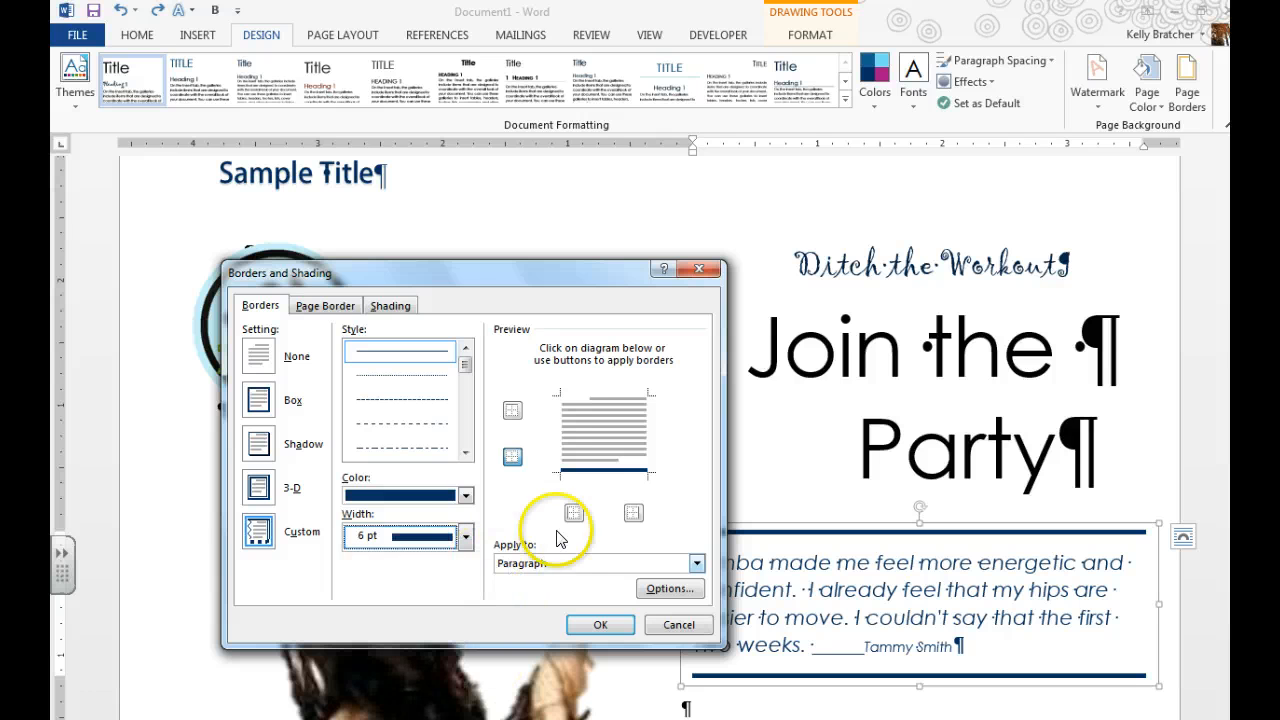
left_click(512, 458)
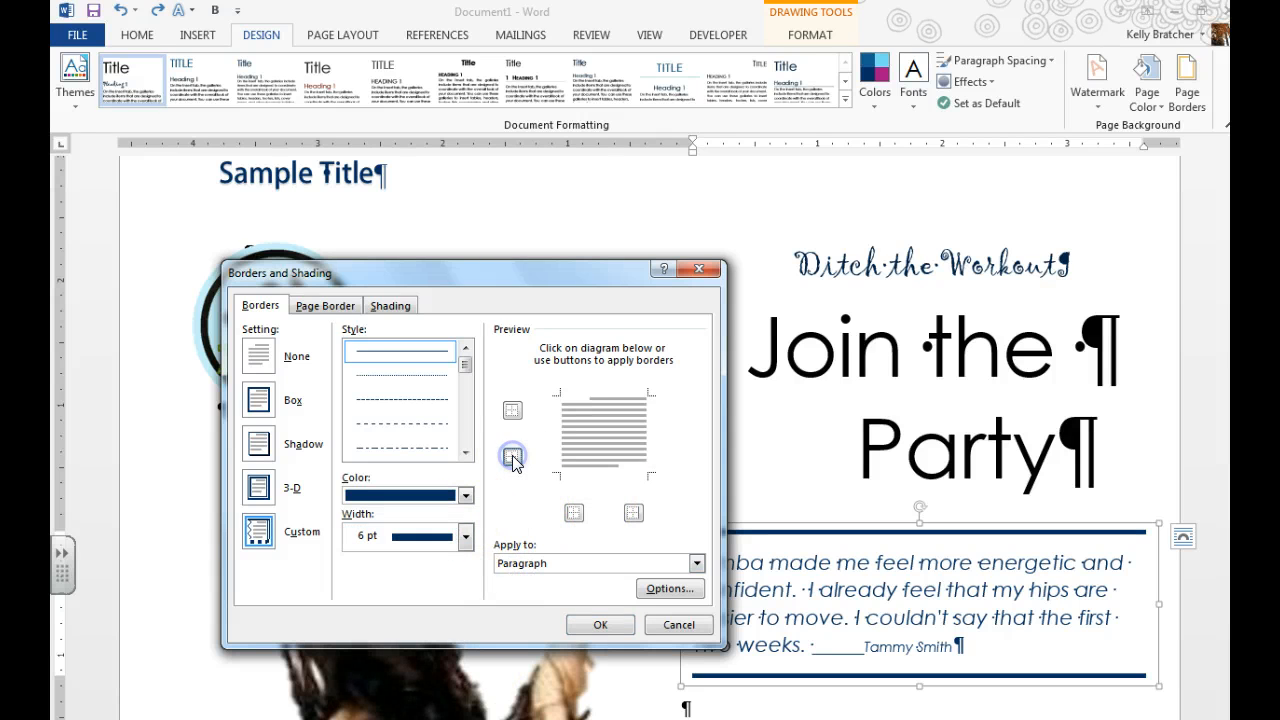
left_click(592, 627)
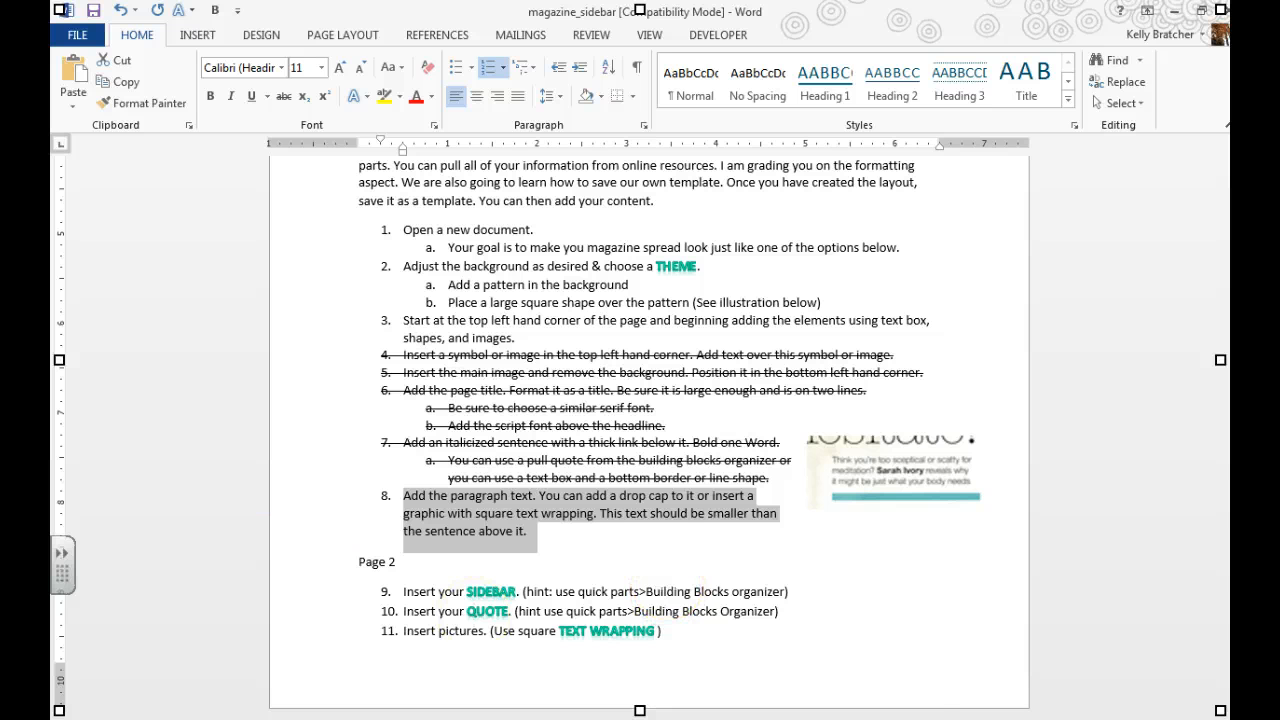
Justify the body paragraph that begins "We take the "work" out of workout" below the quote.
scroll(645, 589, "down", 10)
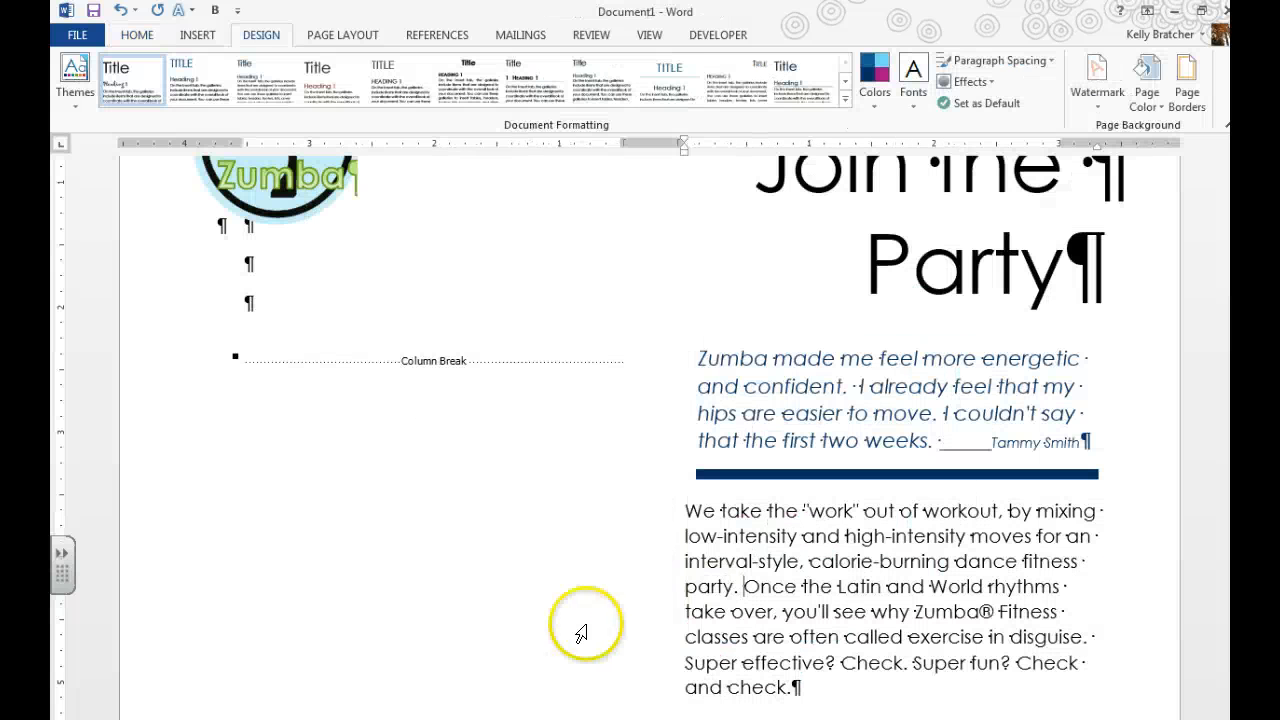
left_click(766, 561)
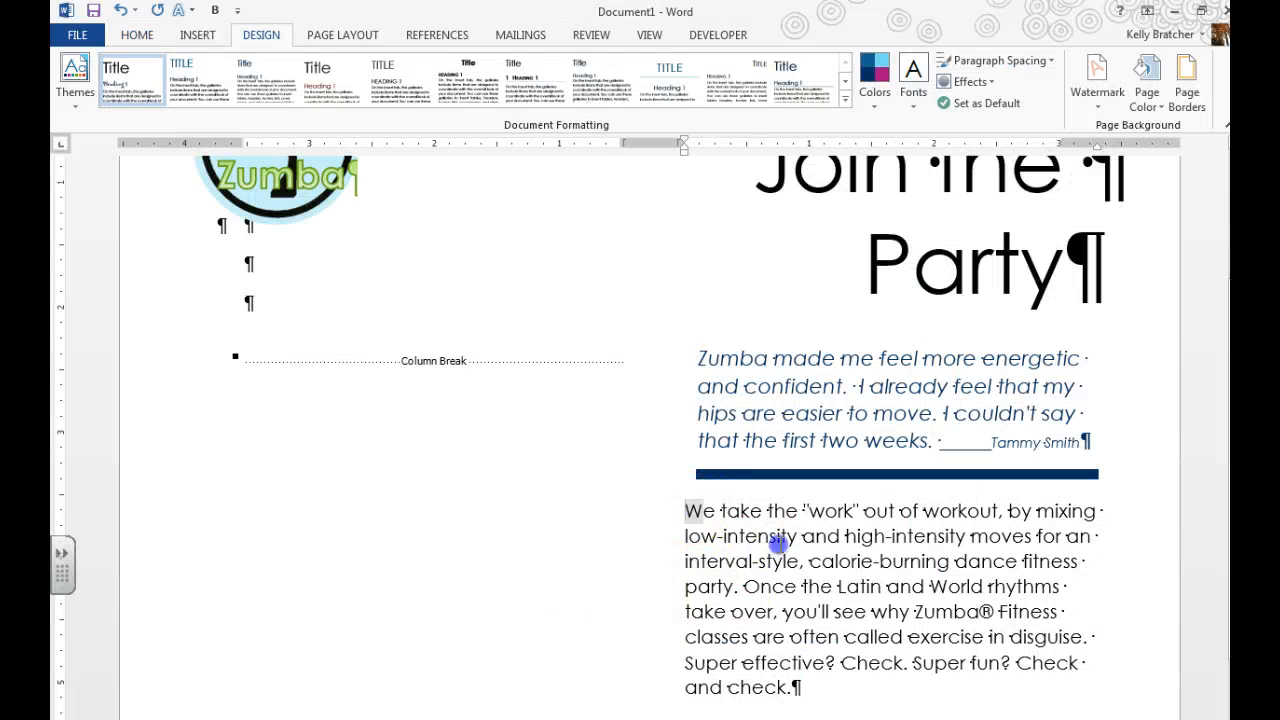
left_click_drag(778, 543, 834, 688)
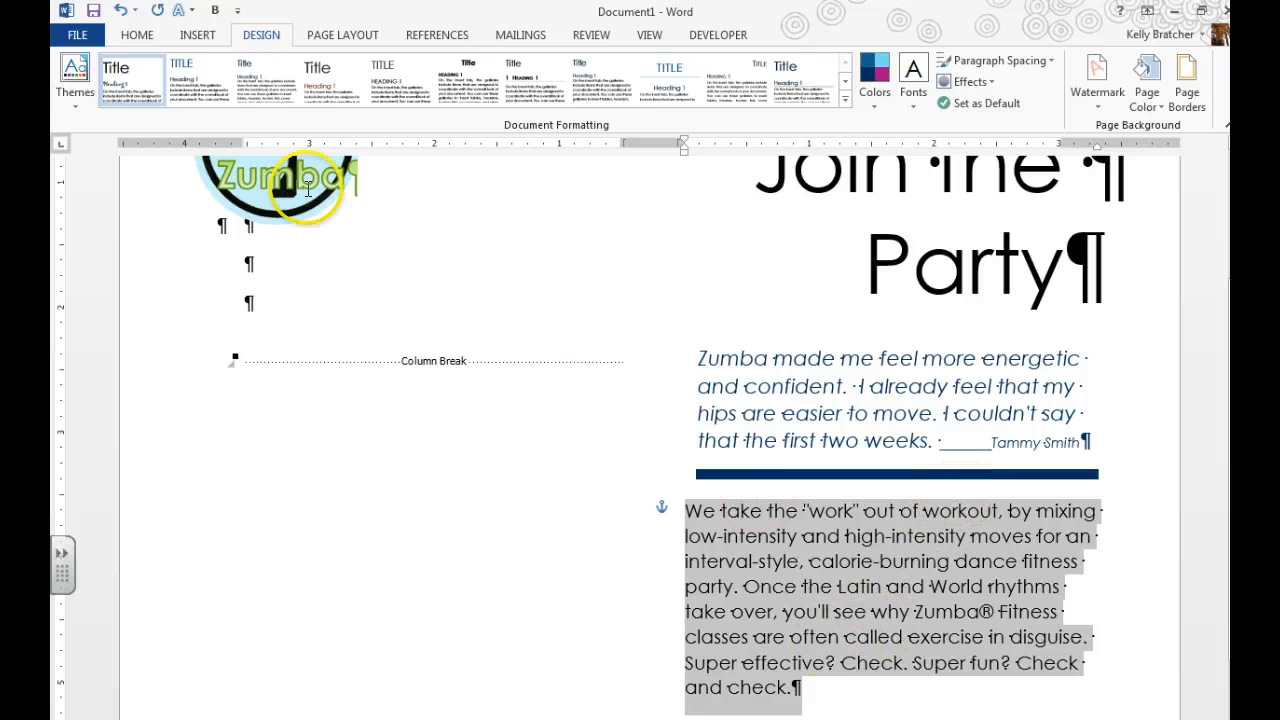
left_click(140, 34)
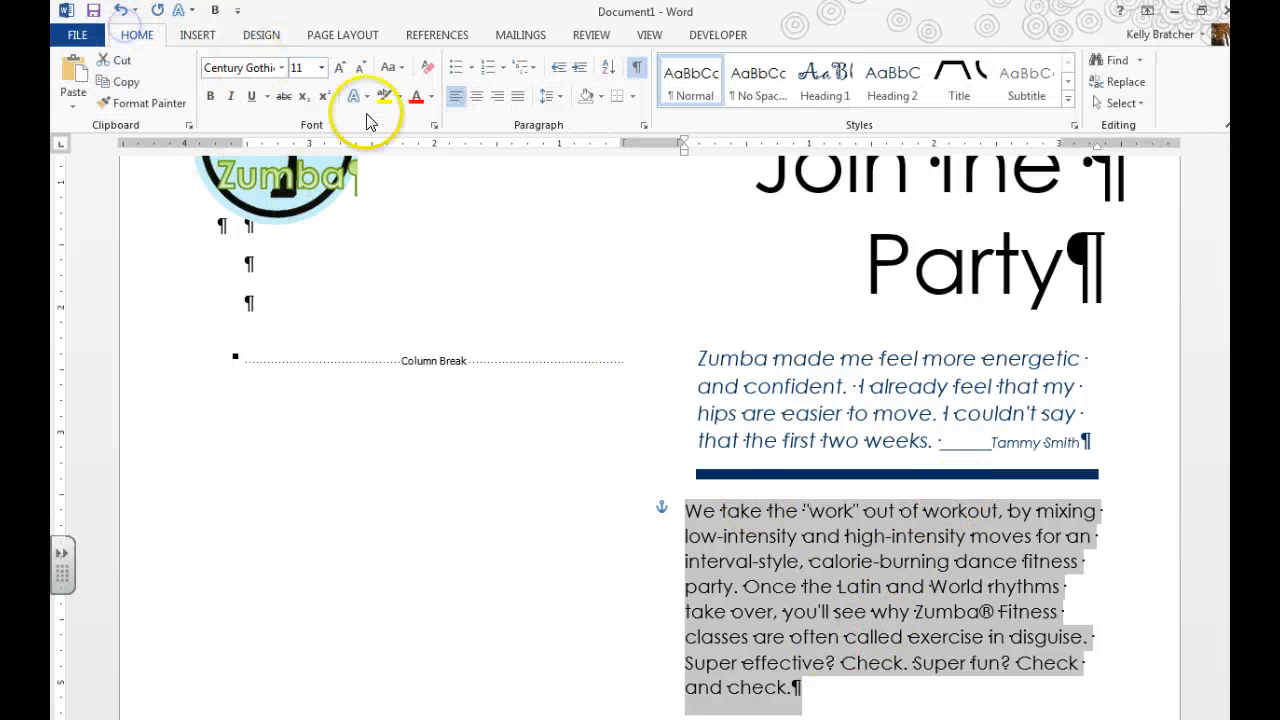
left_click(517, 97)
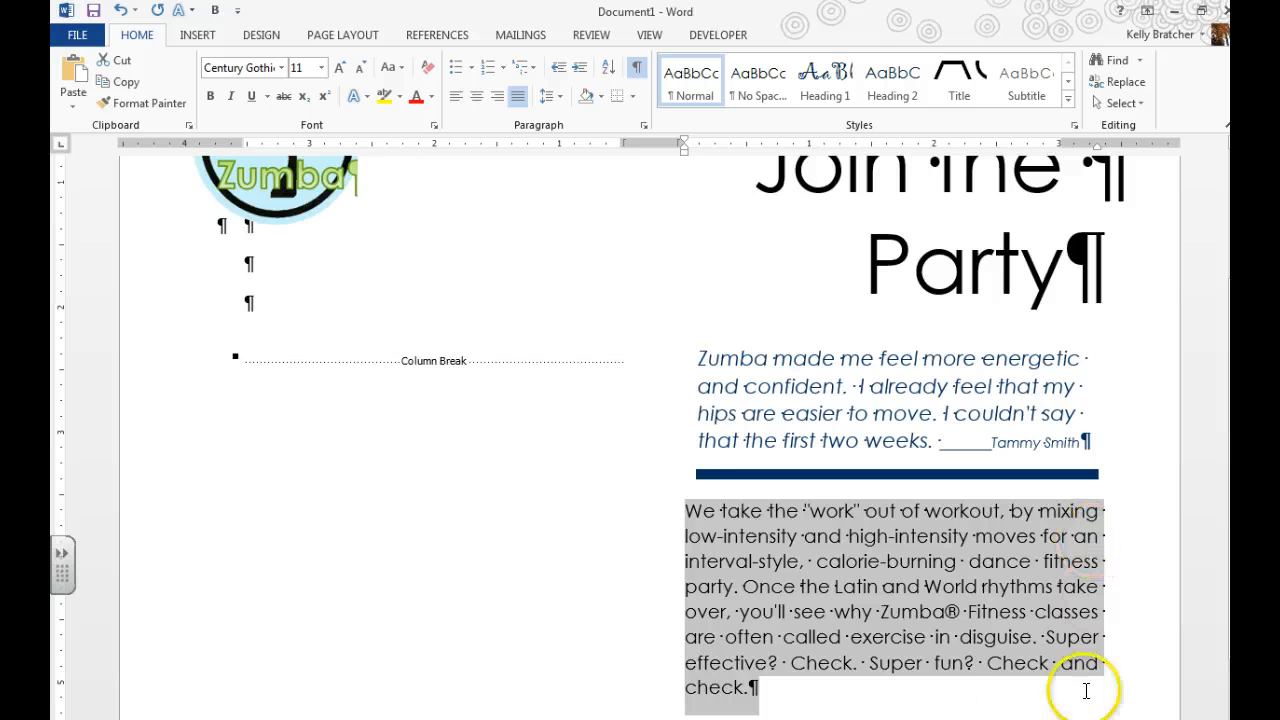
Insert ">>" at the start of the body paragraph, directly before "We take".
left_click(690, 510)
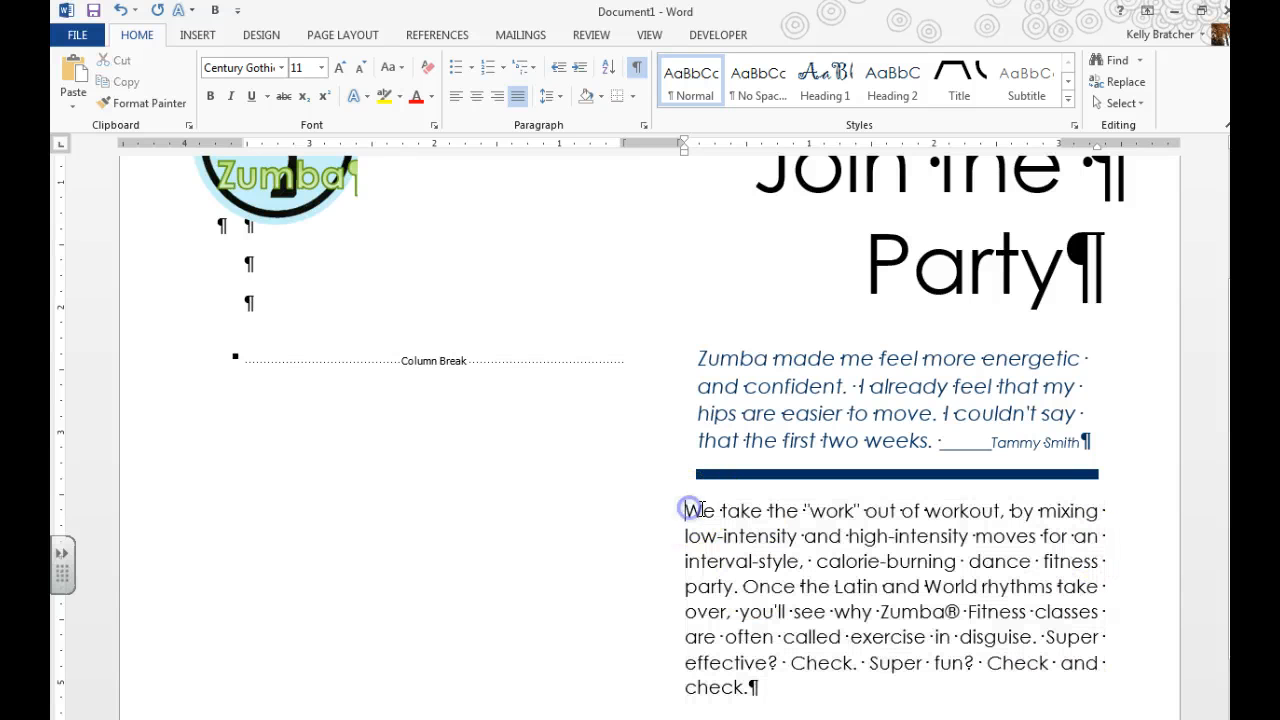
type("\"")
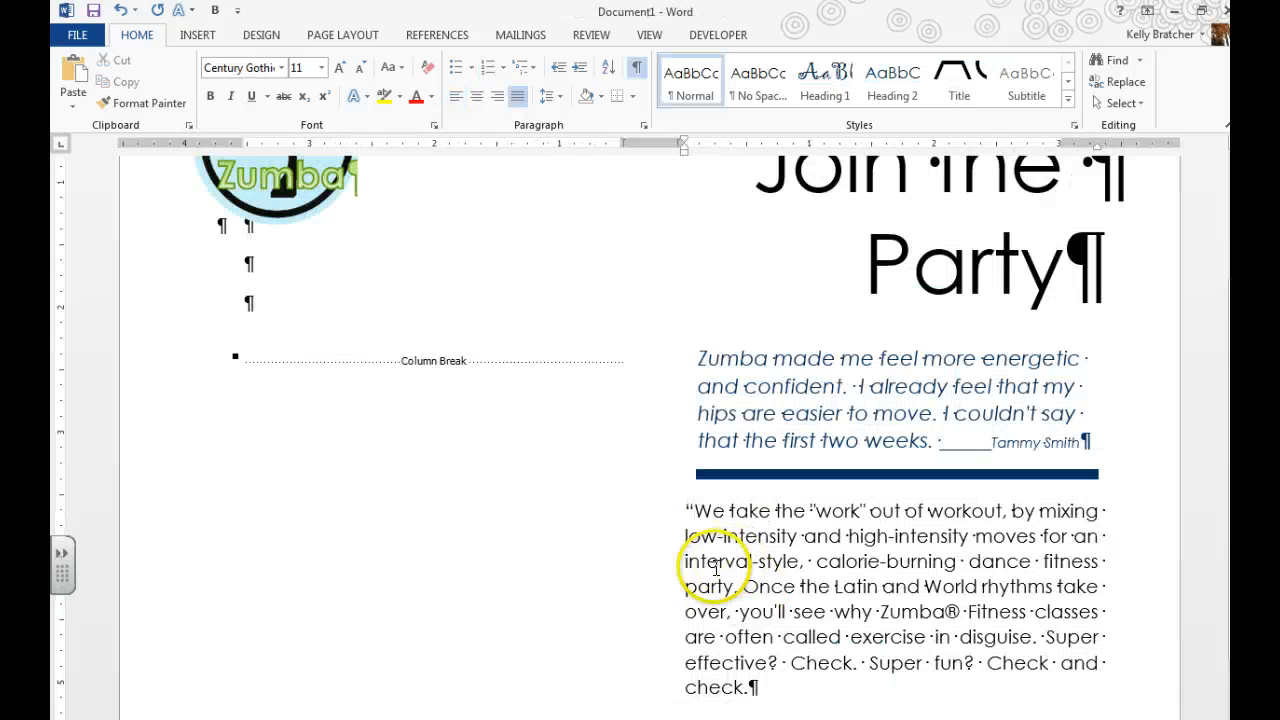
key("BackSpace")
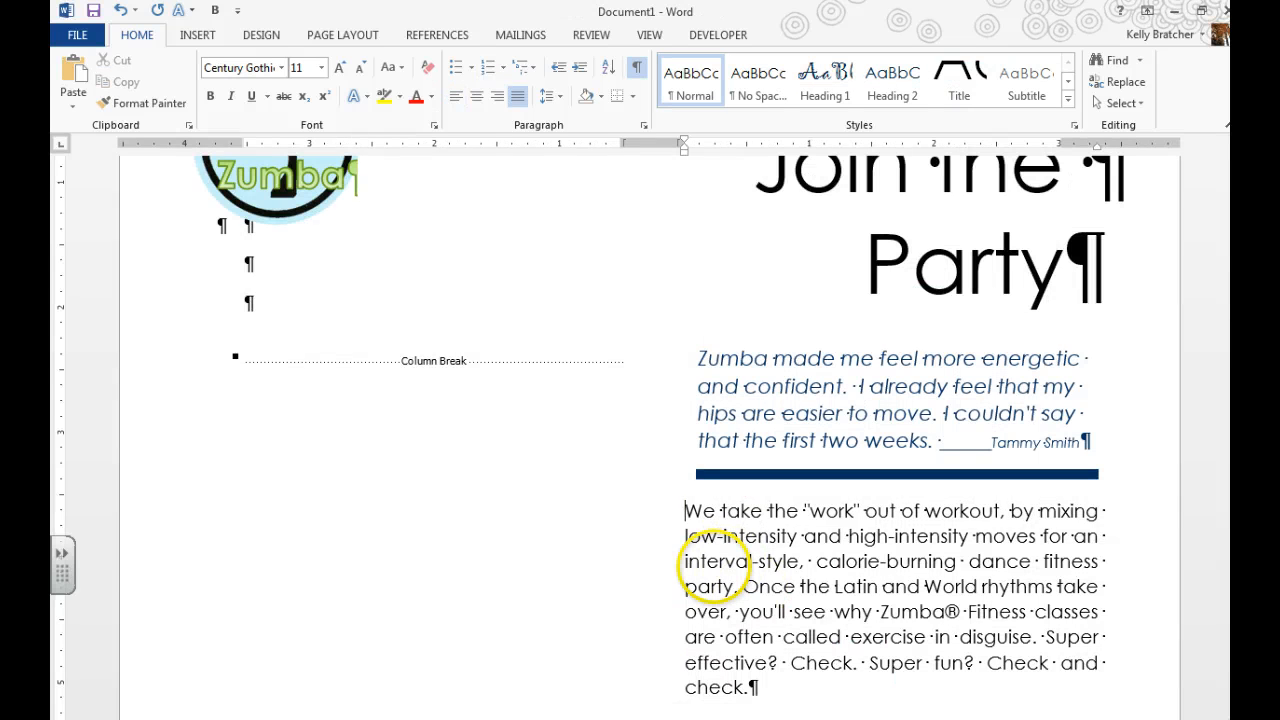
type(">>")
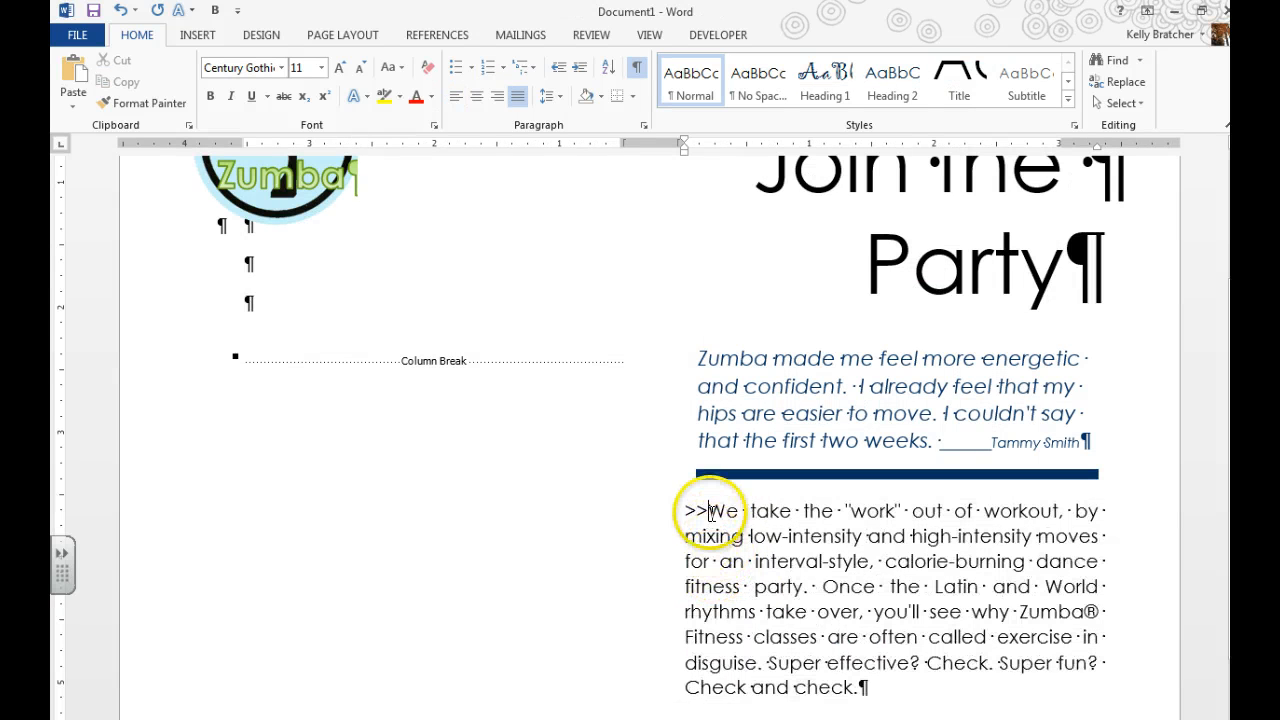
Turn the ">>" before "We take" at the start of the body paragraph into a Dropped drop cap.
left_click_drag(681, 509, 682, 508)
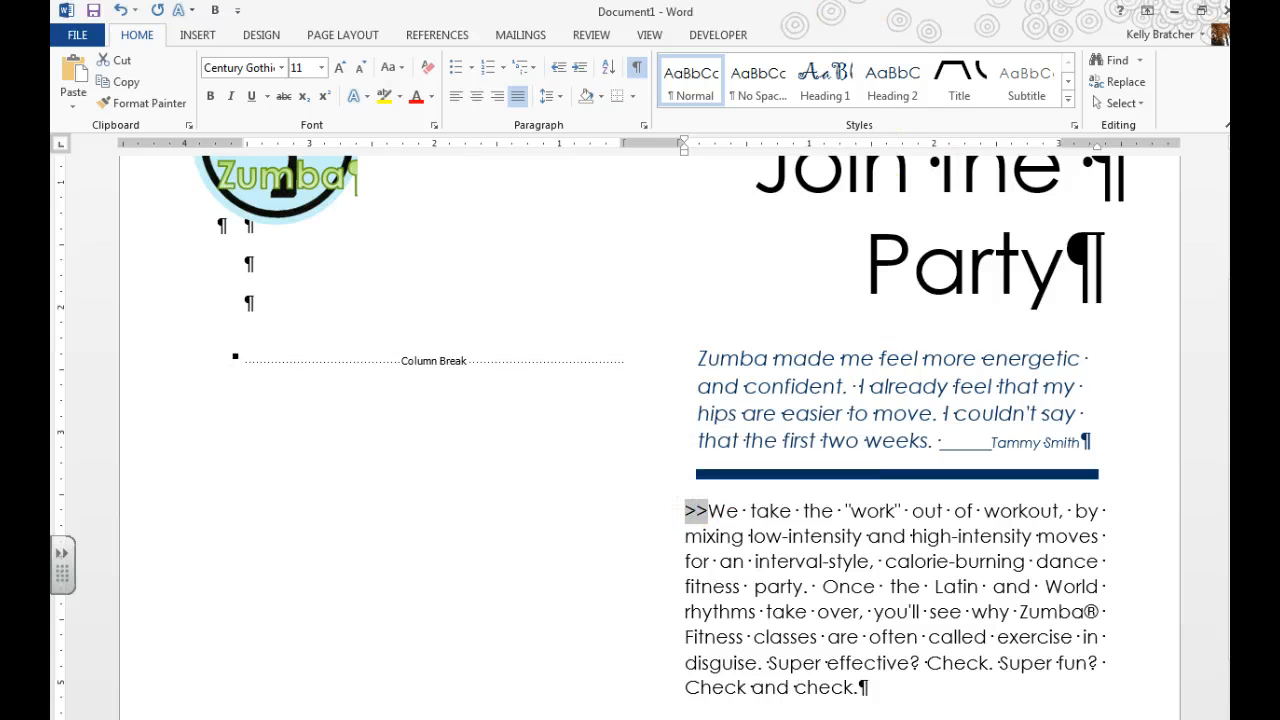
left_click(190, 32)
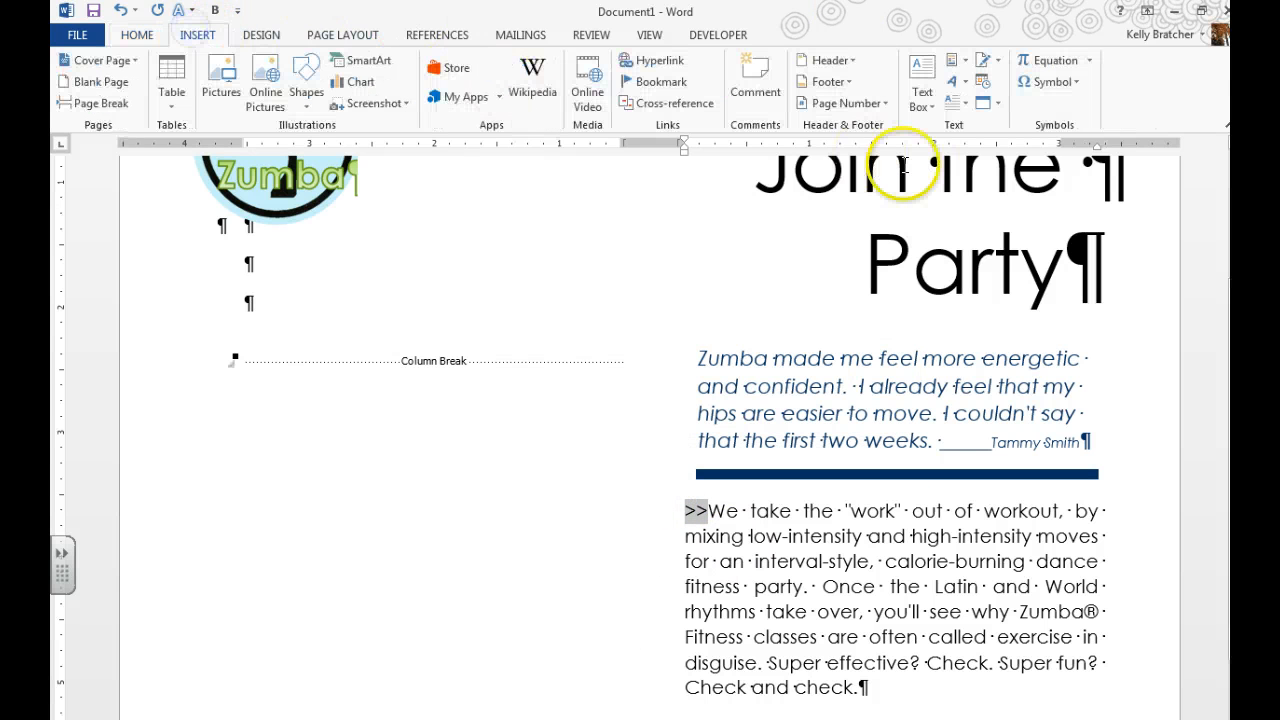
left_click(955, 106)
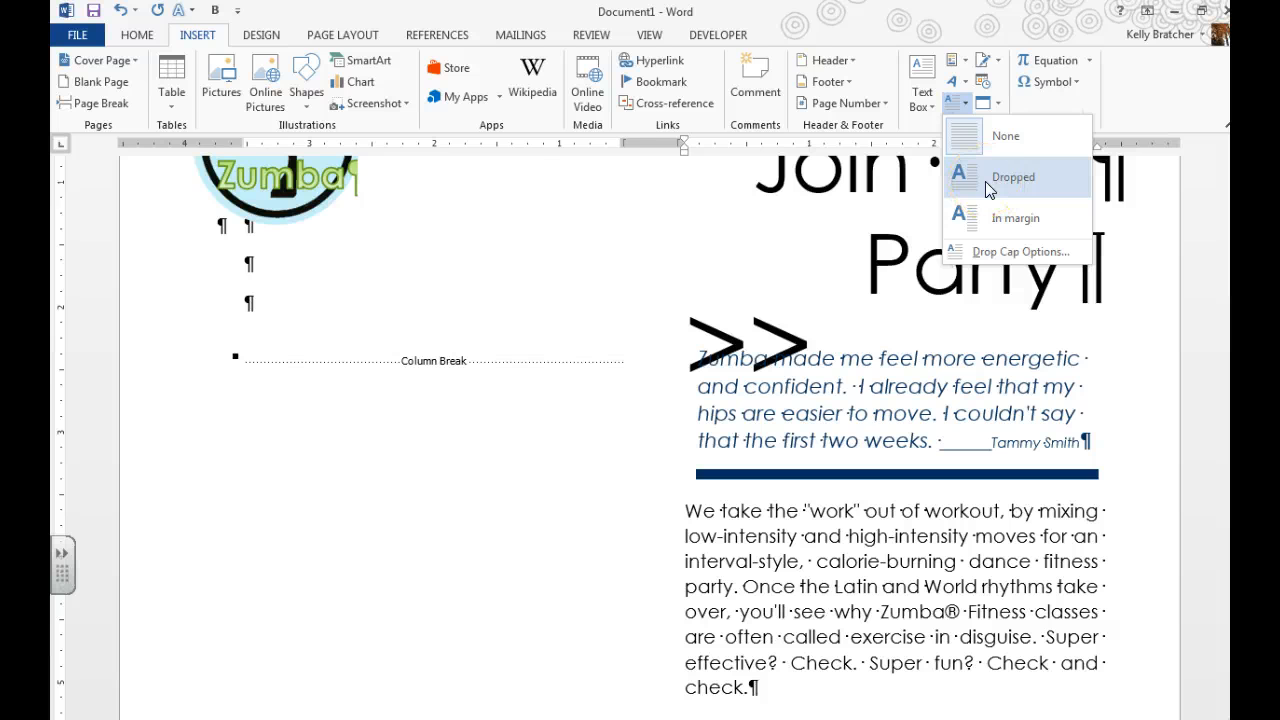
left_click(985, 181)
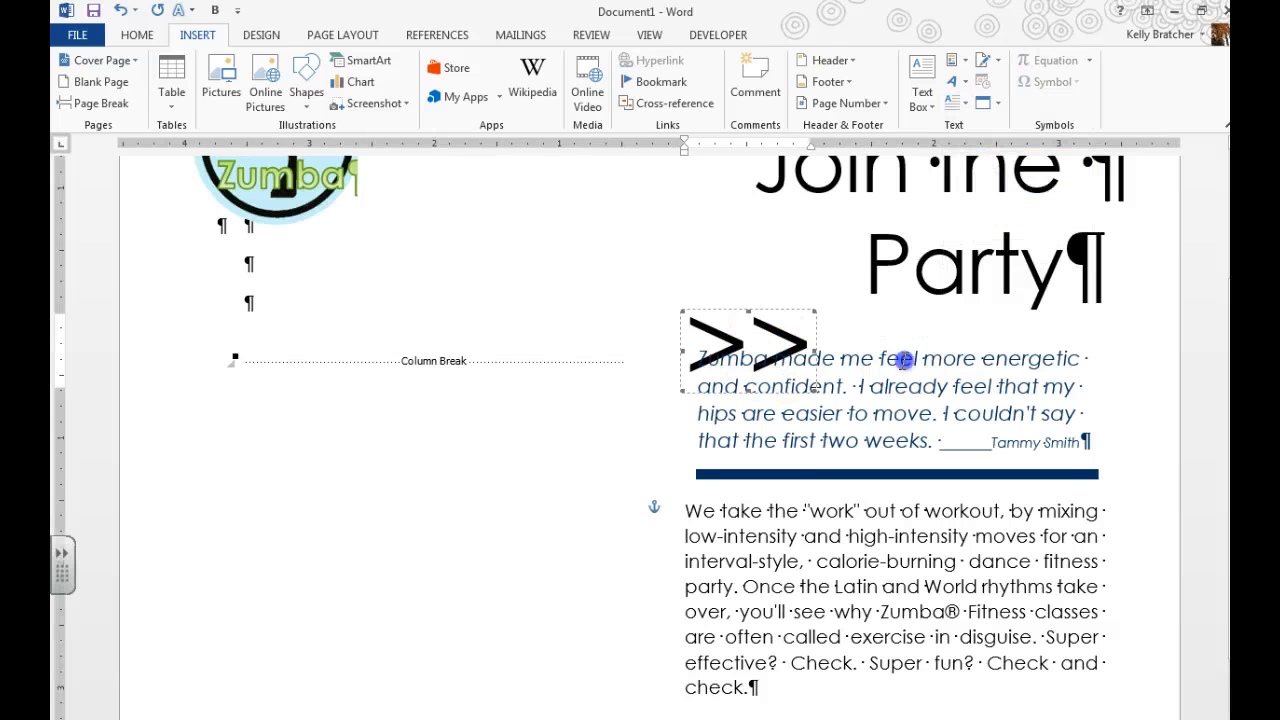
Place the quote text box in line with the text directly beneath the "Join the Party" title and check its text-wrapping options.
left_click(904, 360)
left_click_drag(942, 340, 942, 318)
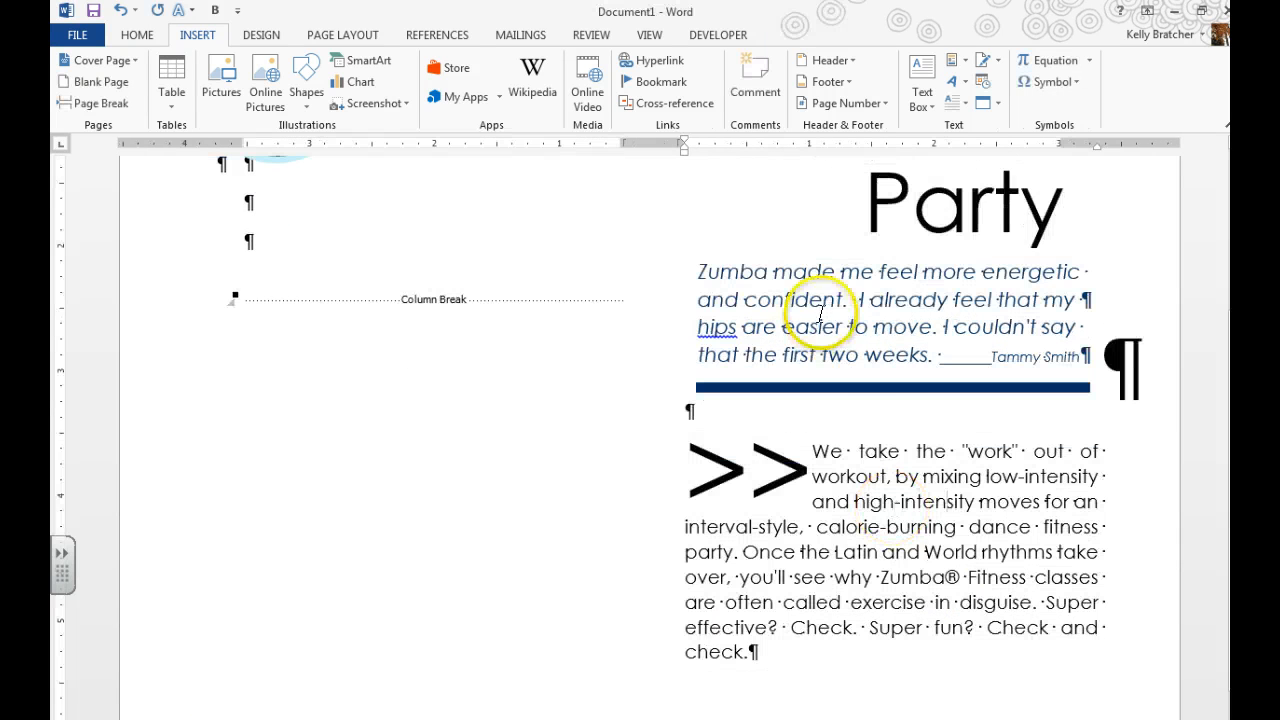
left_click(823, 317)
scroll(876, 395, "up", 2)
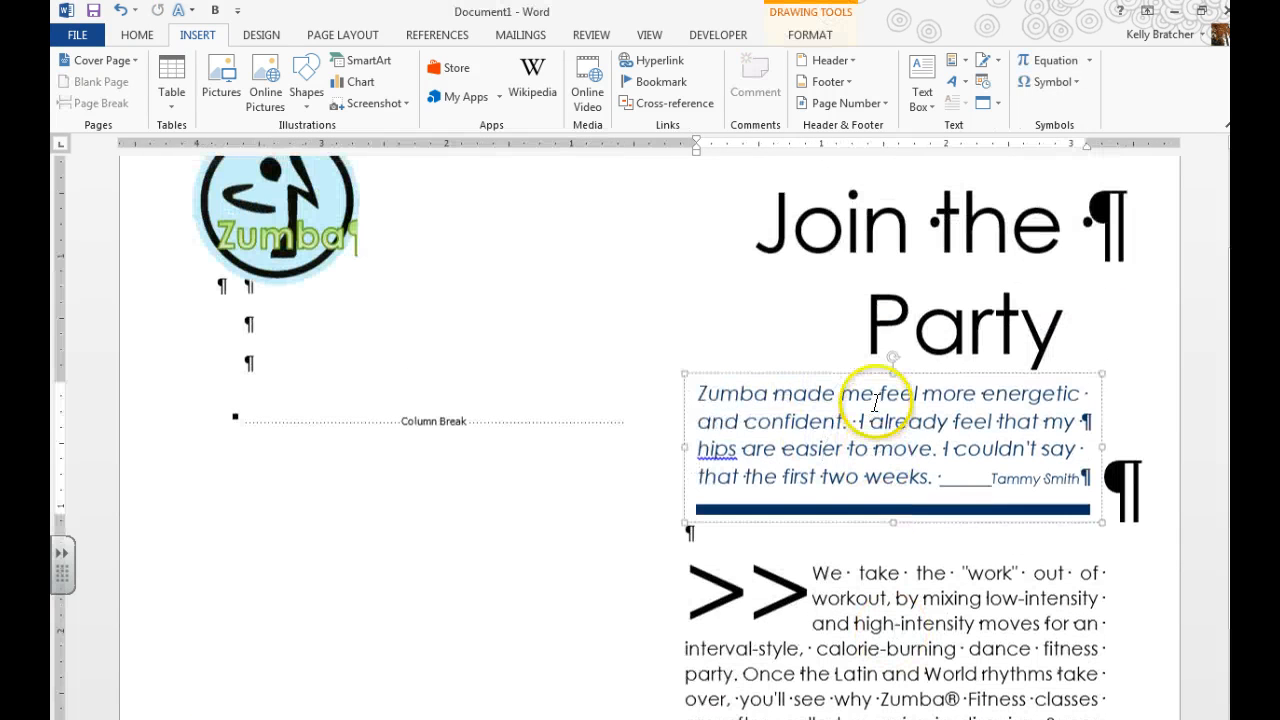
left_click(794, 376)
double_click(794, 378)
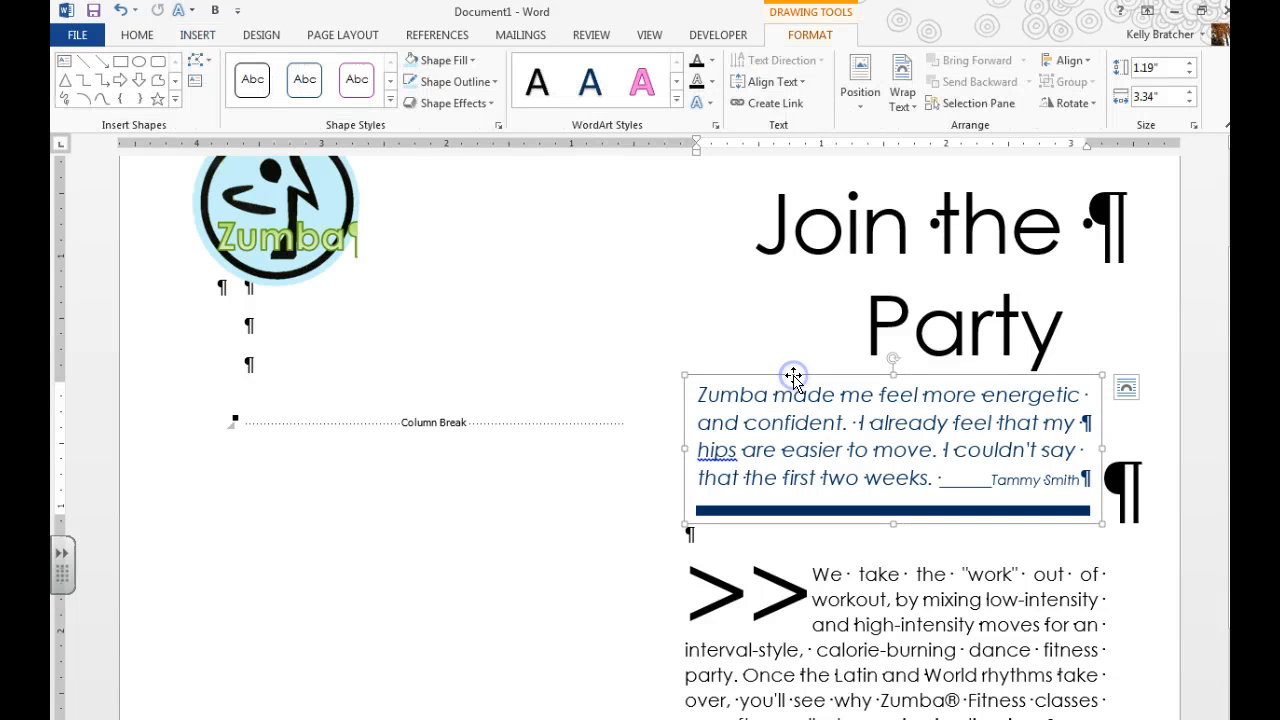
left_click(903, 102)
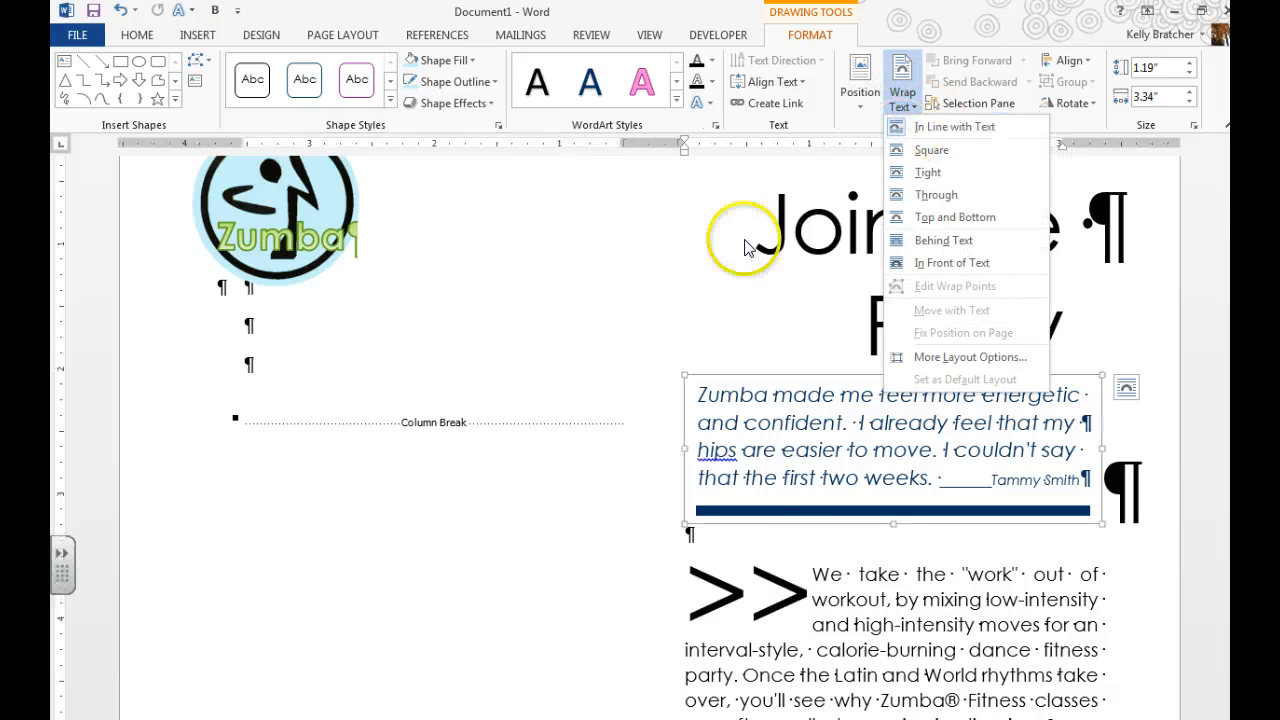
left_click(704, 316)
Change the font colour of the ">>" drop cap to light blue.
left_click(774, 573)
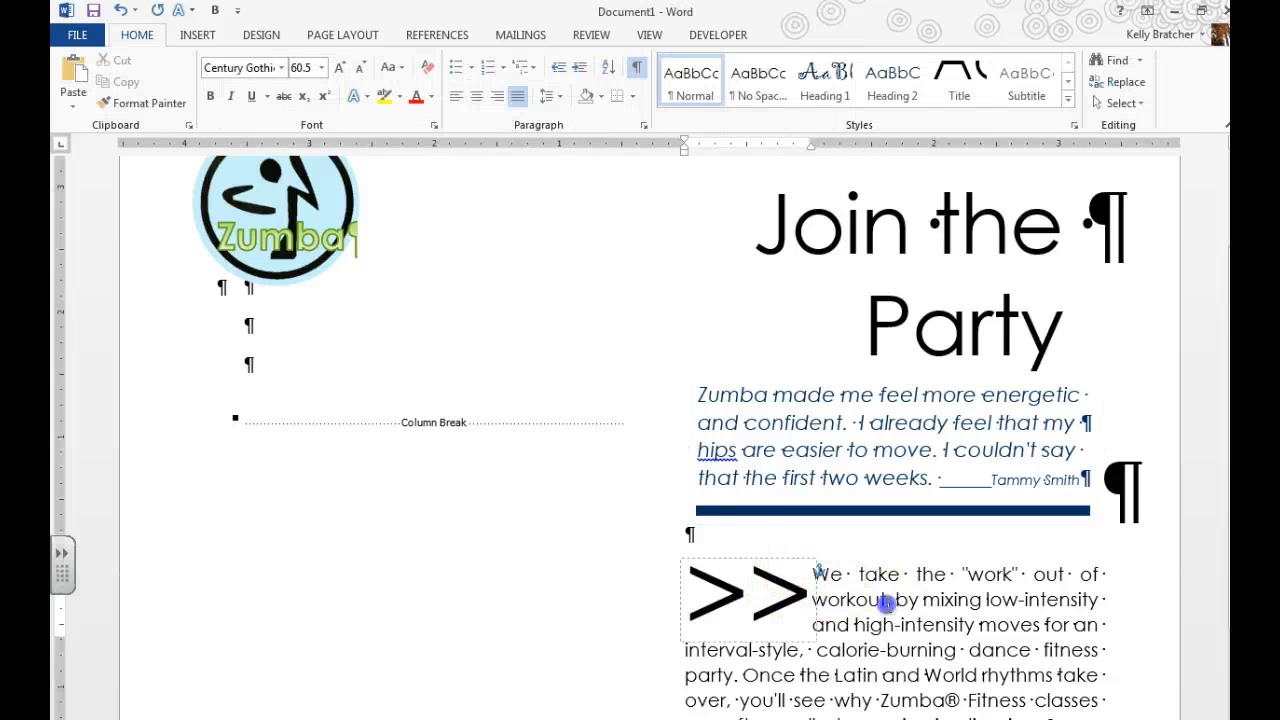
scroll(880, 598, "down", 1)
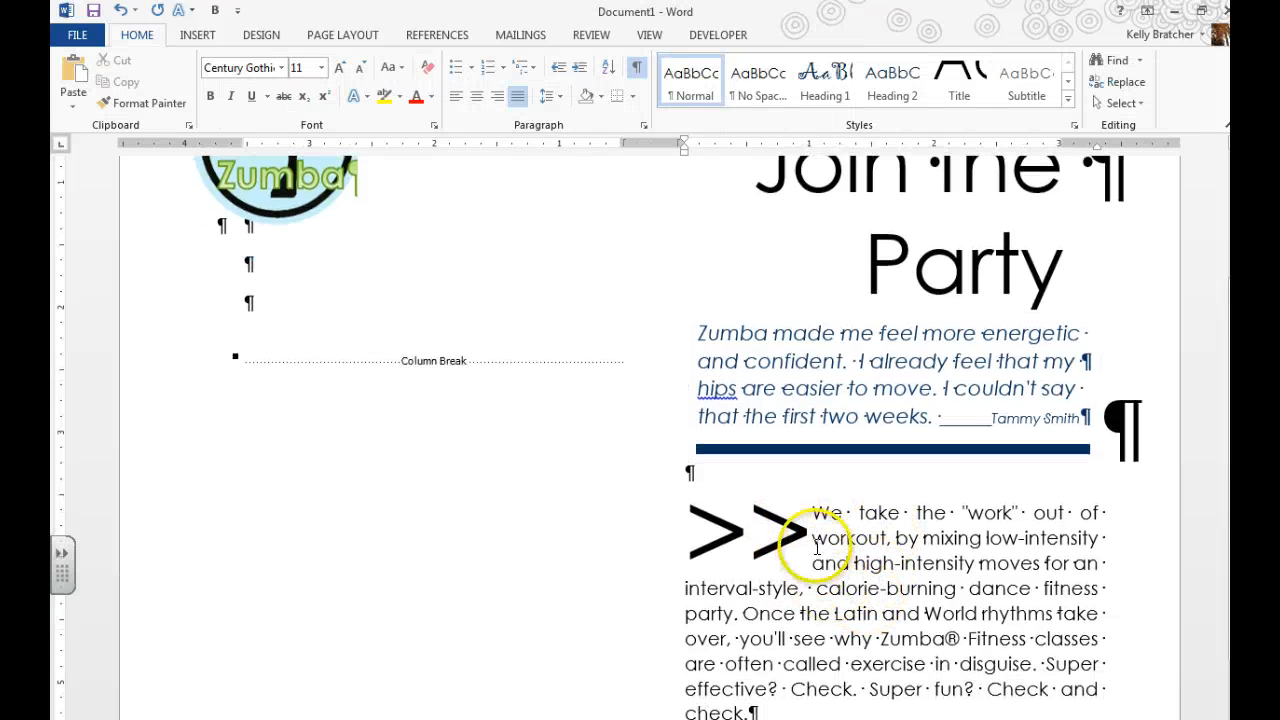
left_click_drag(803, 524, 682, 524)
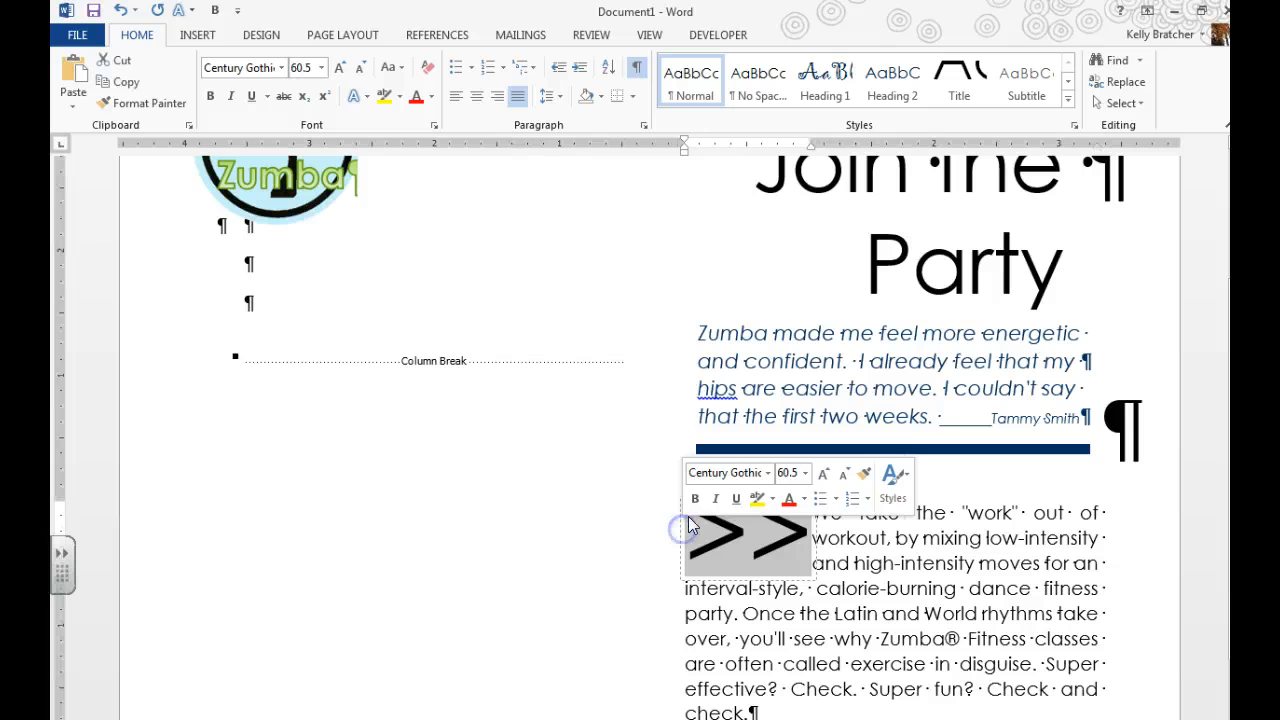
double_click(723, 505)
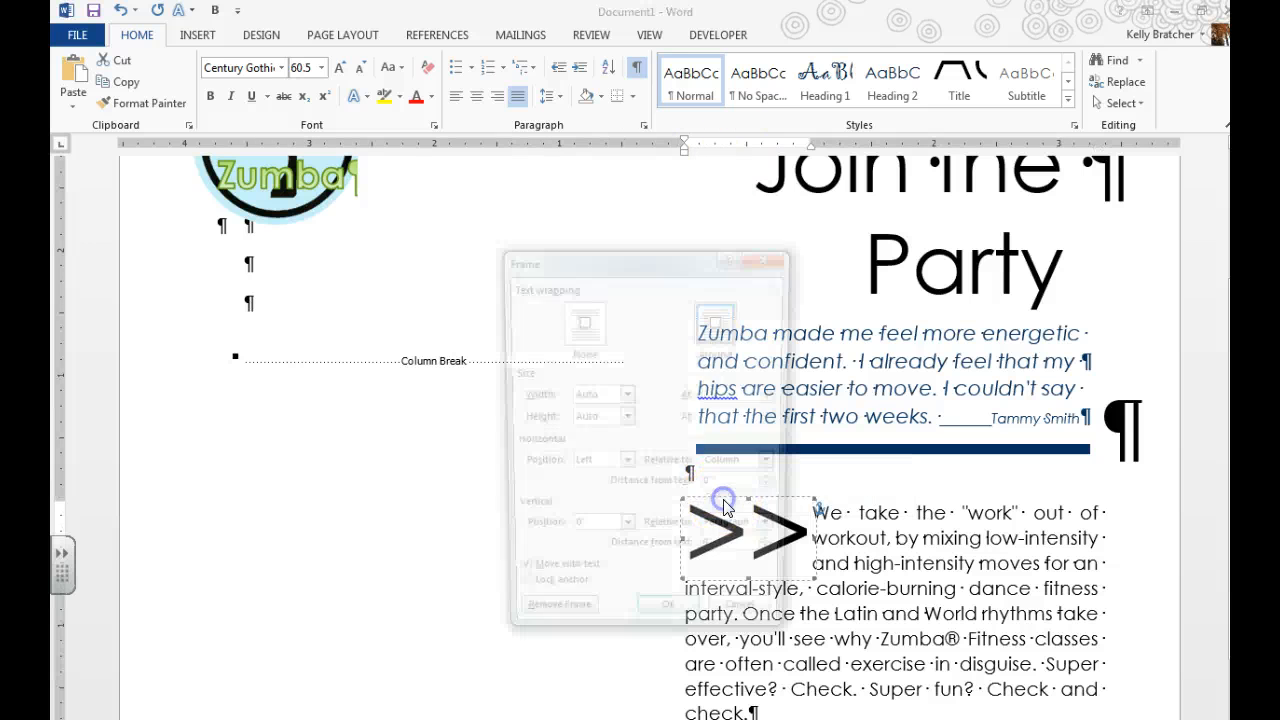
left_click(749, 625)
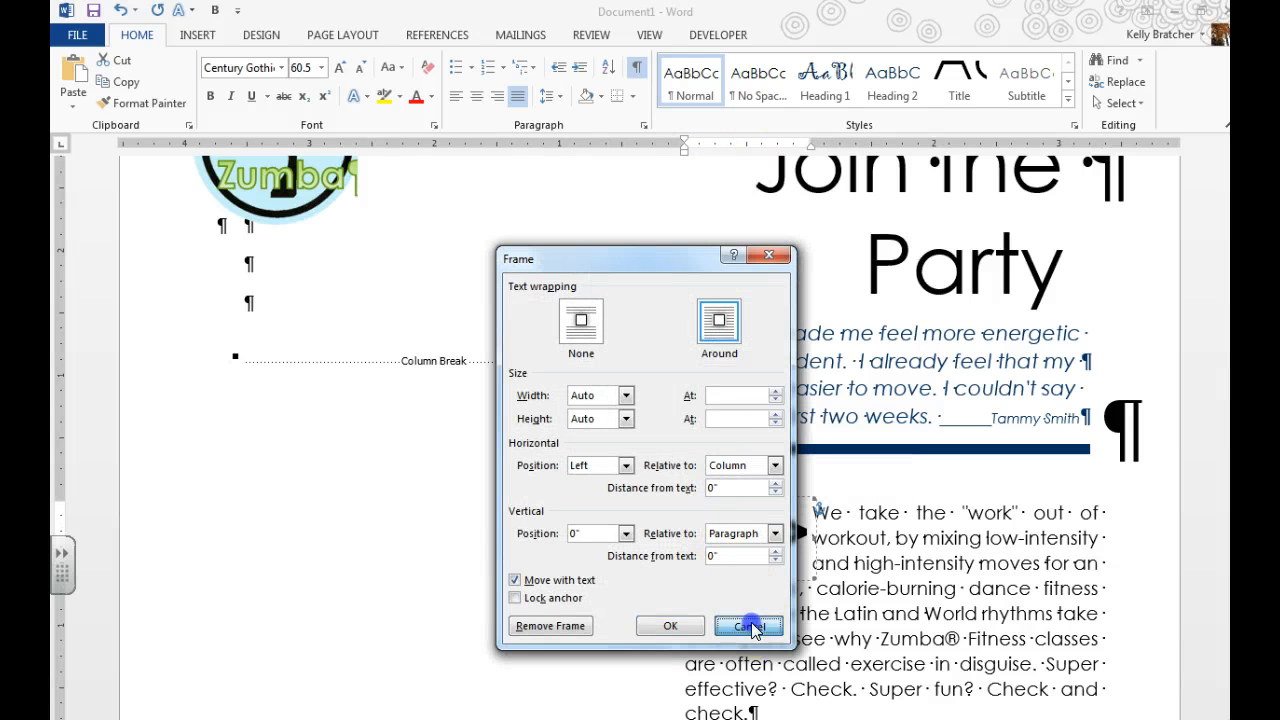
left_click_drag(810, 540, 698, 548)
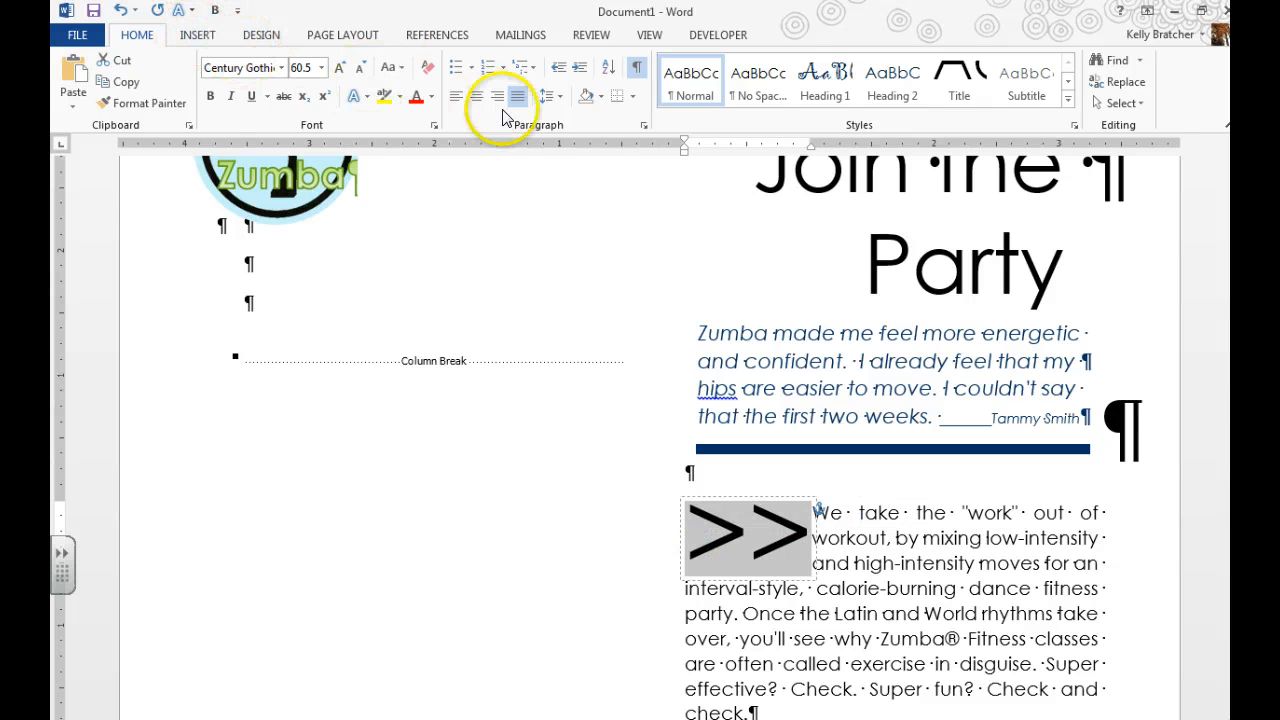
left_click(431, 96)
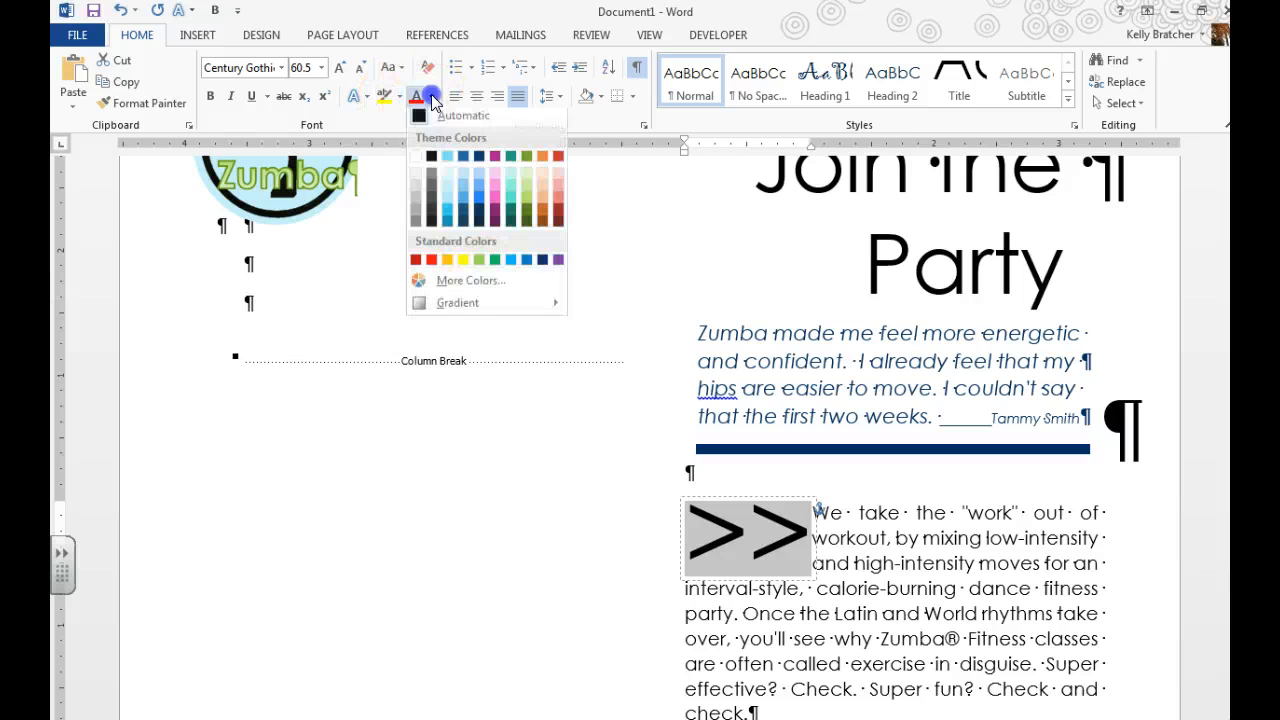
left_click(447, 167)
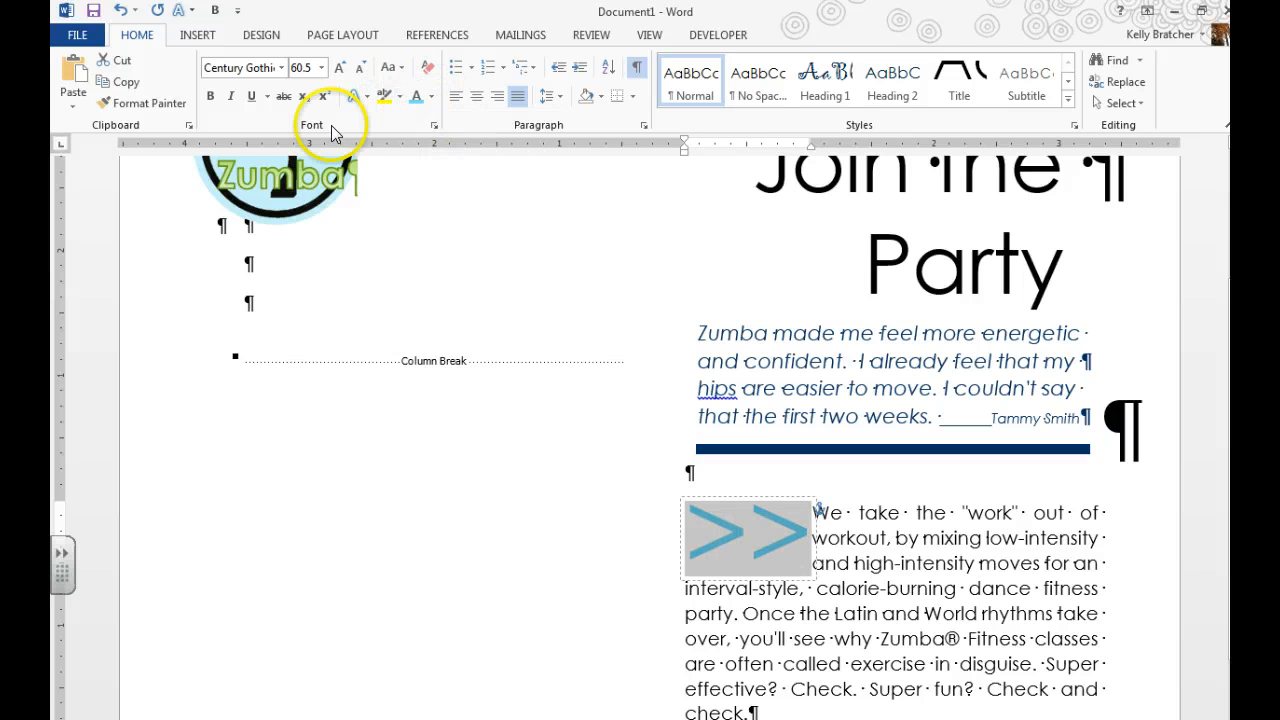
Switch to the sample magazine layout document and examine how its first page is arranged.
left_click(357, 75)
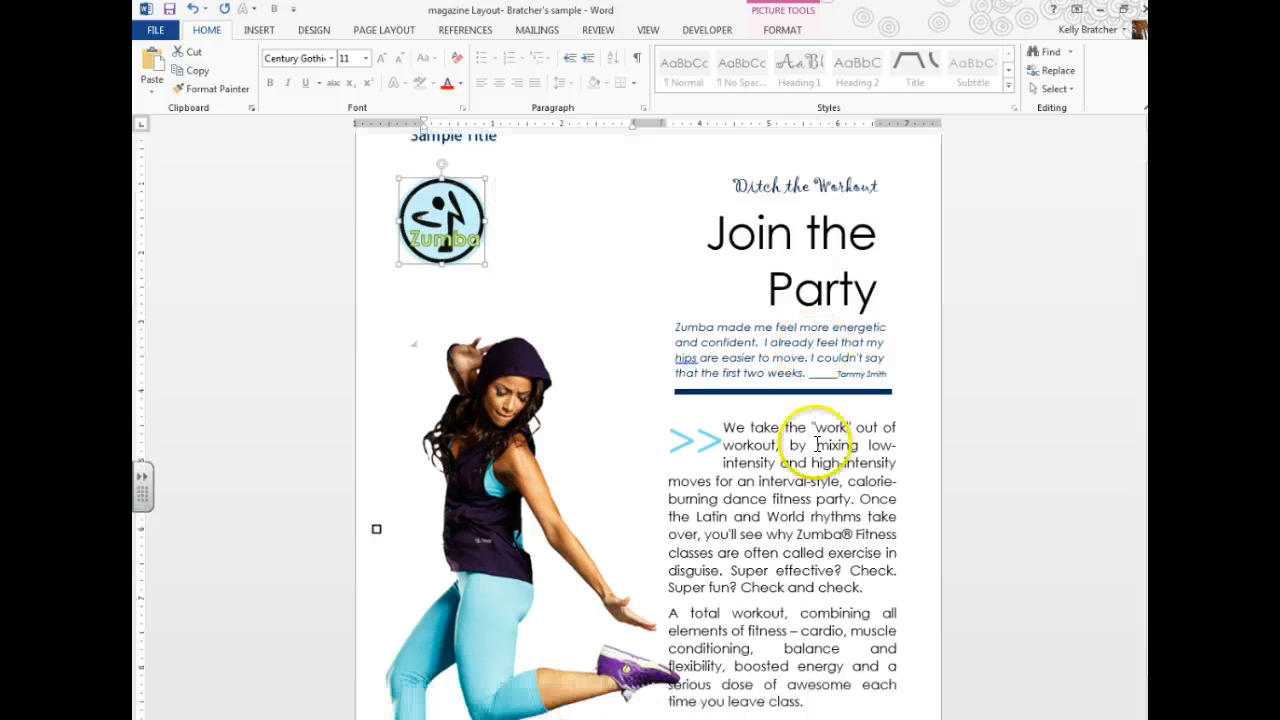
scroll(866, 490, "down", 3)
scroll(915, 520, "up", 3)
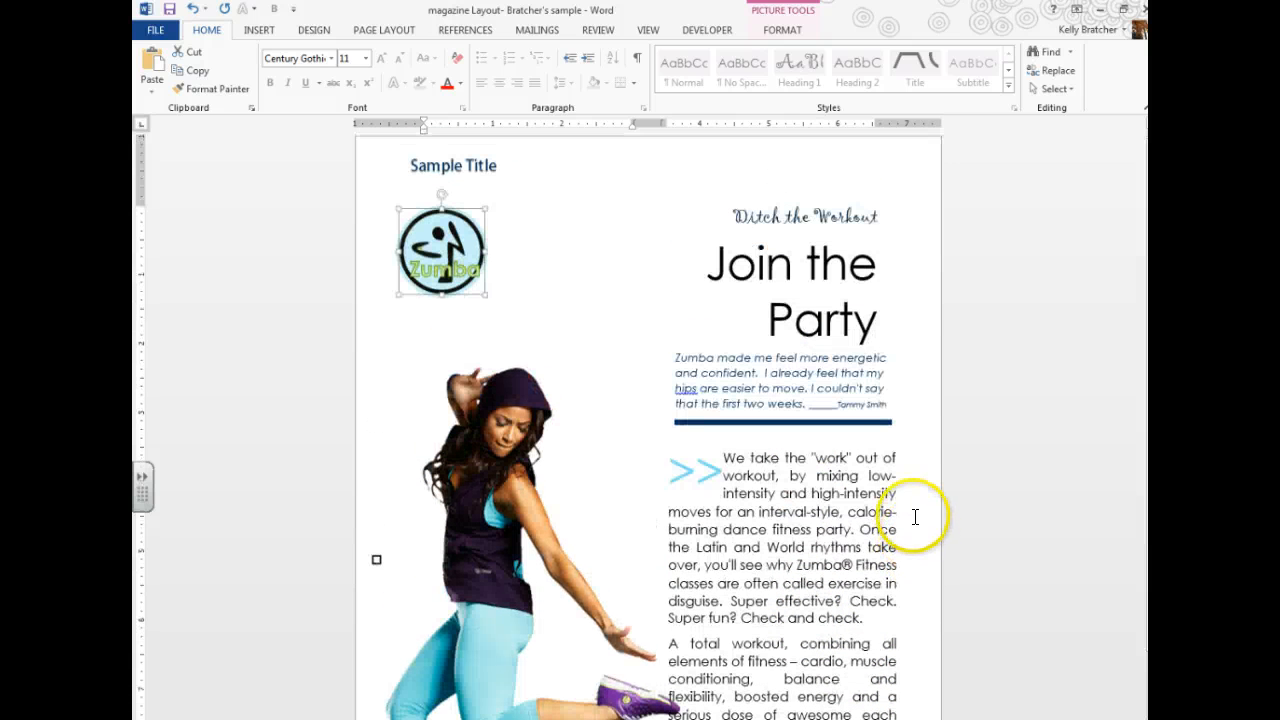